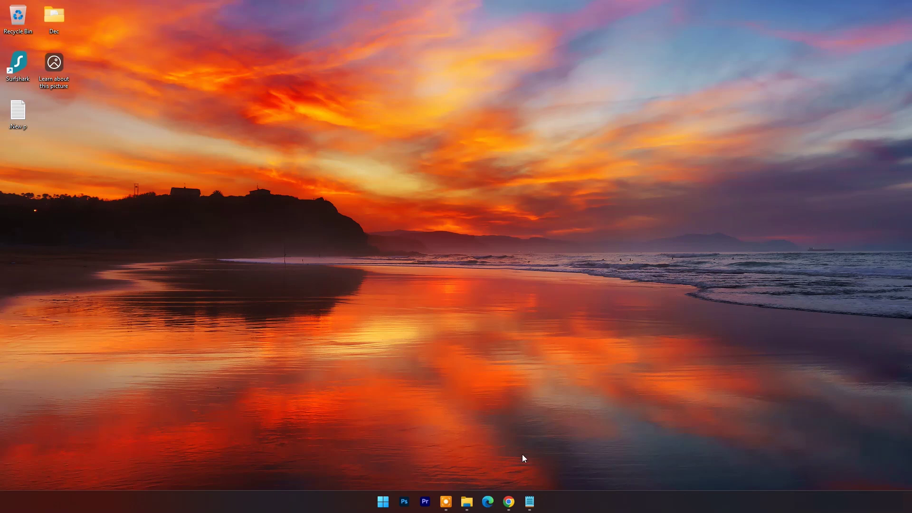
Bring up Chrome from the taskbar showing the HitPaw FotorPea product page
click(509, 502)
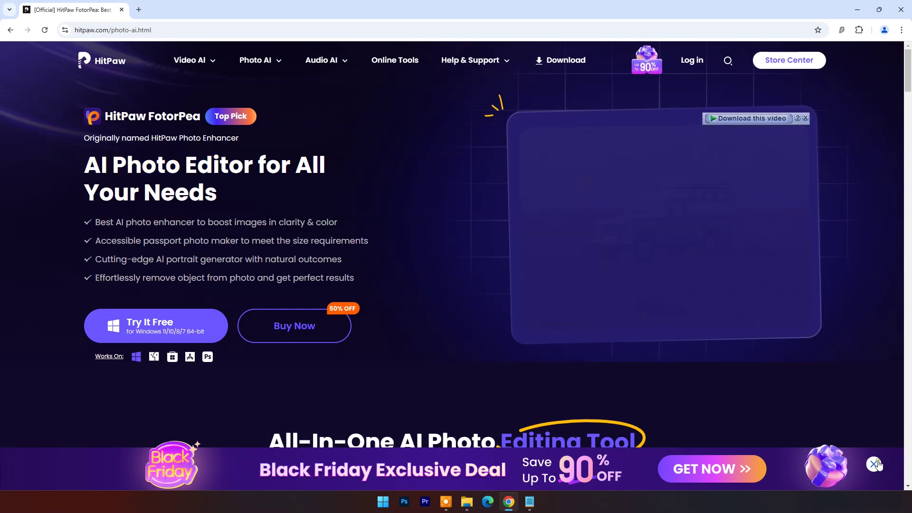
Close the Black Friday promotion banner on the HitPaw FotorPea page
click(877, 463)
drag(908, 90, 908, 154)
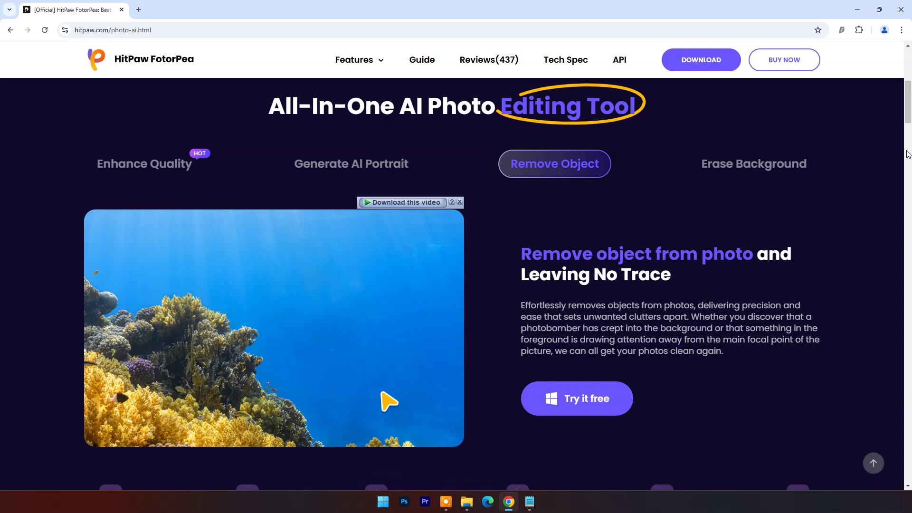
drag(908, 100, 903, 148)
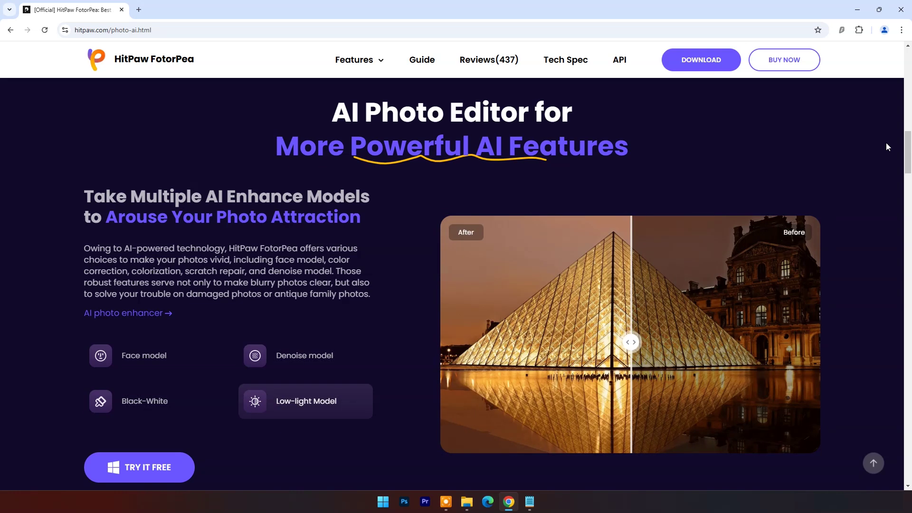
drag(907, 153, 906, 199)
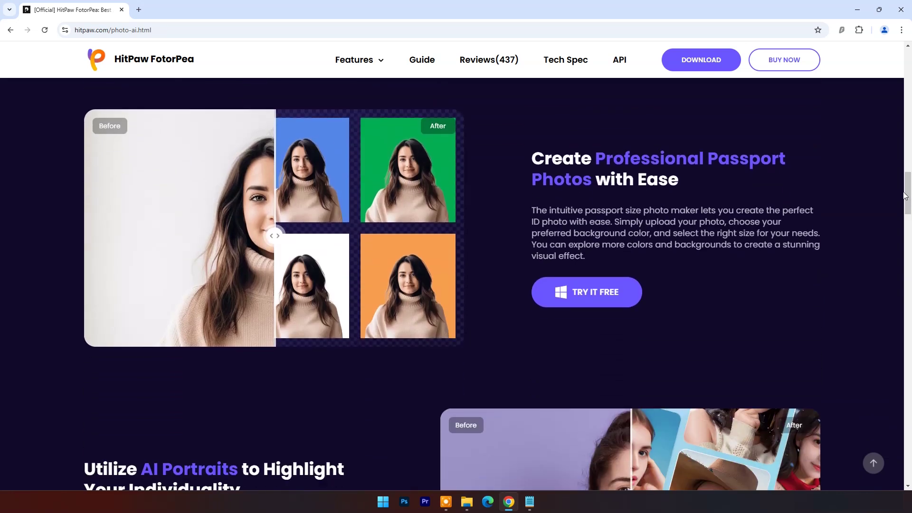
drag(904, 196, 907, 224)
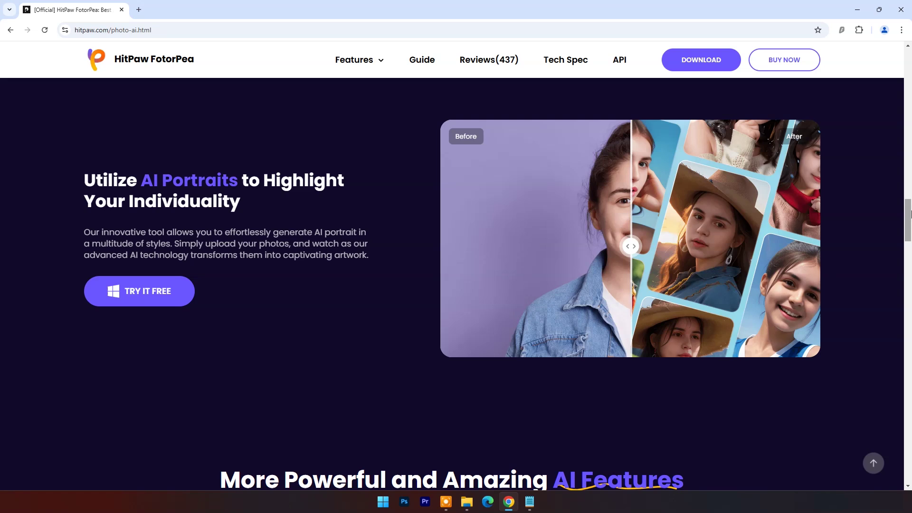
drag(908, 212, 907, 249)
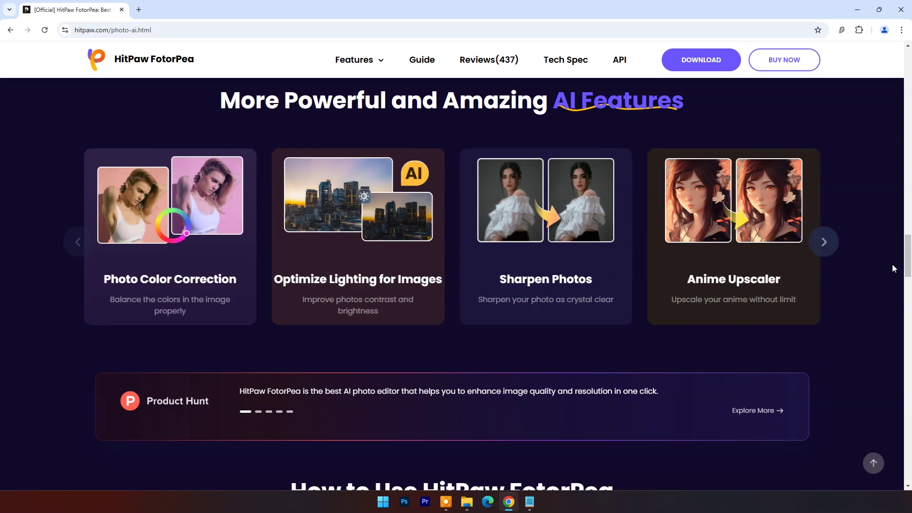
drag(908, 264, 902, 301)
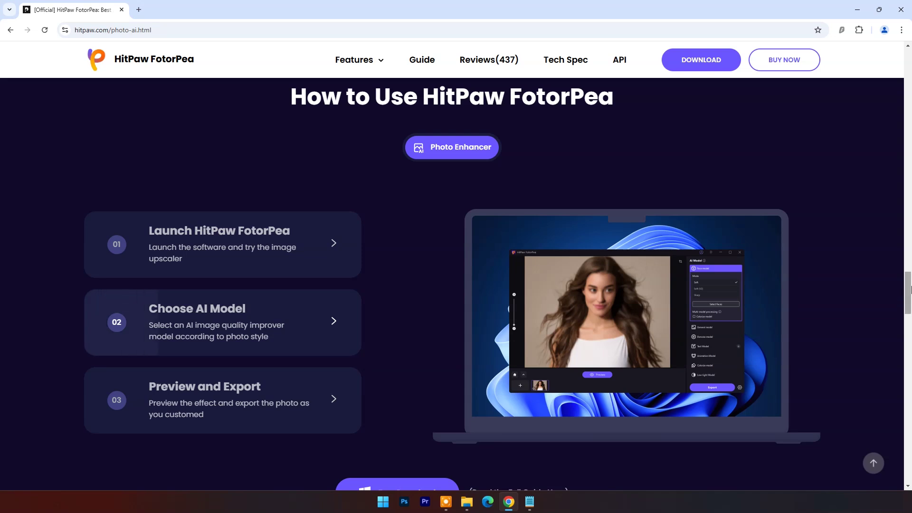
drag(908, 296, 907, 335)
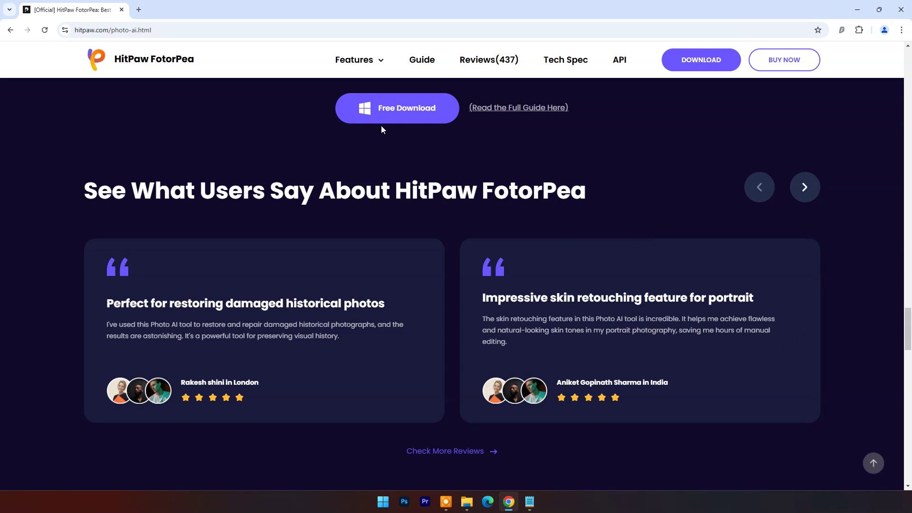
Download the FotorPea installer and open the downloaded file
click(378, 110)
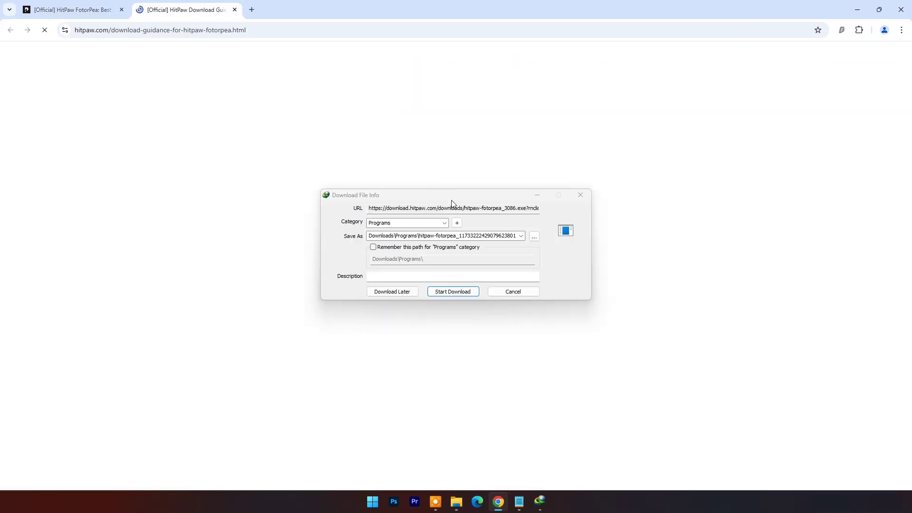
click(453, 291)
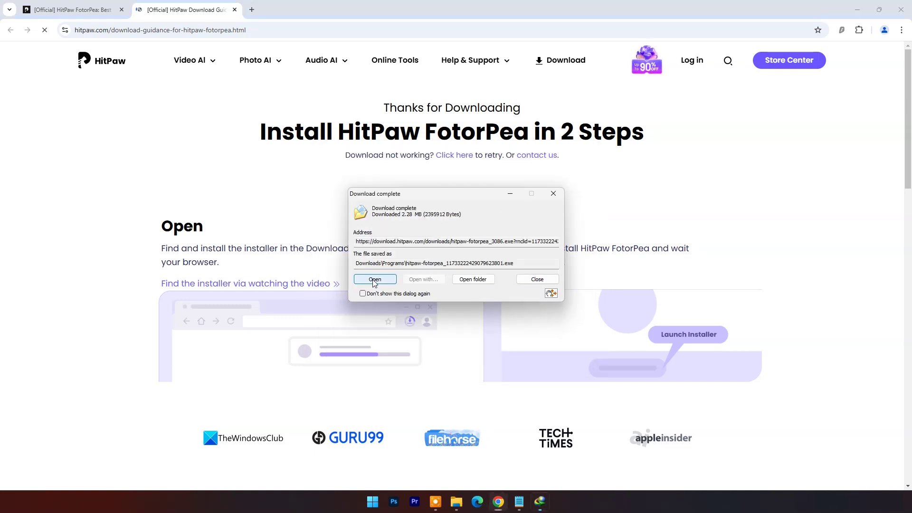
click(374, 279)
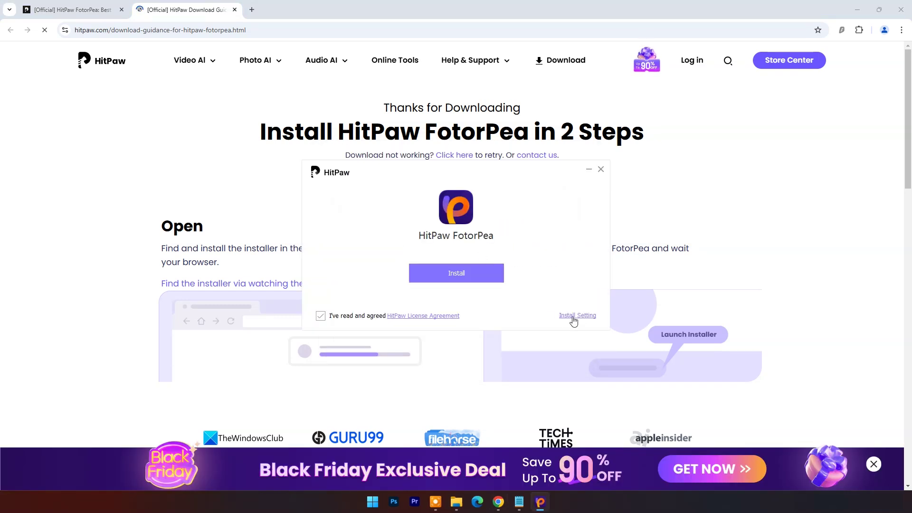
Install FotorPea after reviewing the install settings, then minimize the browser
click(574, 322)
click(364, 230)
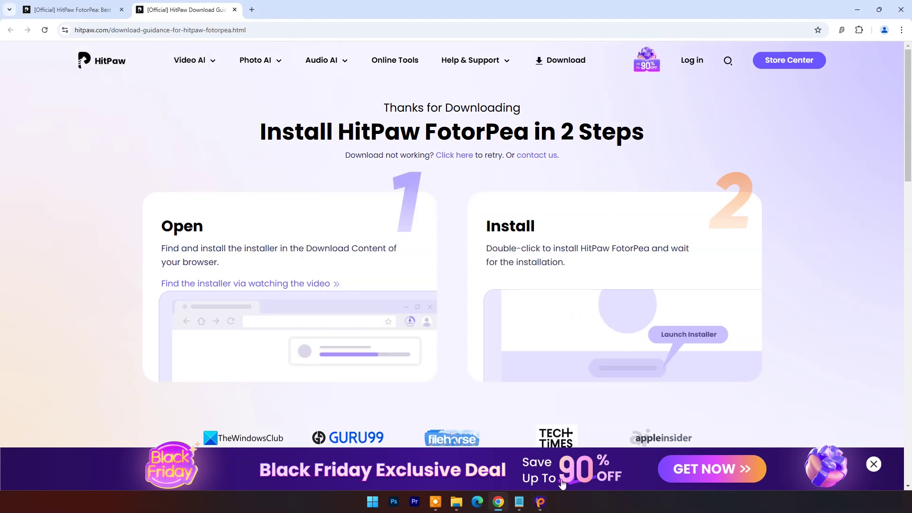
click(544, 500)
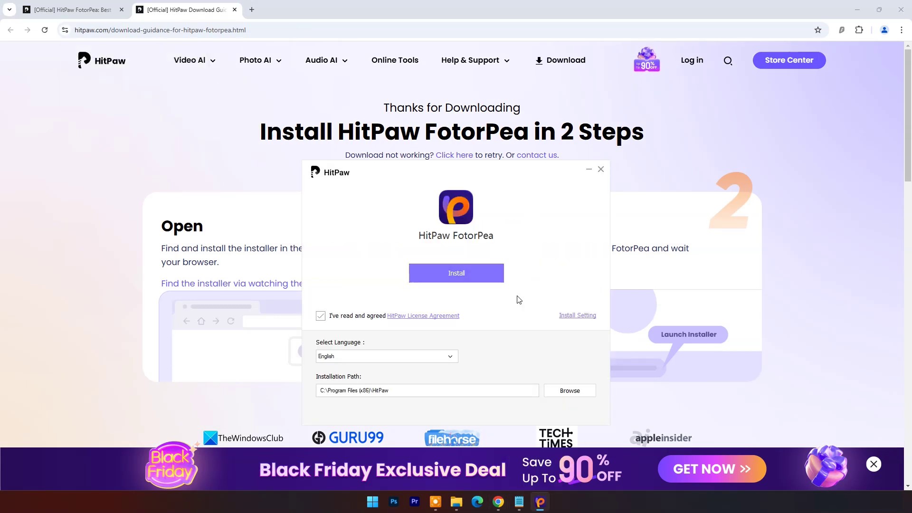
click(456, 277)
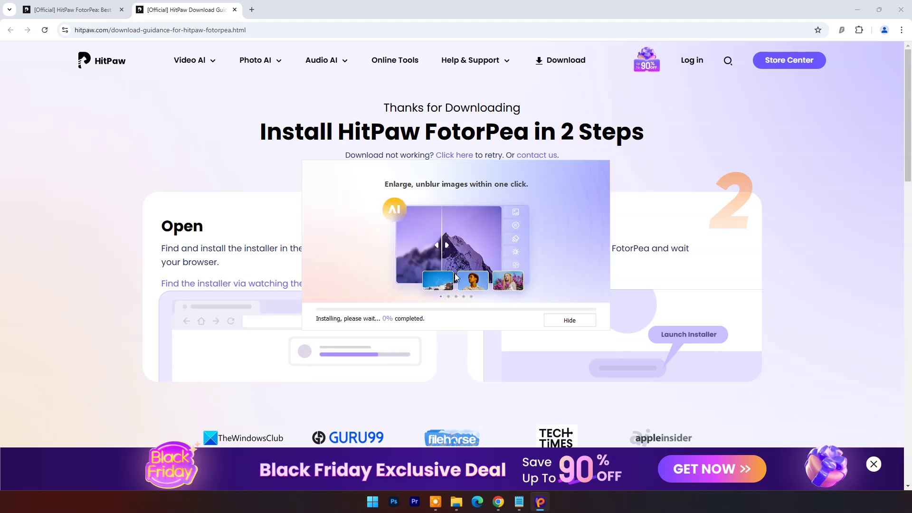
click(856, 9)
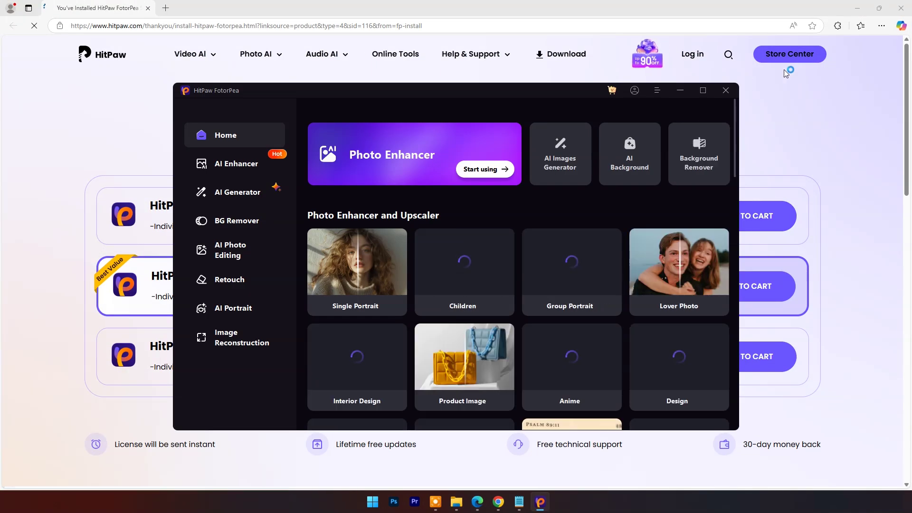
Maximize FotorPea and load the snowy mountain village sample photo into AI Enhancer
click(705, 91)
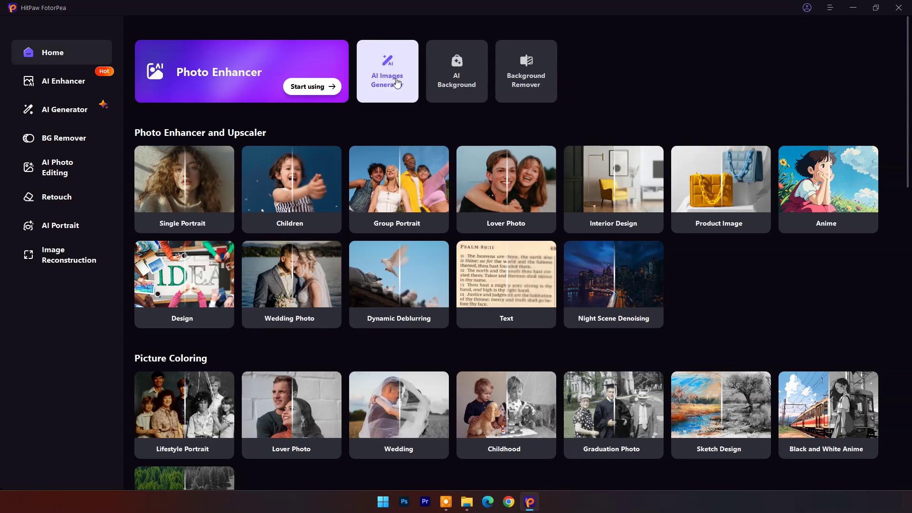
scroll(281, 171, down, 6)
scroll(243, 154, up, 5)
scroll(237, 207, up, 1)
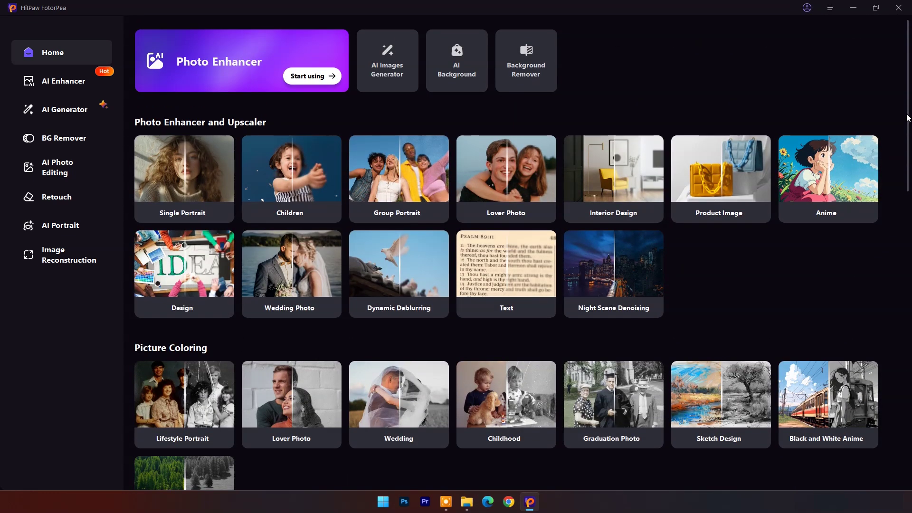
mouse_move(908, 118)
mouse_down()
mouse_move(904, 297)
mouse_move(887, 435)
mouse_up()
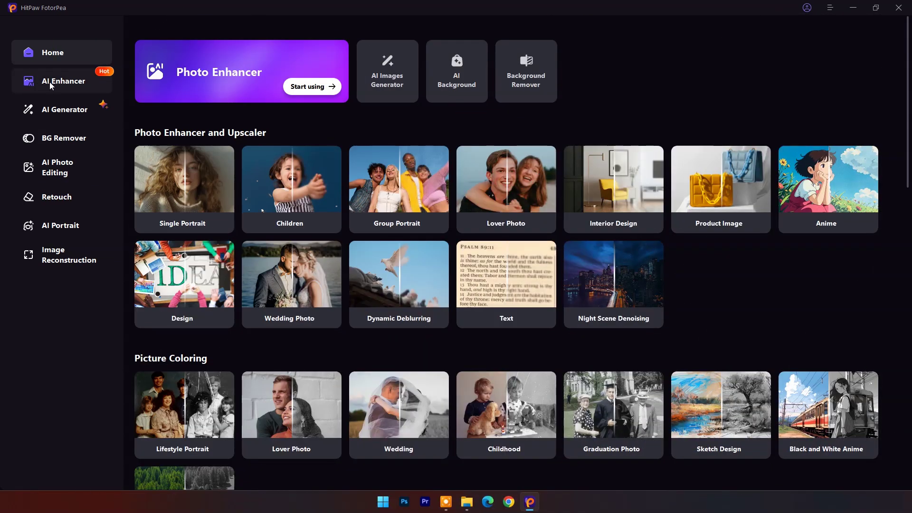
click(51, 85)
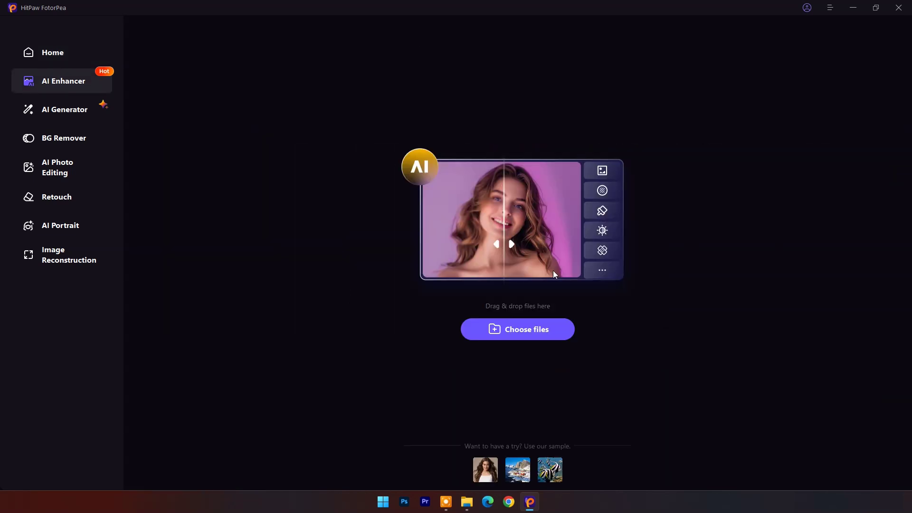
click(519, 475)
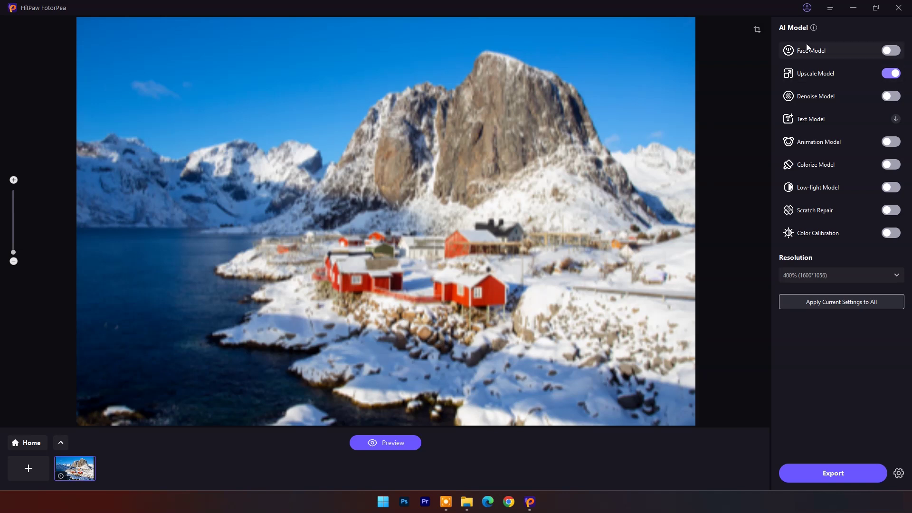
click(756, 29)
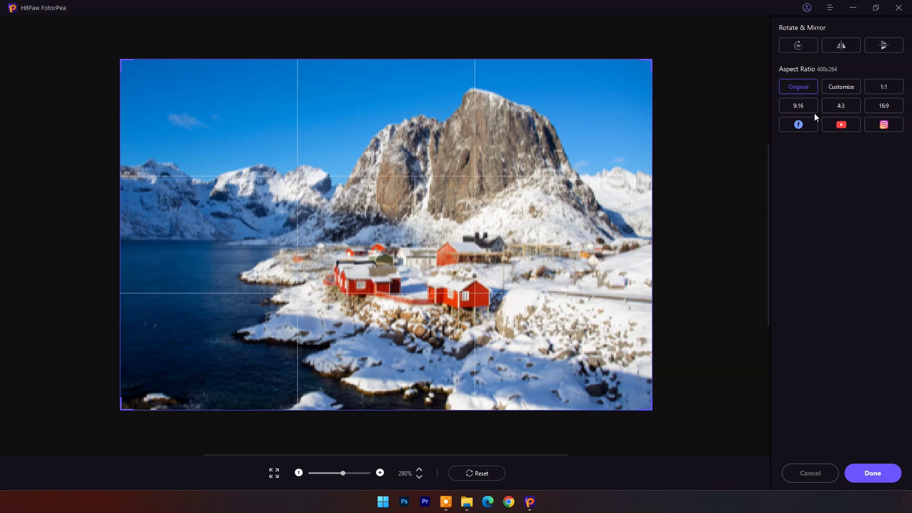
click(838, 87)
click(784, 106)
click(837, 105)
click(887, 105)
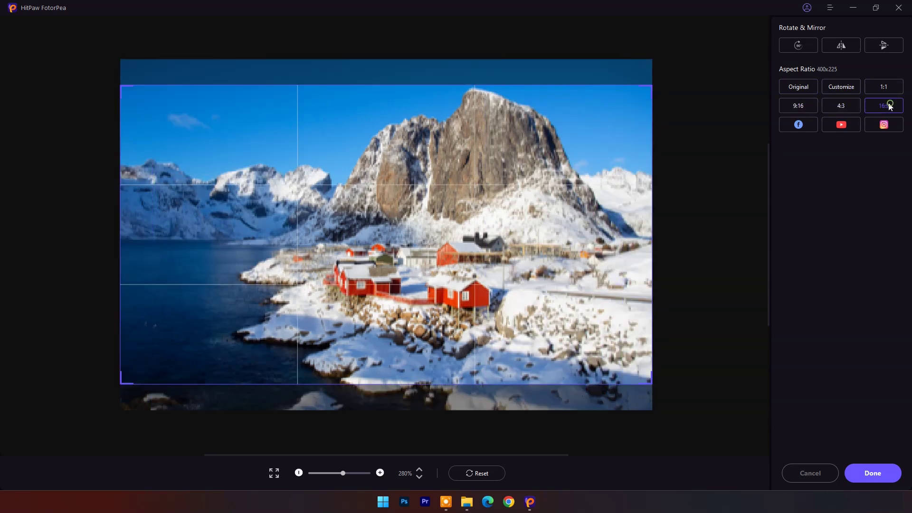
click(797, 88)
click(800, 46)
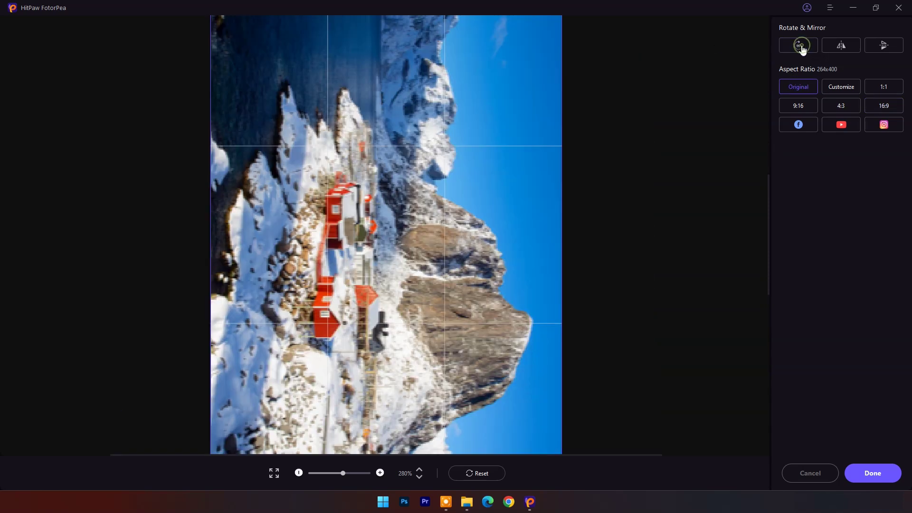
click(800, 46)
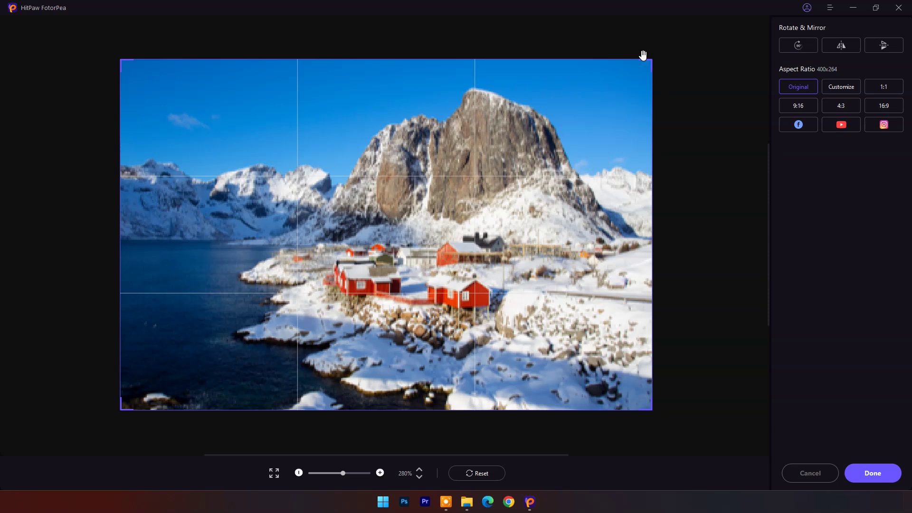
click(808, 474)
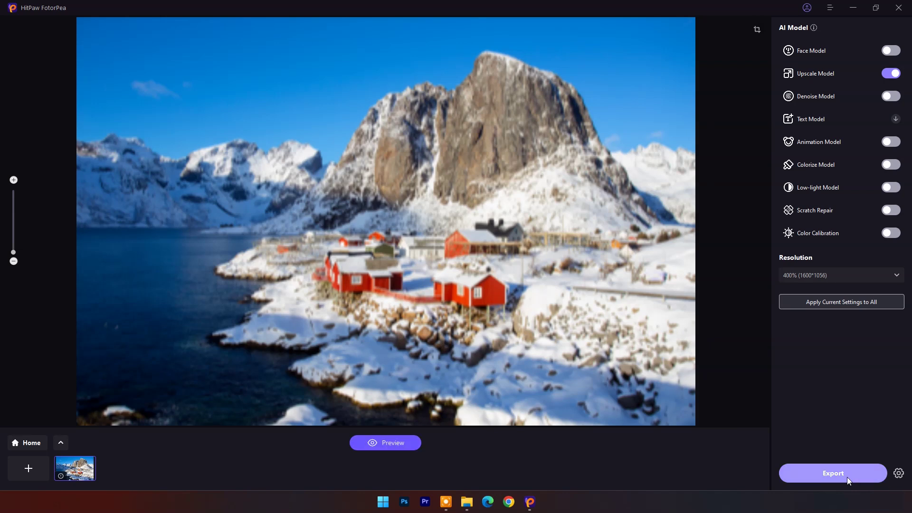
Preview the 400% upscaled mountain photo side by side with the original
click(400, 445)
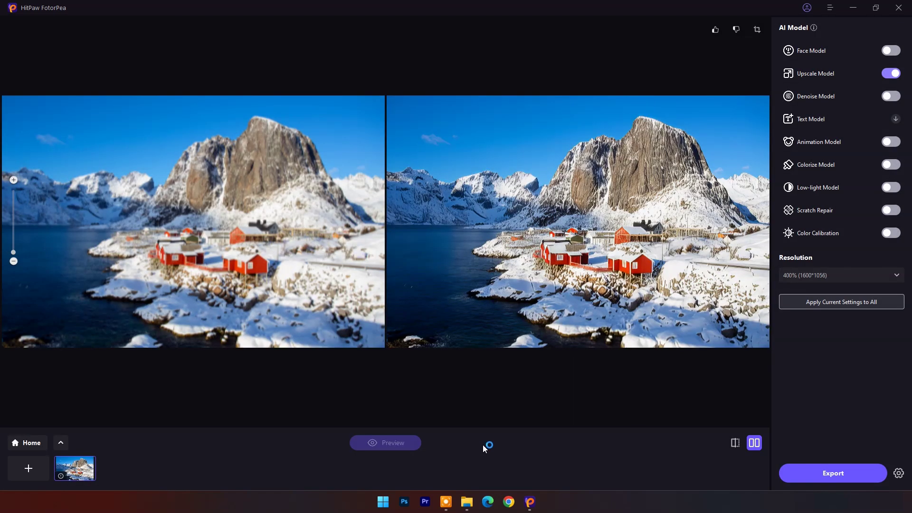
click(735, 444)
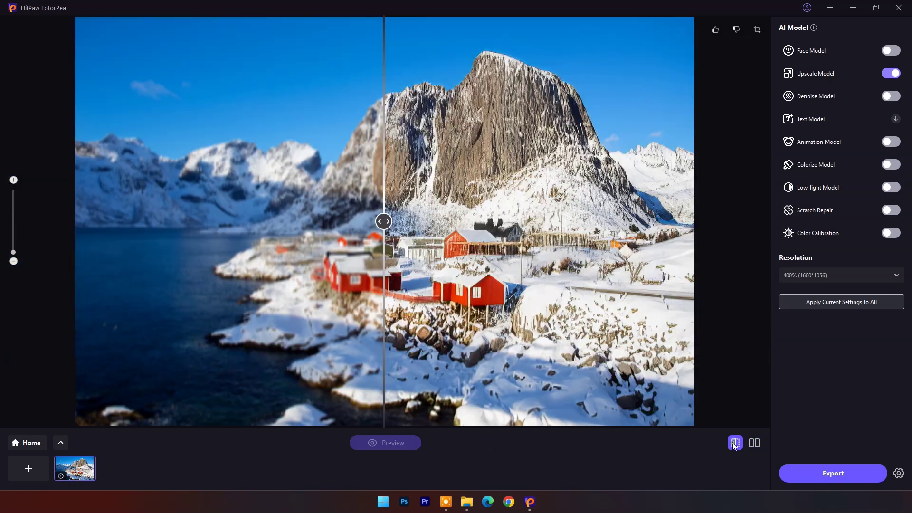
click(754, 443)
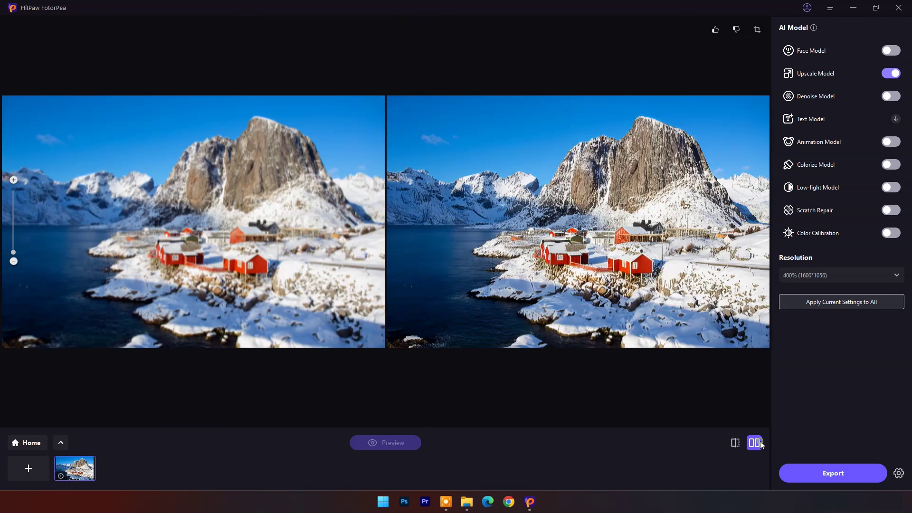
click(734, 442)
drag(386, 220, 416, 211)
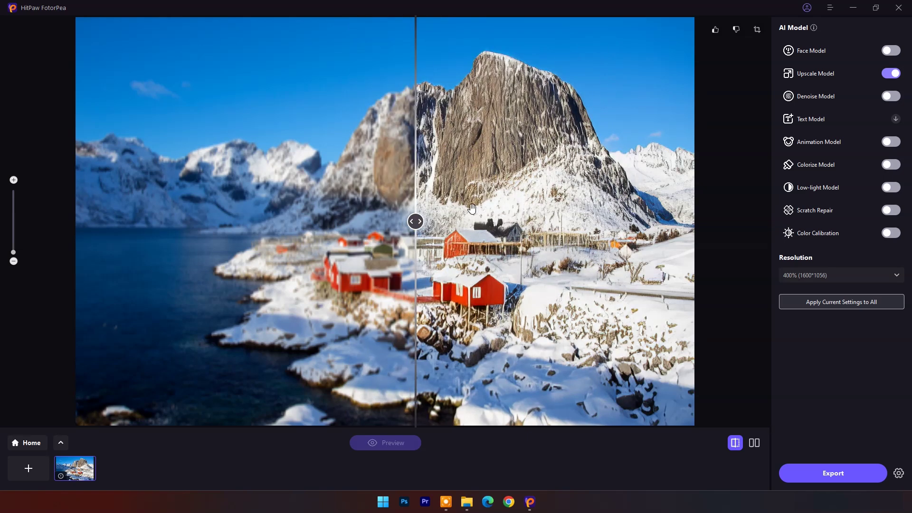
scroll(483, 201, up, 2)
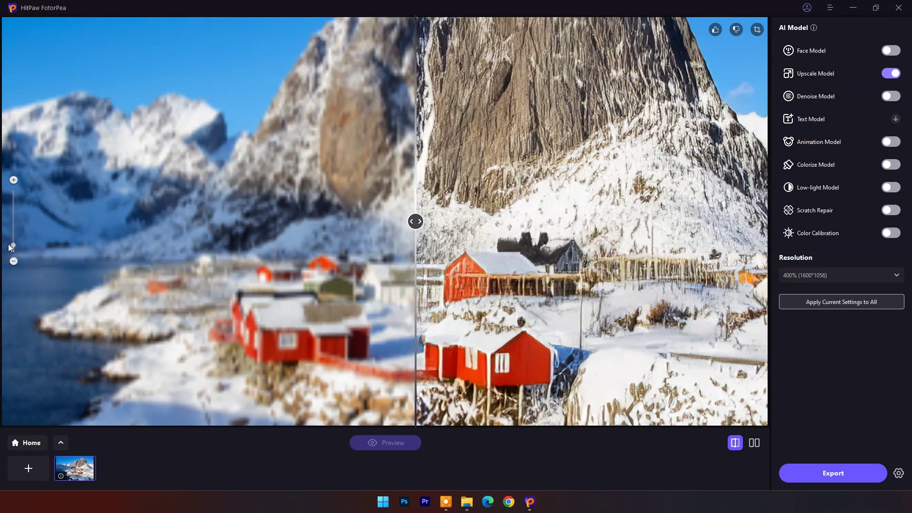
drag(10, 247, 14, 223)
click(14, 180)
click(15, 180)
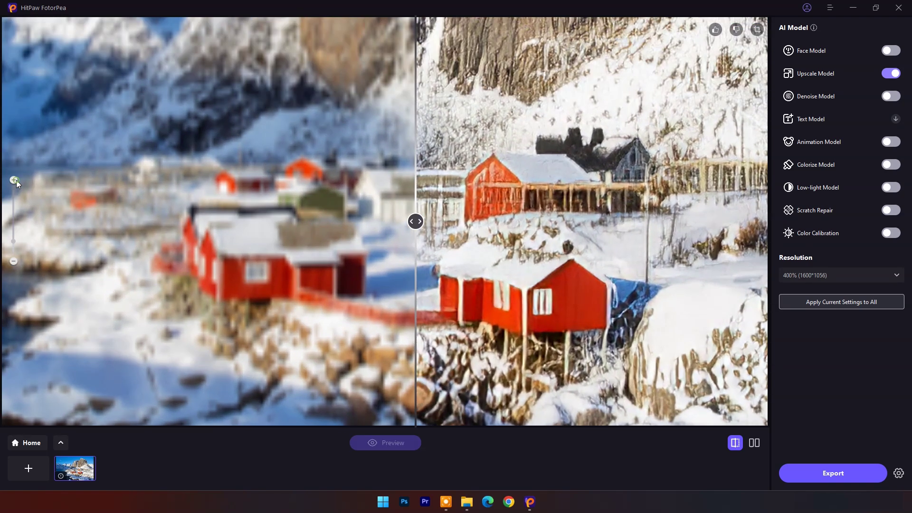
click(13, 262)
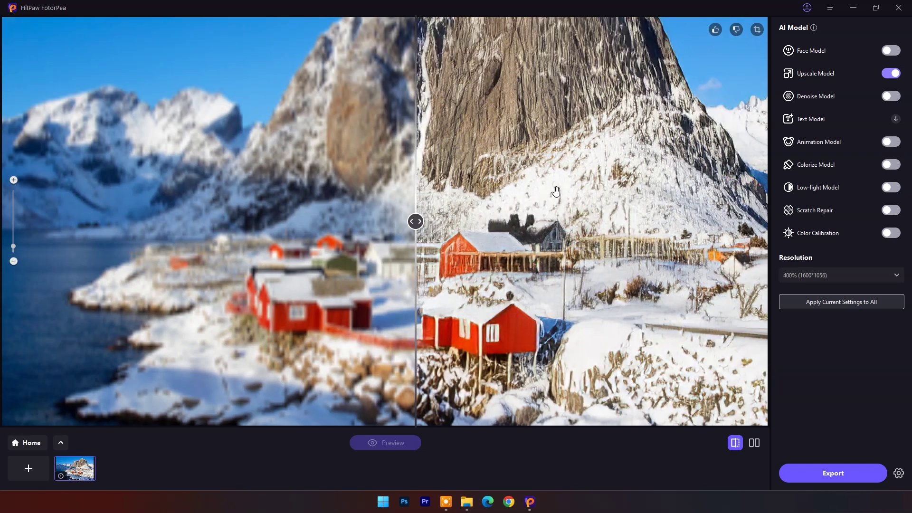
scroll(554, 201, up, 3)
scroll(555, 201, down, 3)
scroll(554, 201, up, 1)
scroll(518, 130, up, 1)
scroll(497, 272, up, 2)
mouse_move(416, 221)
mouse_down()
mouse_move(119, 222)
mouse_move(494, 221)
mouse_up()
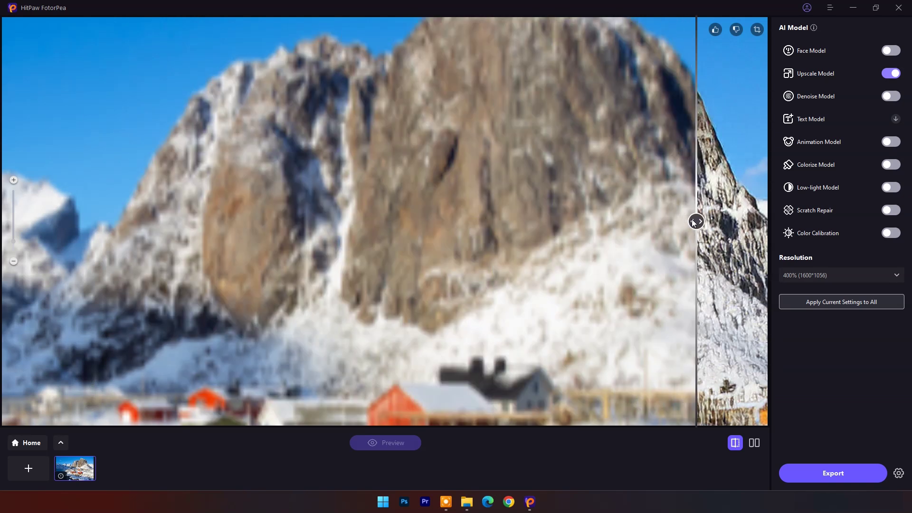
drag(695, 221, 304, 221)
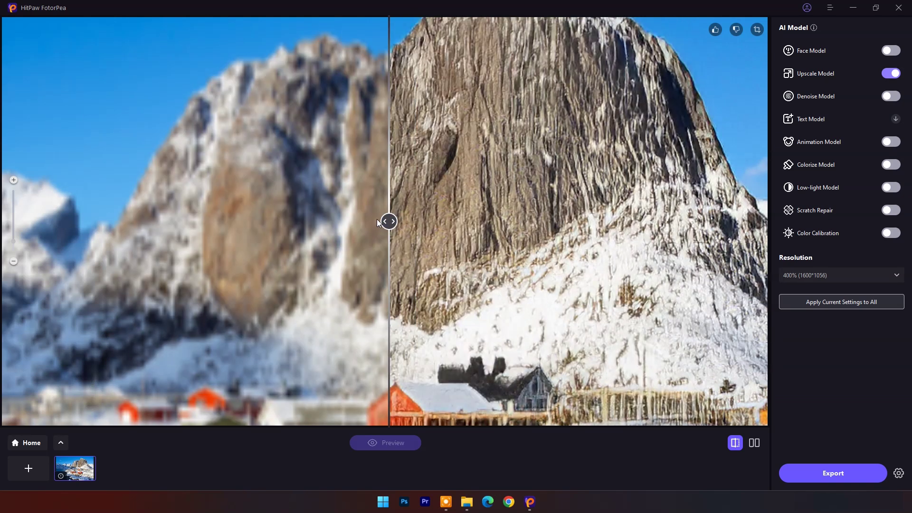
scroll(467, 220, down, 2)
scroll(467, 220, down, 2)
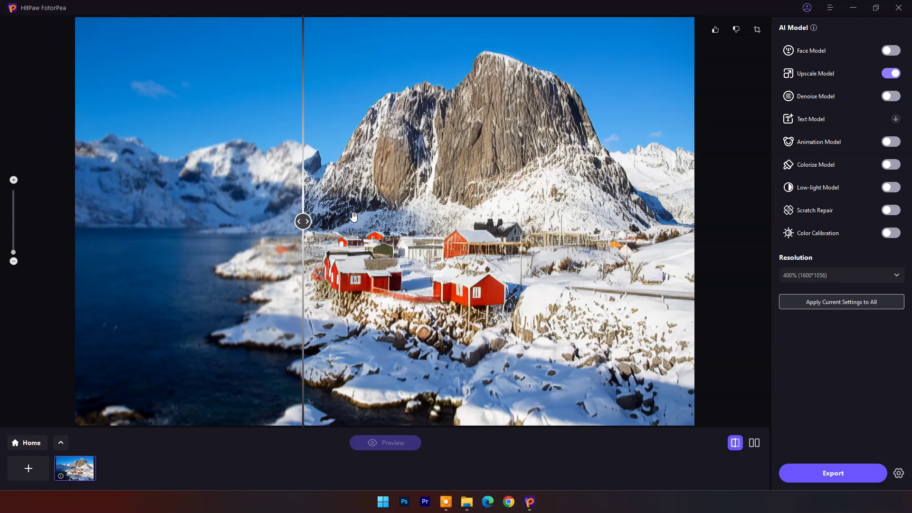
drag(304, 222, 68, 221)
Discard the village photo and import the freckled straw-hat woman's portrait into AI Enhancer
click(61, 443)
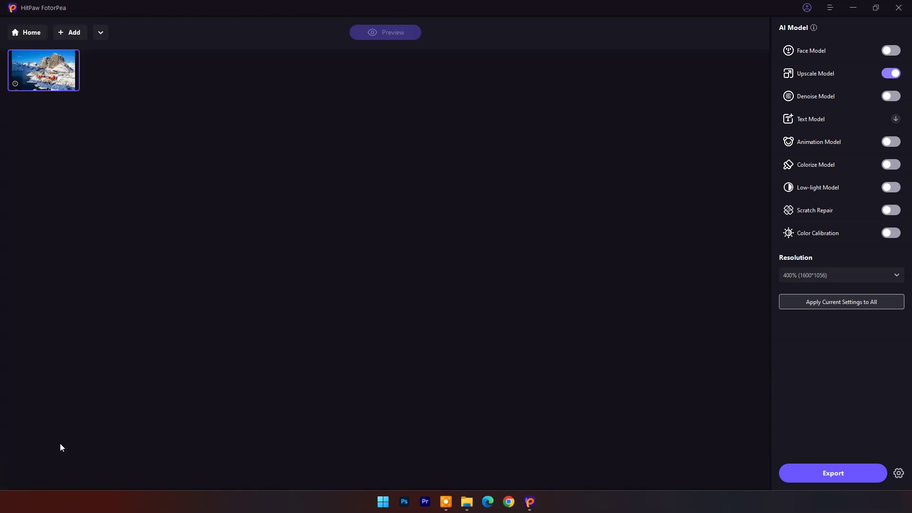
click(27, 34)
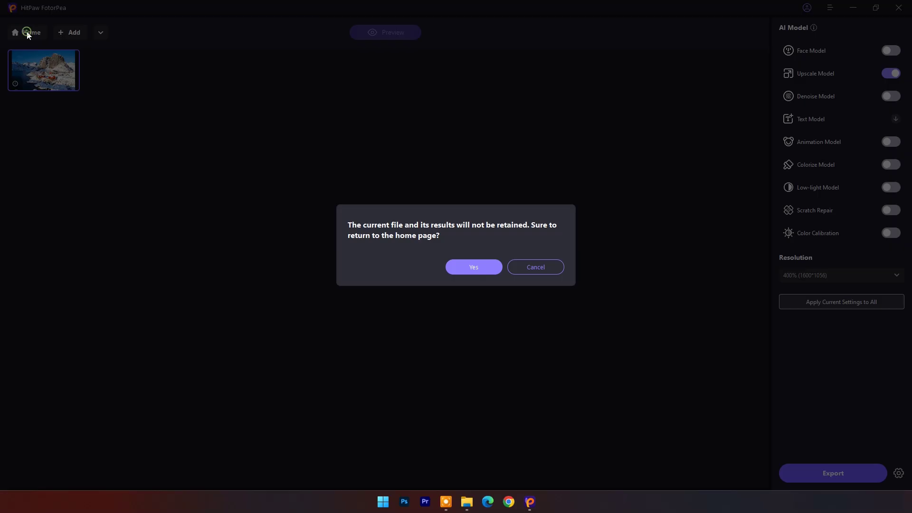
click(470, 265)
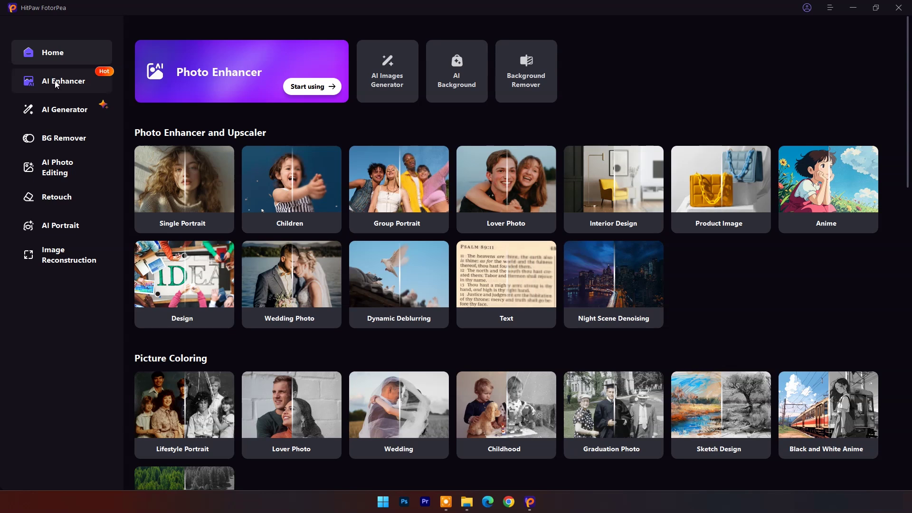
click(55, 83)
click(517, 329)
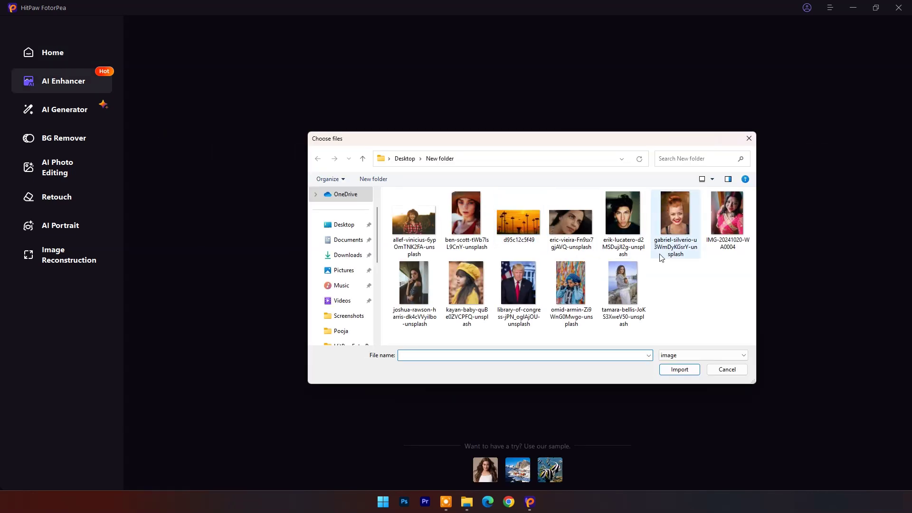
click(469, 211)
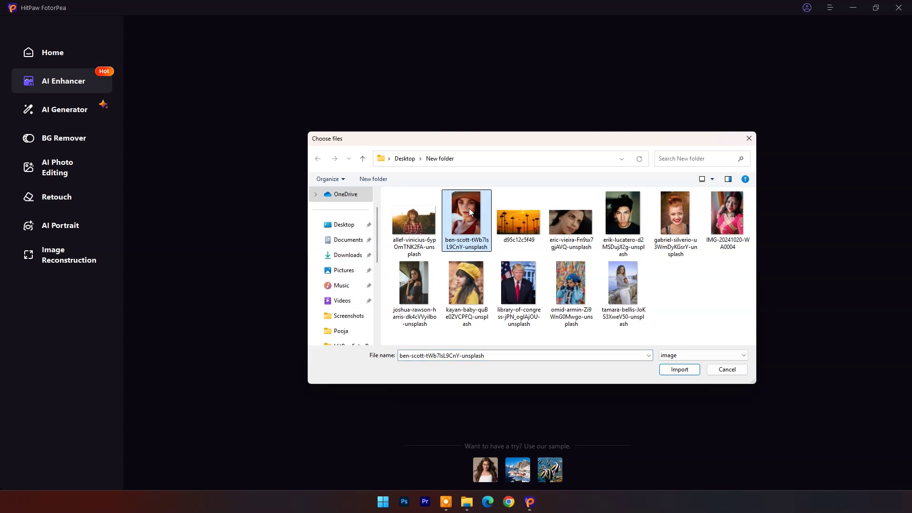
click(684, 370)
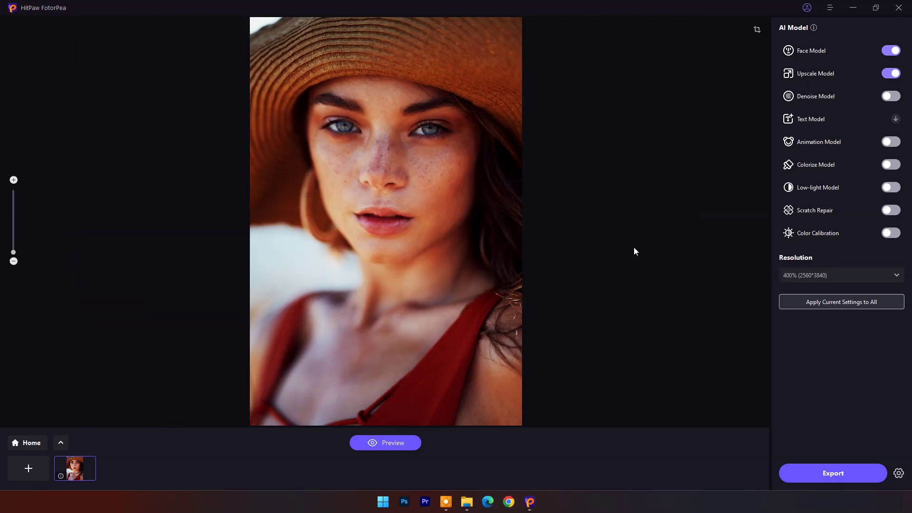
scroll(341, 137, up, 2)
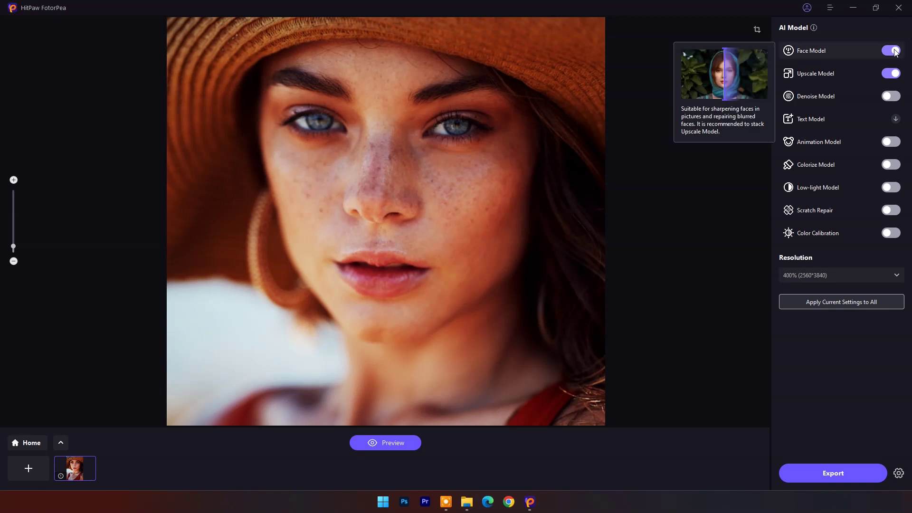
mouse_move(891, 76)
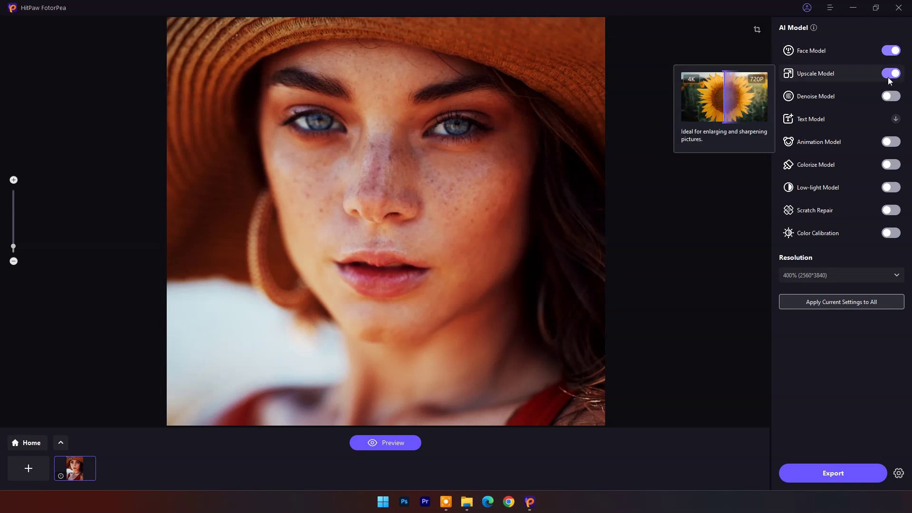
Pick 200% (1280*1920) from the portrait's Resolution dropdown
click(841, 277)
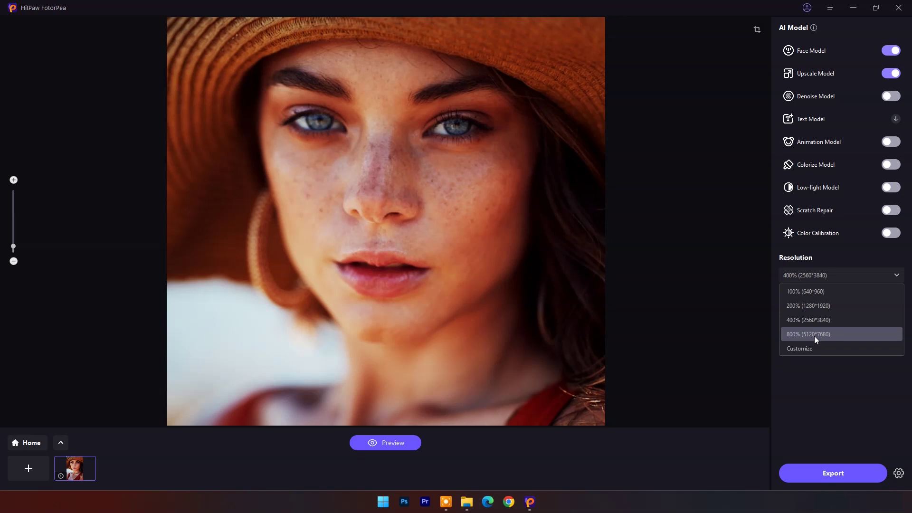
click(811, 308)
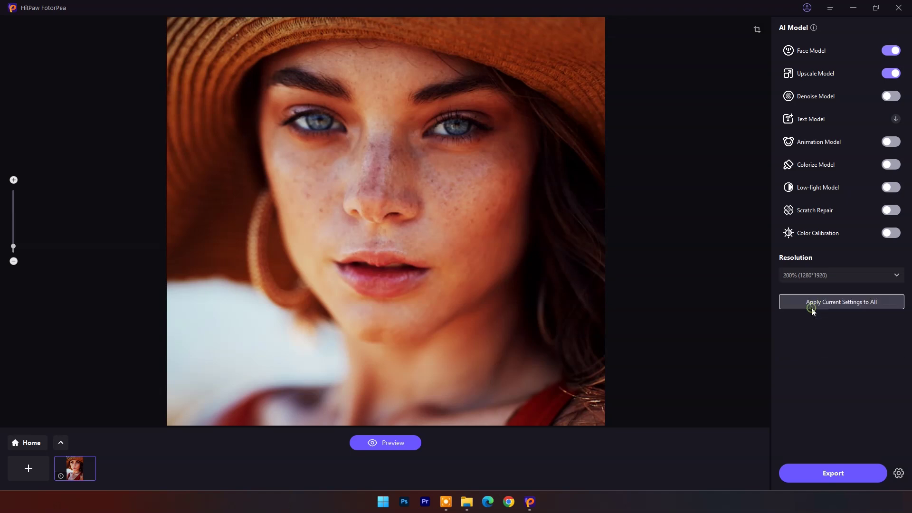
Generate the portrait preview, pan to the hat, and slide the before/after split across the face
click(385, 443)
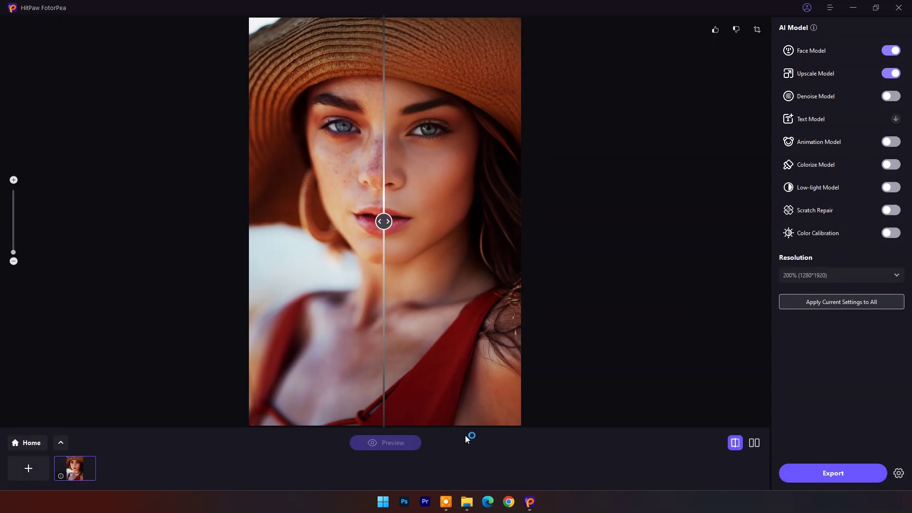
scroll(454, 183, up, 1)
scroll(453, 183, up, 1)
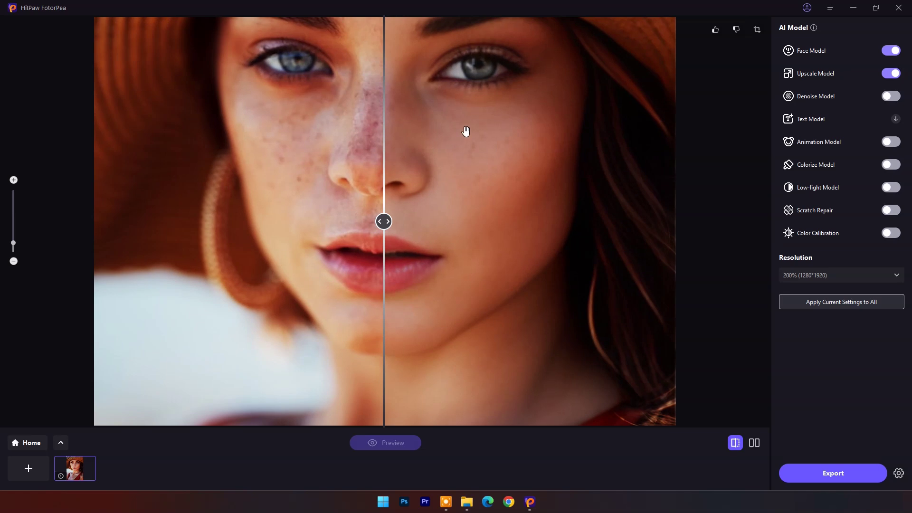
mouse_move(465, 149)
mouse_down()
mouse_move(461, 254)
mouse_move(460, 238)
mouse_up()
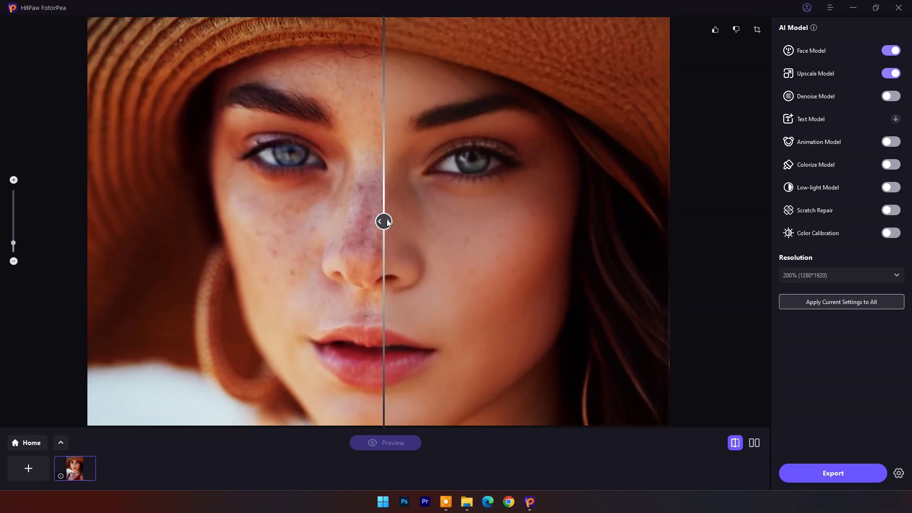
mouse_move(386, 221)
mouse_down()
mouse_move(672, 223)
mouse_move(160, 225)
mouse_move(613, 236)
mouse_move(88, 231)
mouse_up()
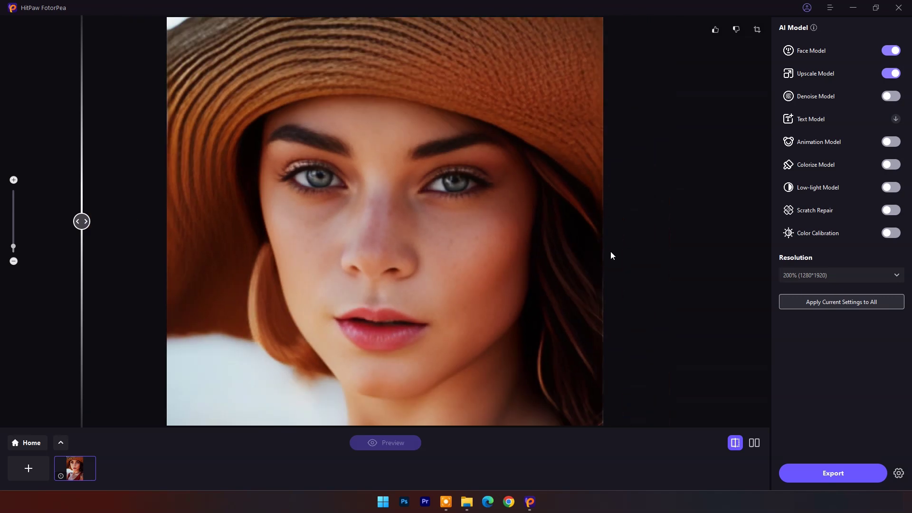
scroll(563, 274, down, 3)
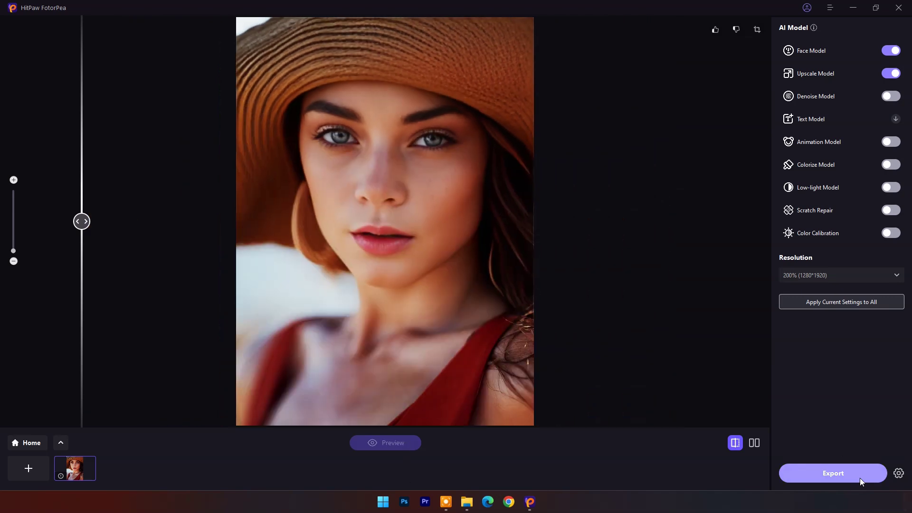
Review the General, AI Enhancer and AI Photo Editing export settings, then export the 1280*1920 portrait
click(900, 475)
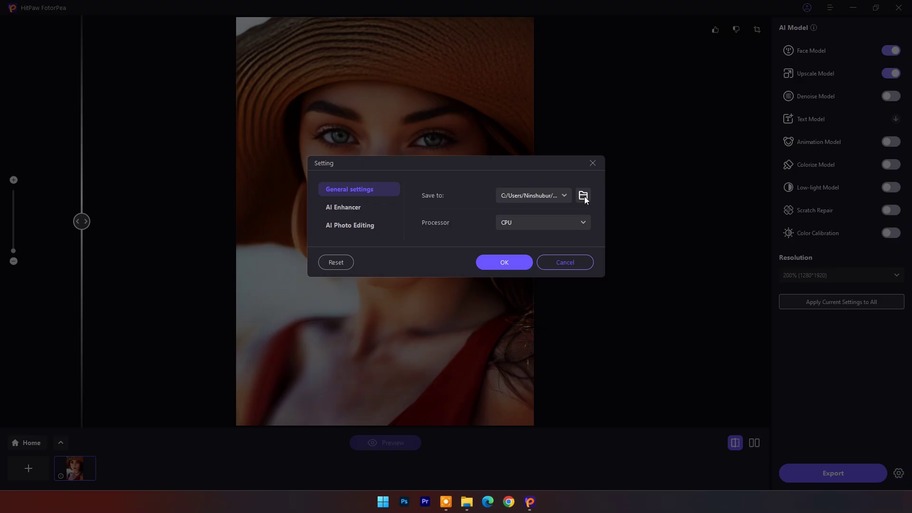
click(423, 238)
click(345, 208)
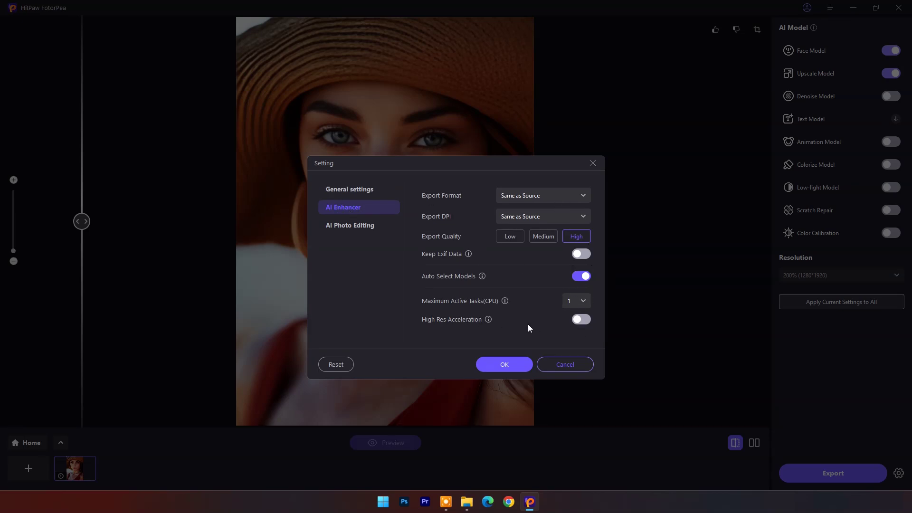
click(357, 226)
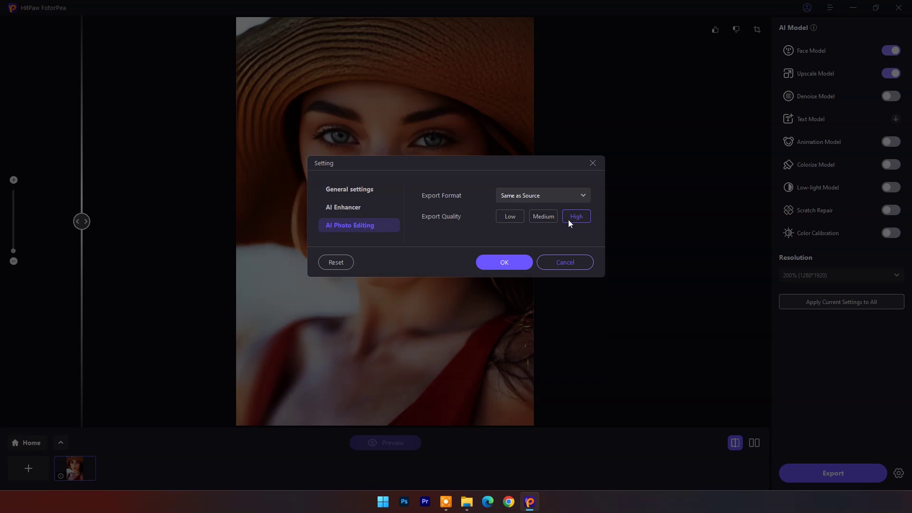
click(360, 189)
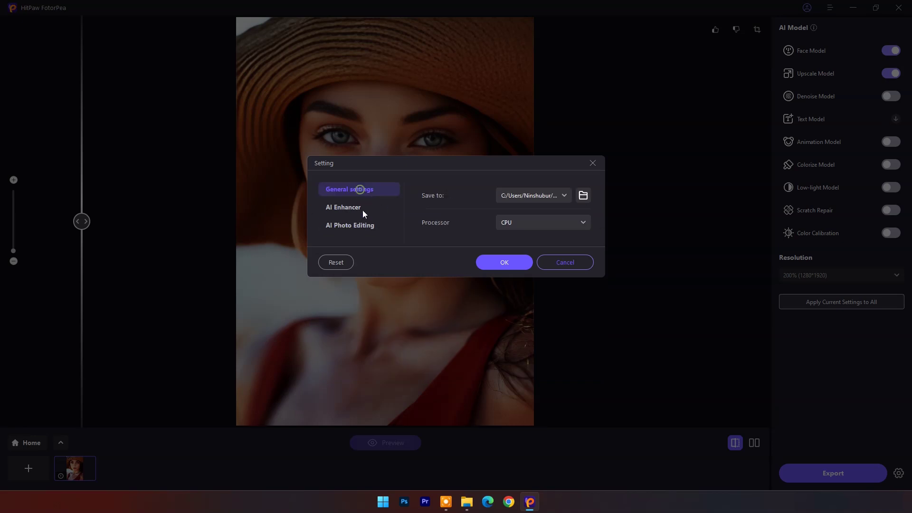
click(512, 265)
click(837, 470)
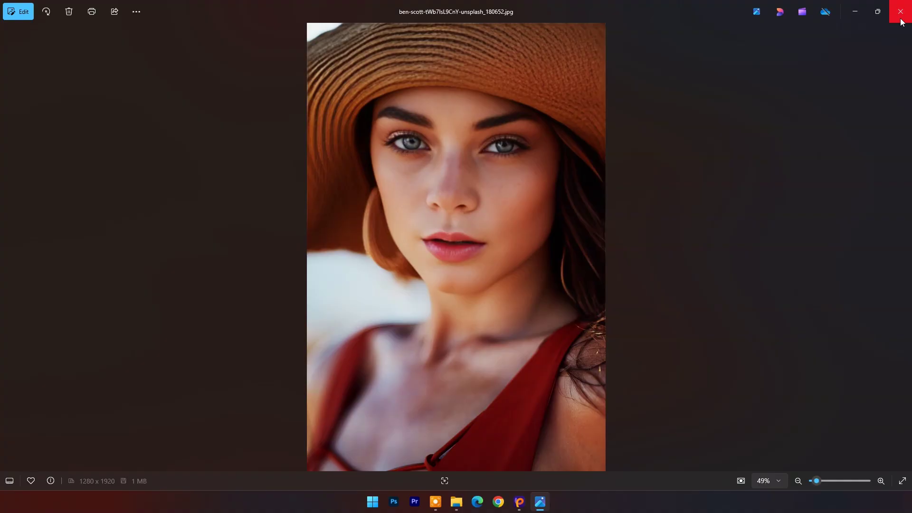
Close the Photos viewer and the FotorPea output folder, then reopen the portrait in the editor
click(900, 12)
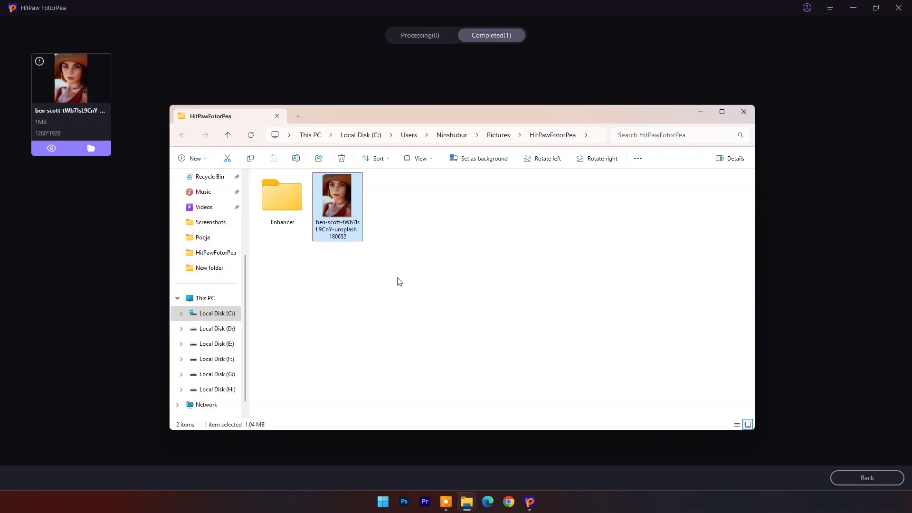
click(749, 109)
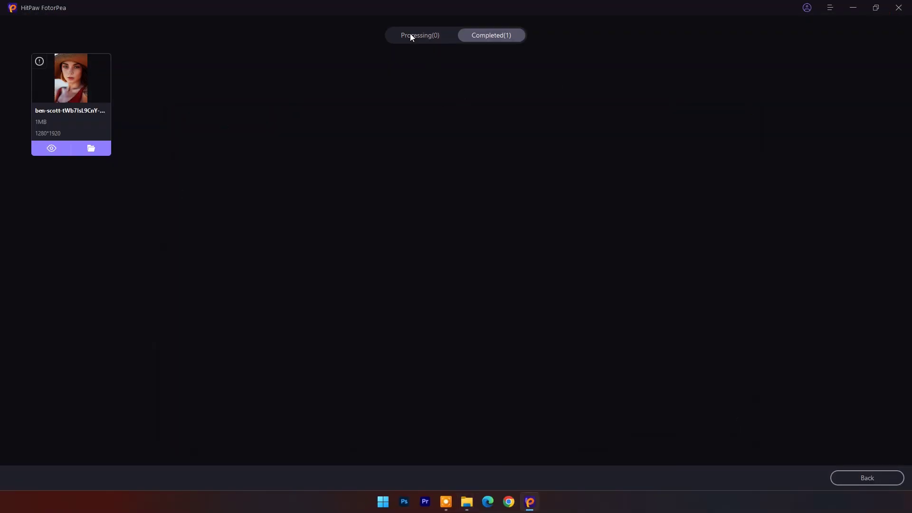
click(858, 473)
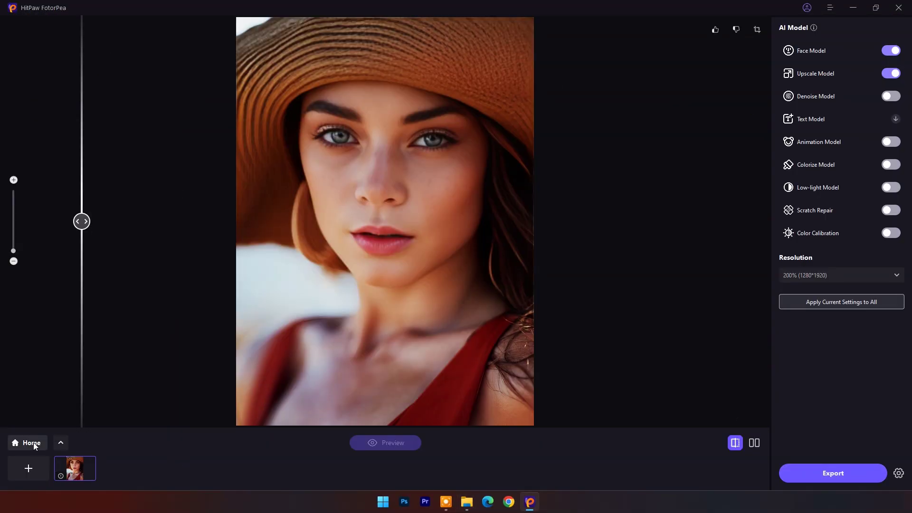
Preview the portrait with only the Animation Model on, Upscale and Face models off
click(890, 143)
click(890, 73)
click(891, 50)
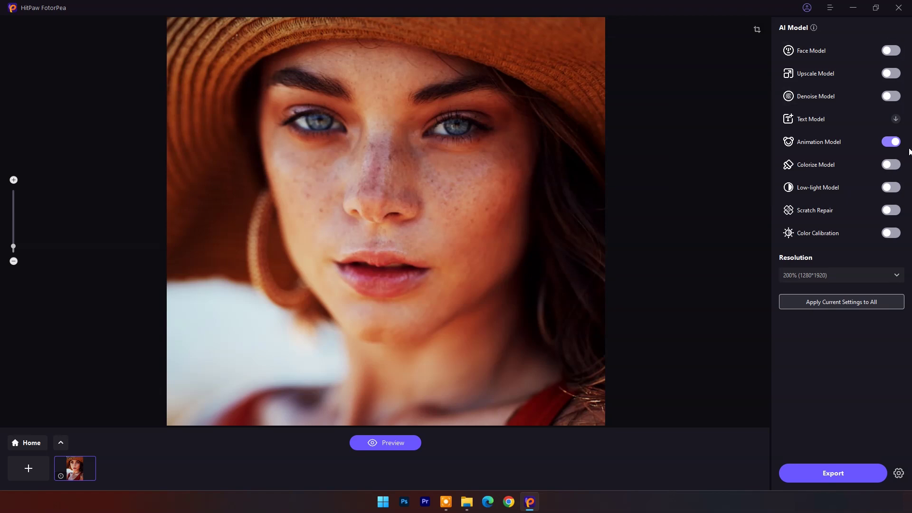
click(388, 442)
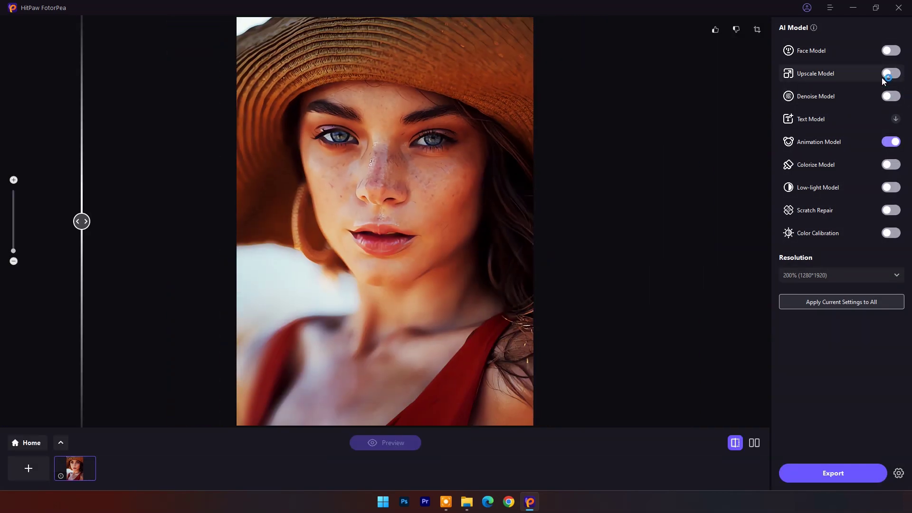
Re-enable the Face Model, render the enhanced preview, and inspect the face up close
click(891, 50)
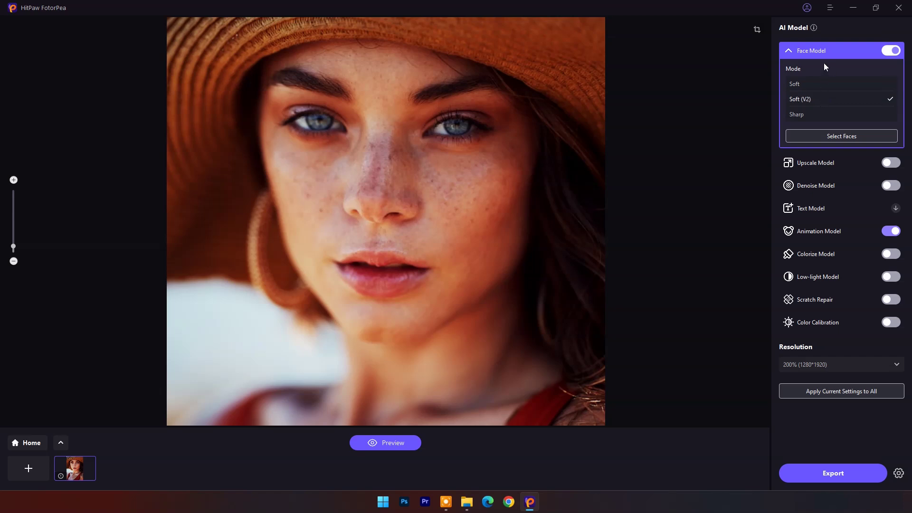
click(789, 49)
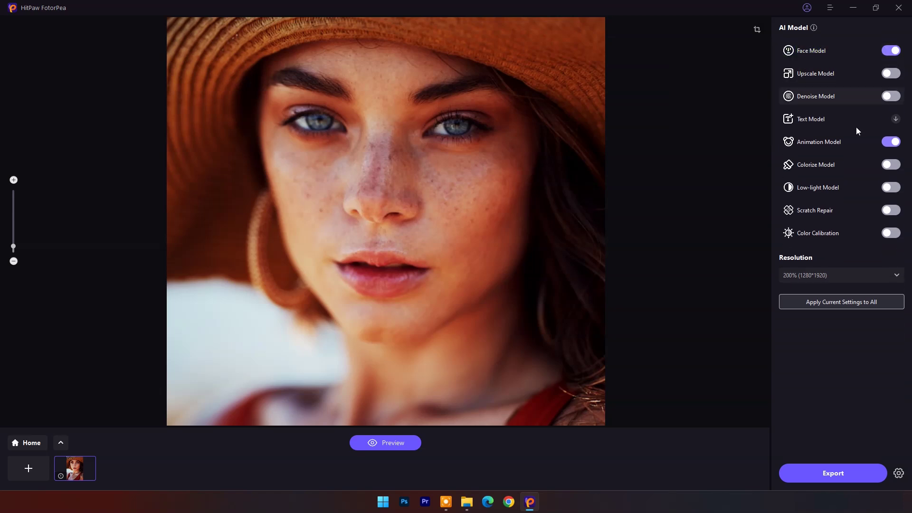
click(385, 448)
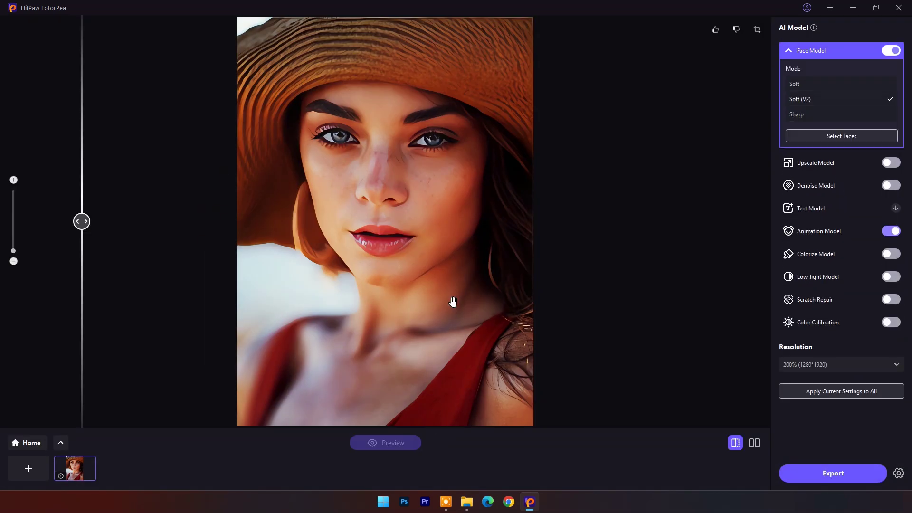
scroll(492, 191, up, 2)
drag(492, 184, 493, 258)
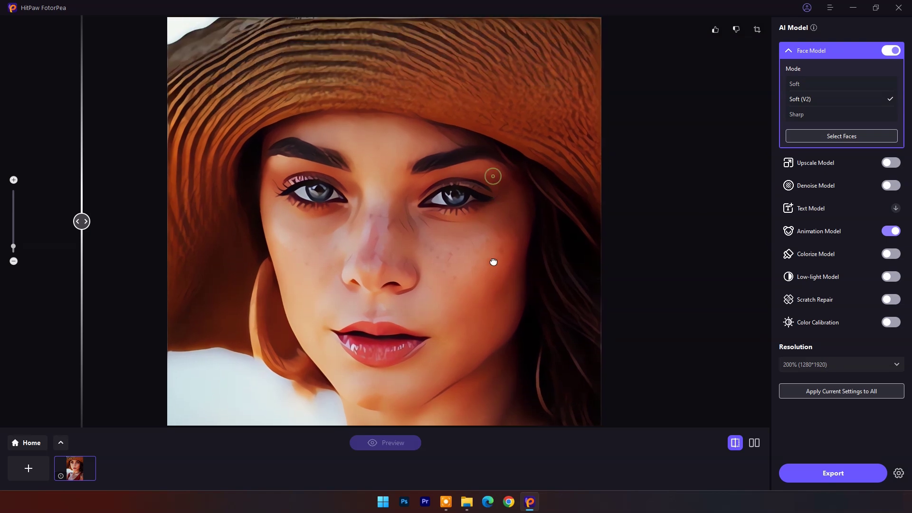
scroll(493, 257, down, 1)
scroll(494, 257, down, 1)
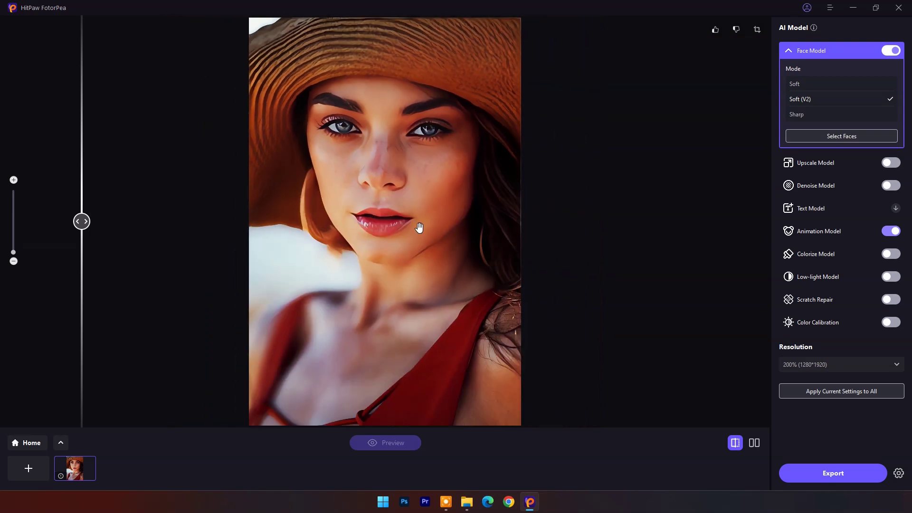
click(789, 52)
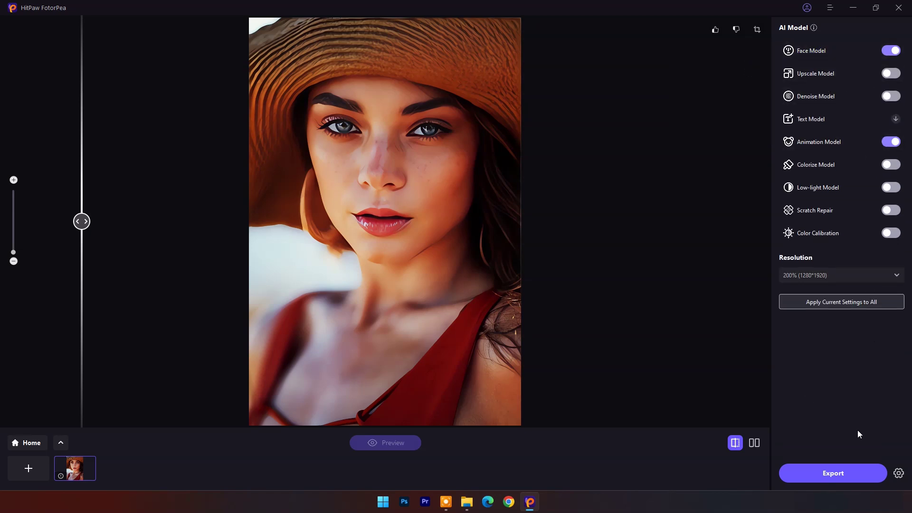
Leave the photo editor for Home and open the AI Generator's image templates
click(32, 442)
click(476, 271)
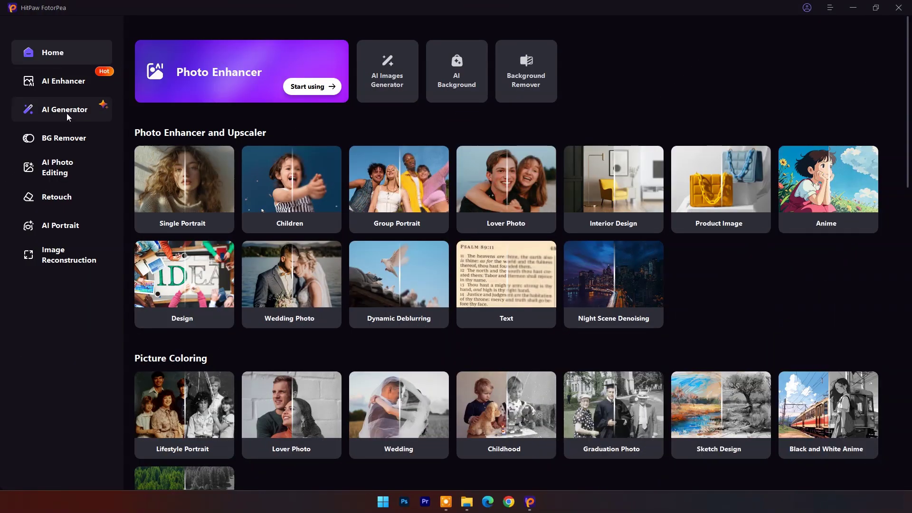
click(67, 111)
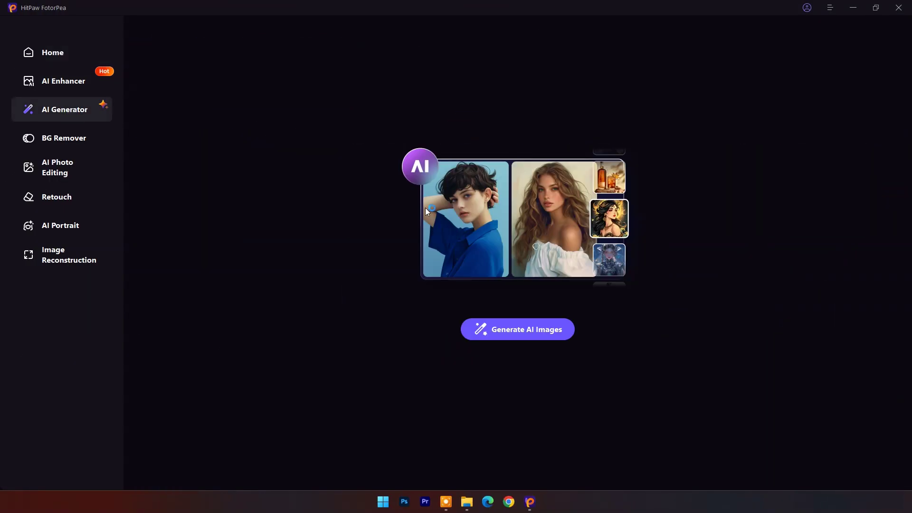
click(514, 327)
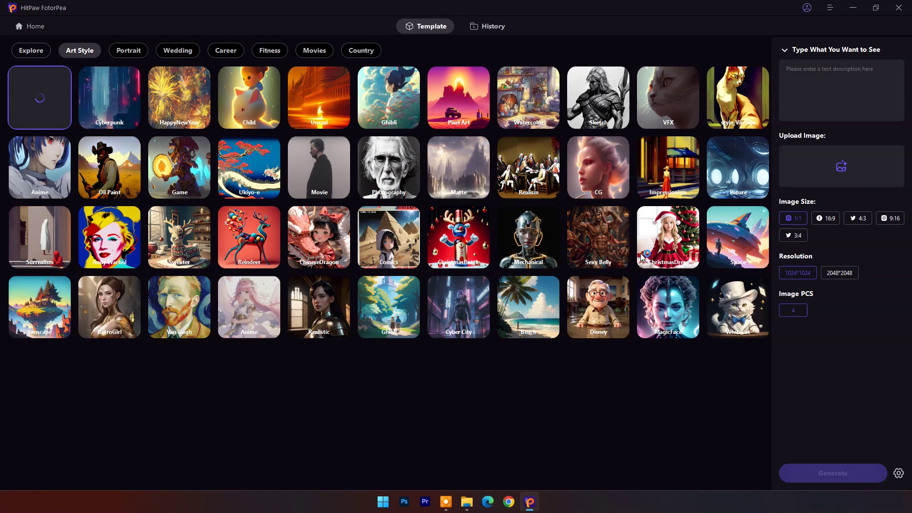
Browse Portrait, Wedding, Career, Fitness, Movies, Country and Explore templates, ending on Art Style
click(129, 50)
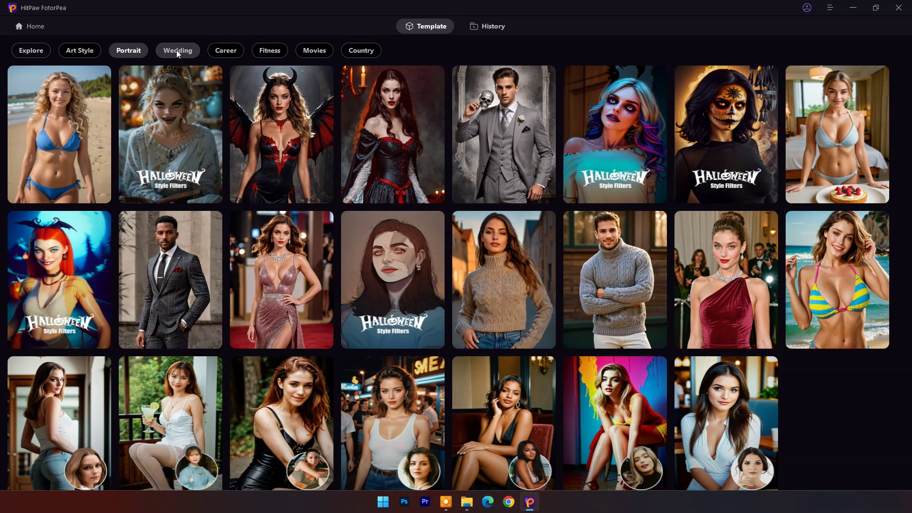
click(178, 52)
click(226, 52)
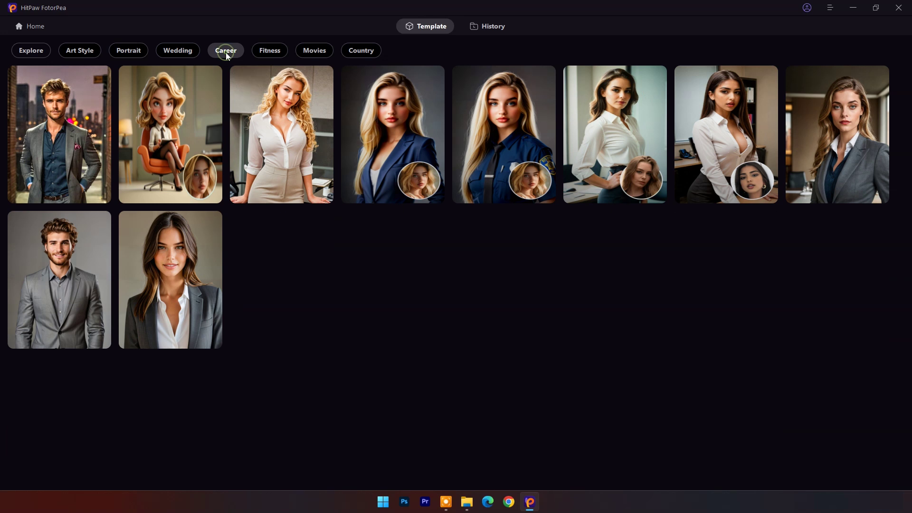
click(278, 52)
click(320, 50)
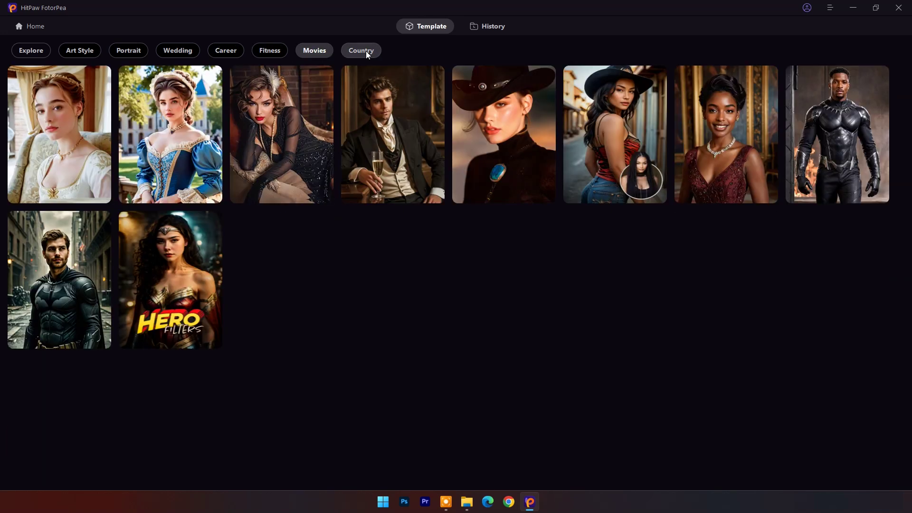
click(364, 51)
click(33, 52)
click(79, 50)
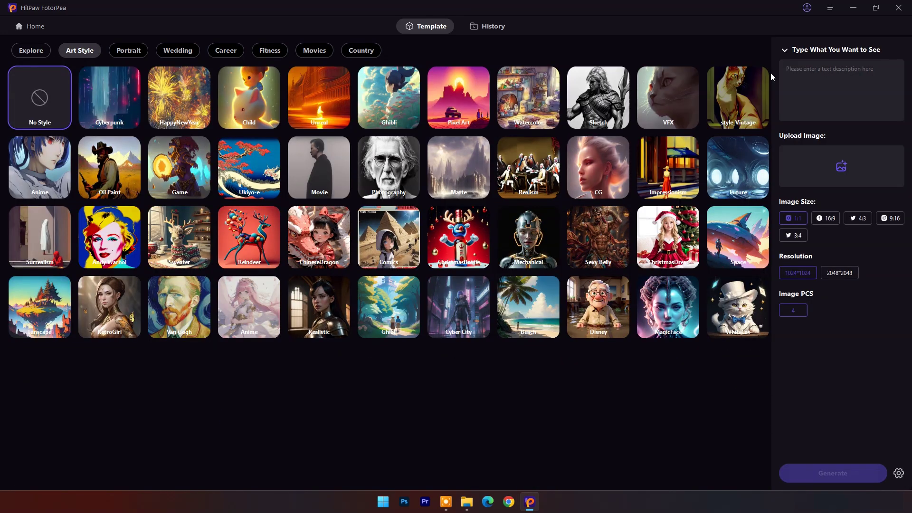
click(800, 69)
Generate four 9:16 images from the prompt 'lion on chair'
click(820, 72)
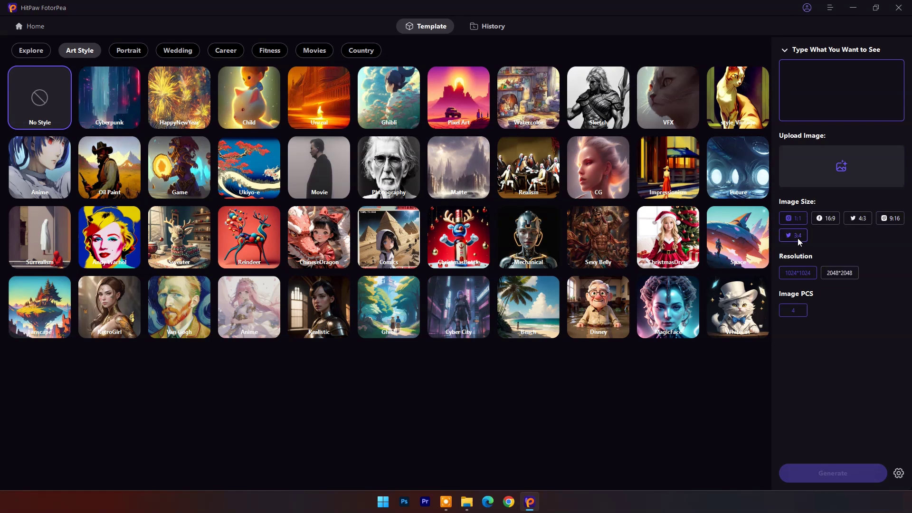
click(890, 219)
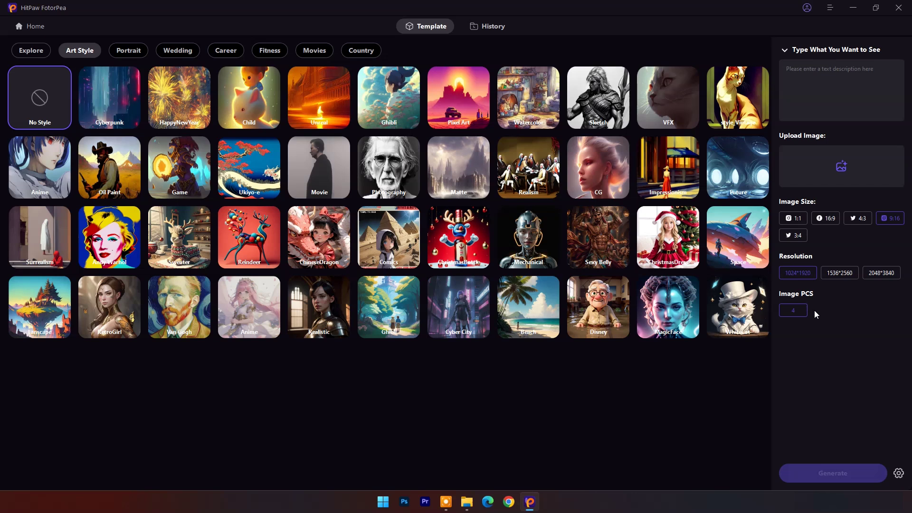
click(791, 315)
click(802, 72)
text(lion on chair)
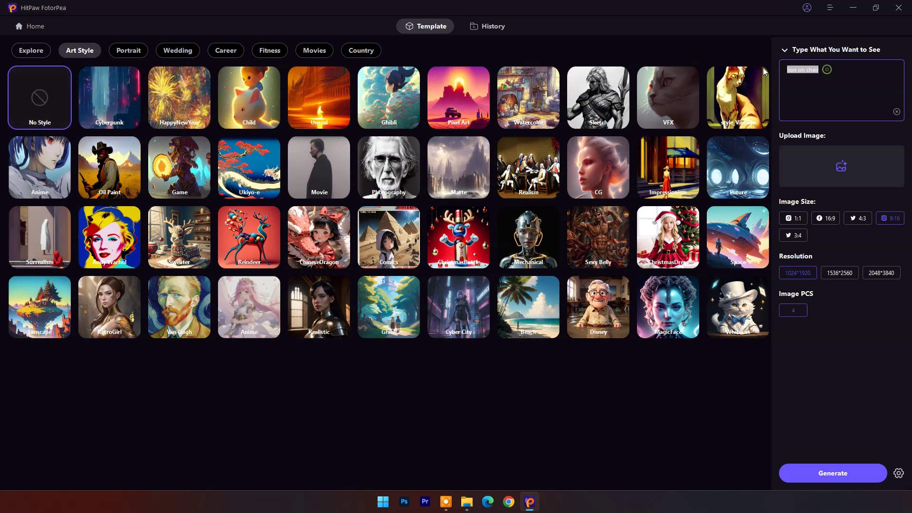
click(832, 473)
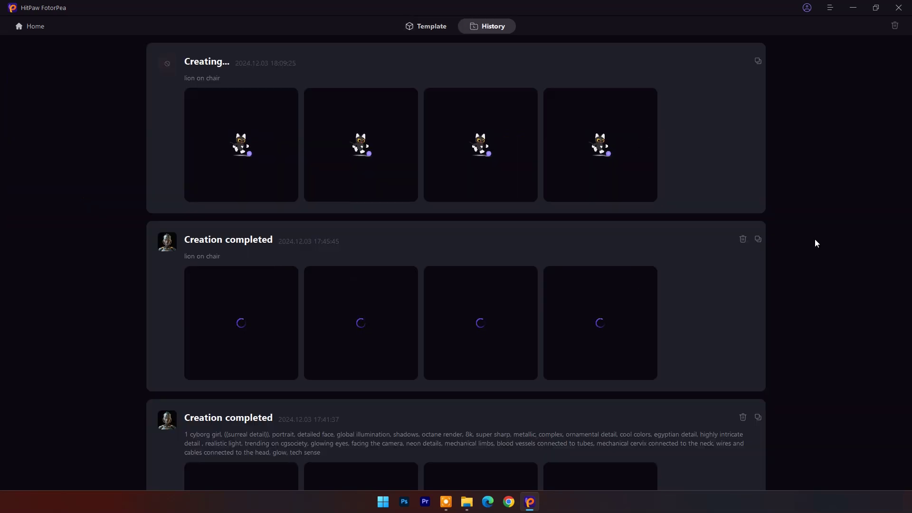
Delete the old lion, cyborg and boy creation records from History
click(743, 240)
click(474, 275)
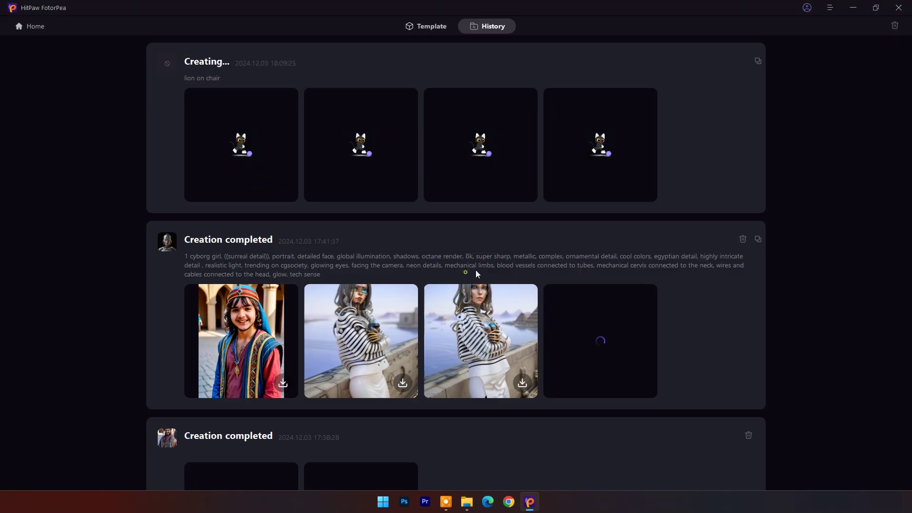
click(747, 239)
click(473, 274)
click(746, 238)
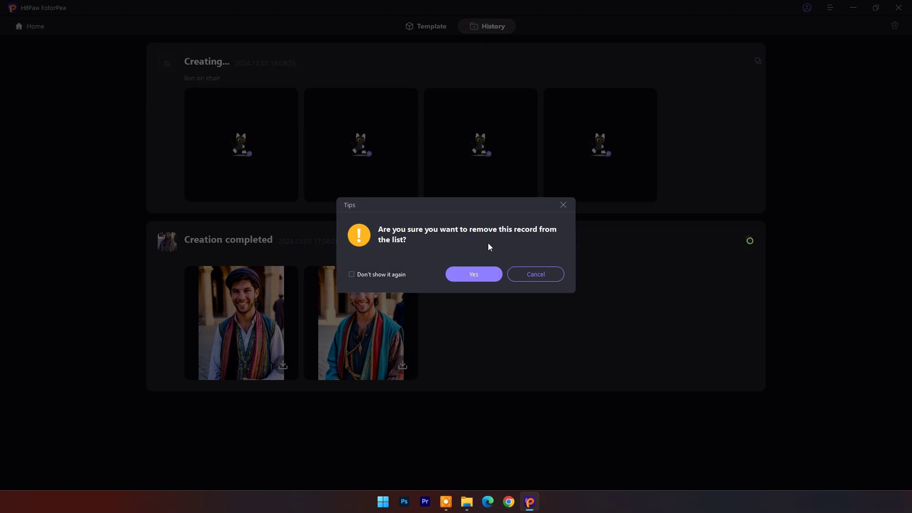
click(474, 275)
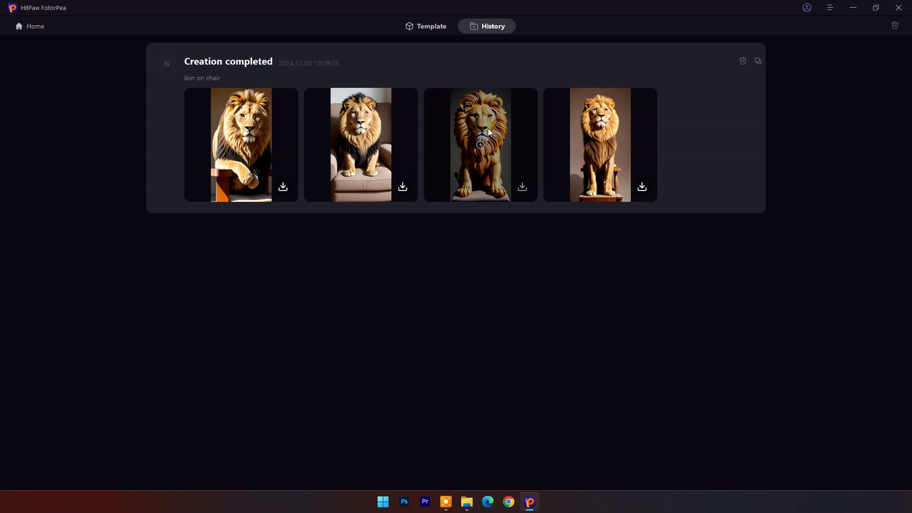
Enlarge the third lion and the lion-on-couch images, save one, and return to templates
click(488, 129)
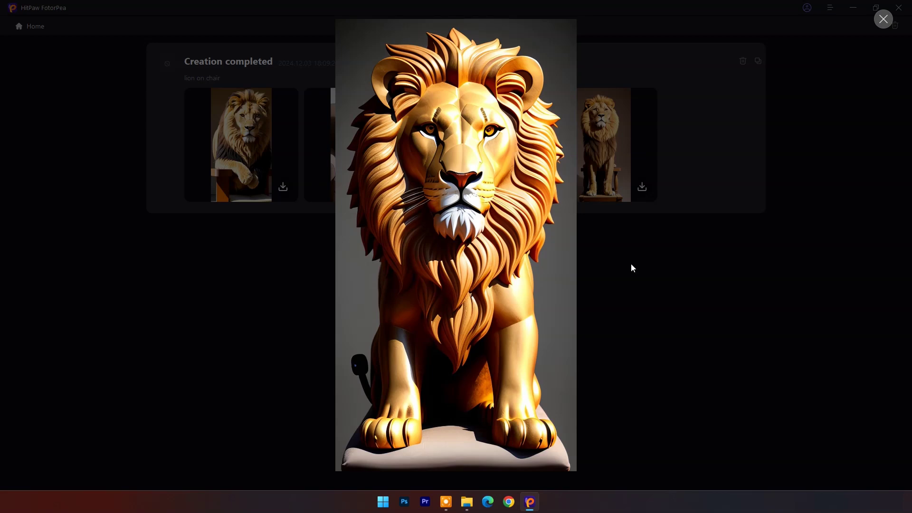
click(883, 19)
click(396, 189)
click(881, 20)
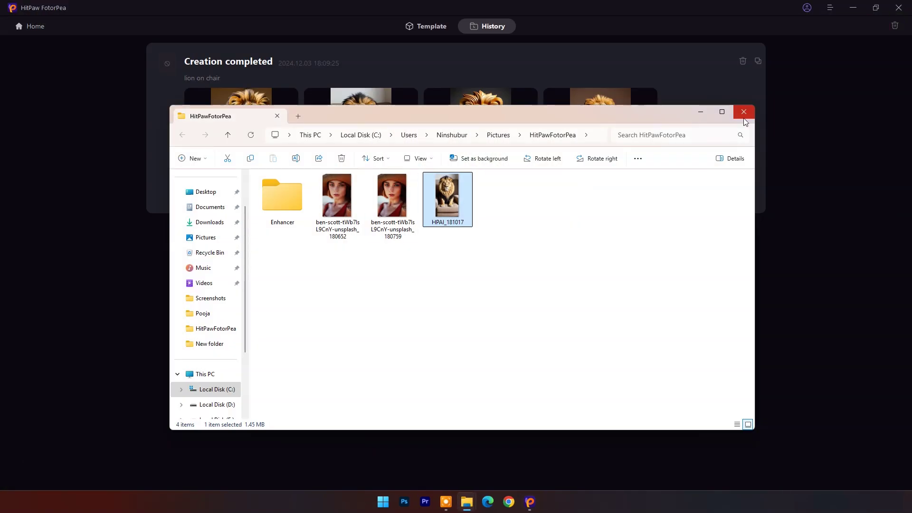
click(745, 114)
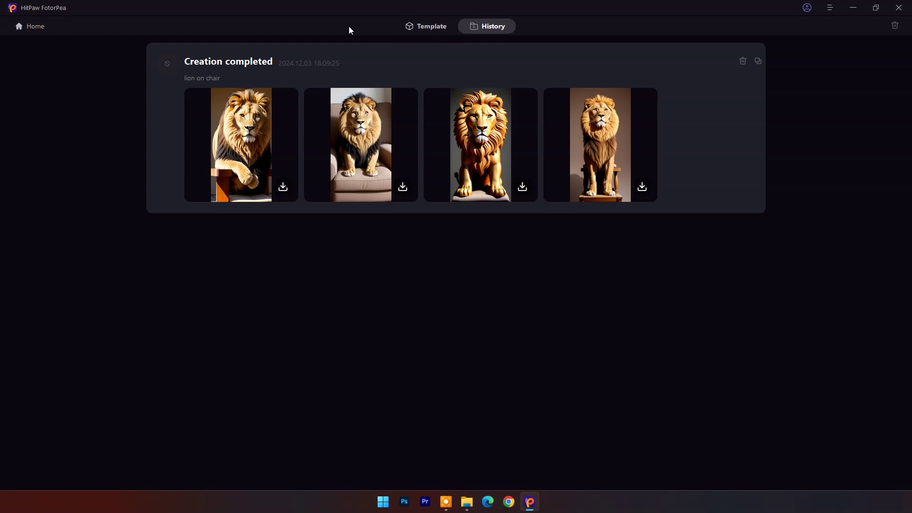
click(421, 29)
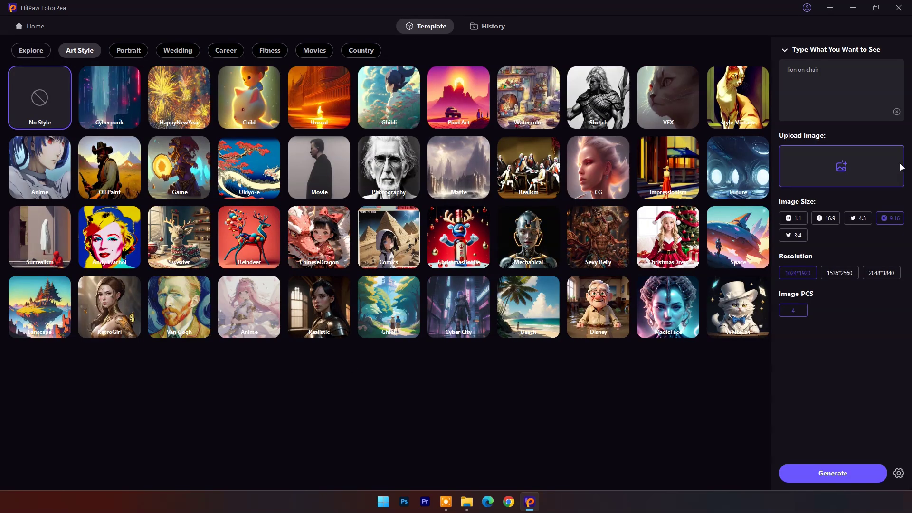
Clear the prompt and remix a Wedding template with the striped-sweater woman's photo
click(897, 111)
click(128, 50)
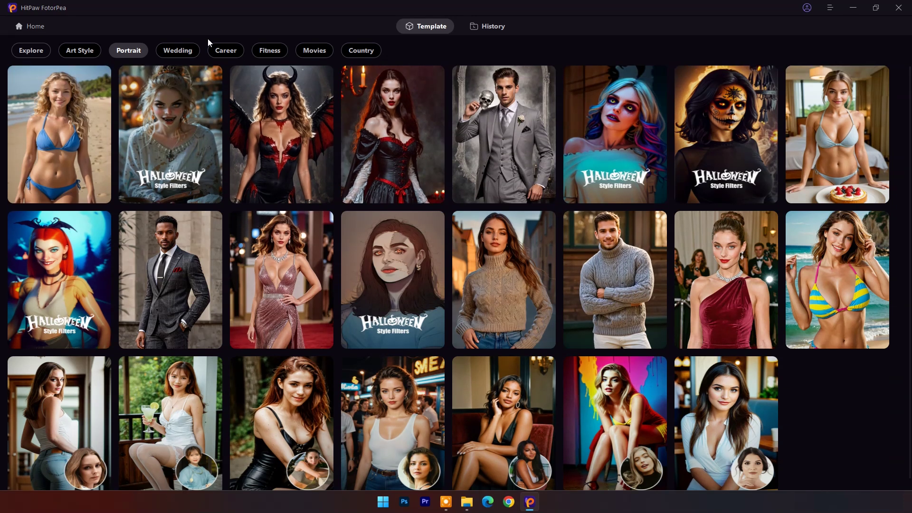
click(181, 49)
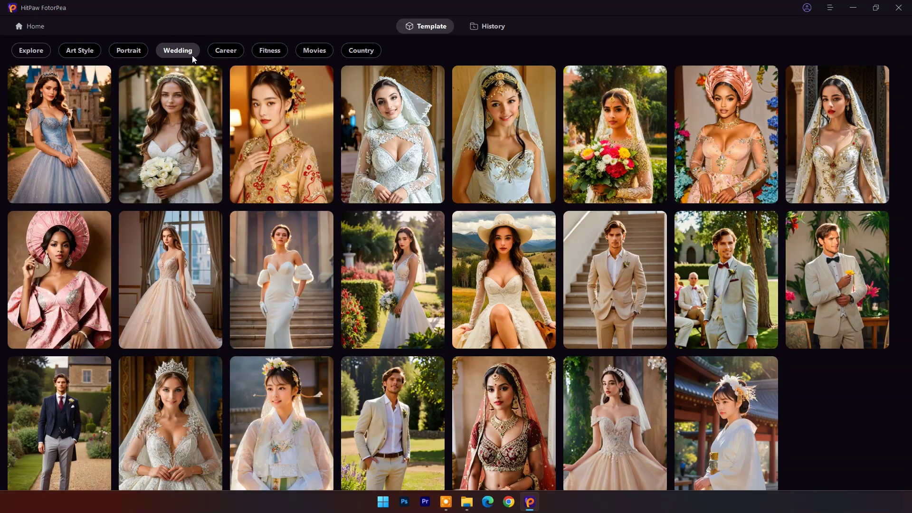
scroll(178, 431, down, 2)
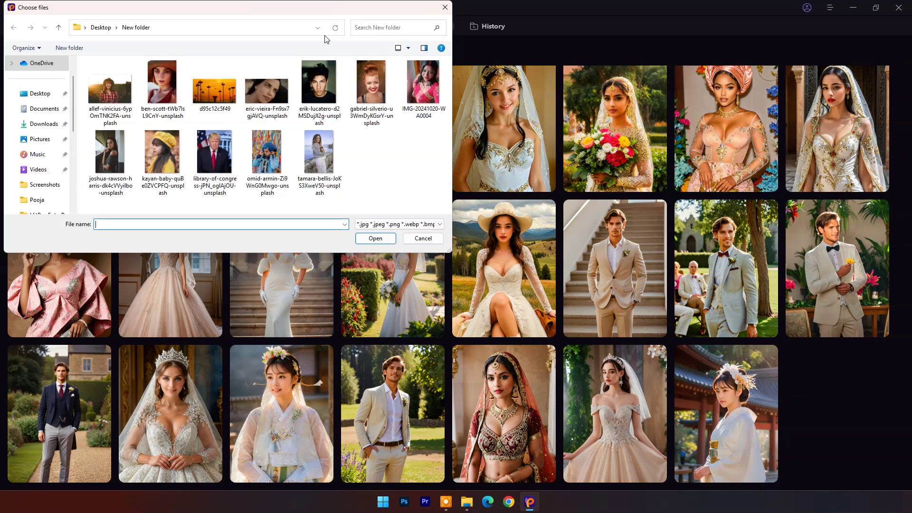
drag(290, 11, 446, 44)
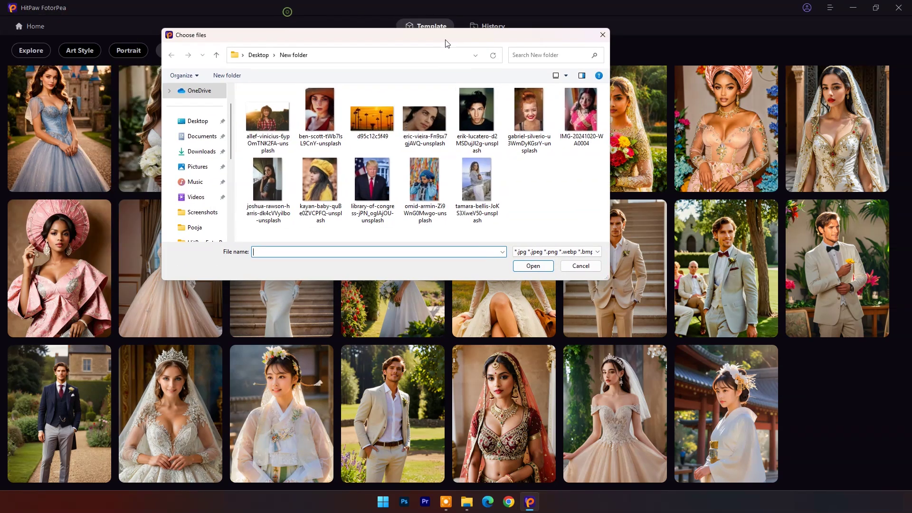
click(479, 173)
click(534, 265)
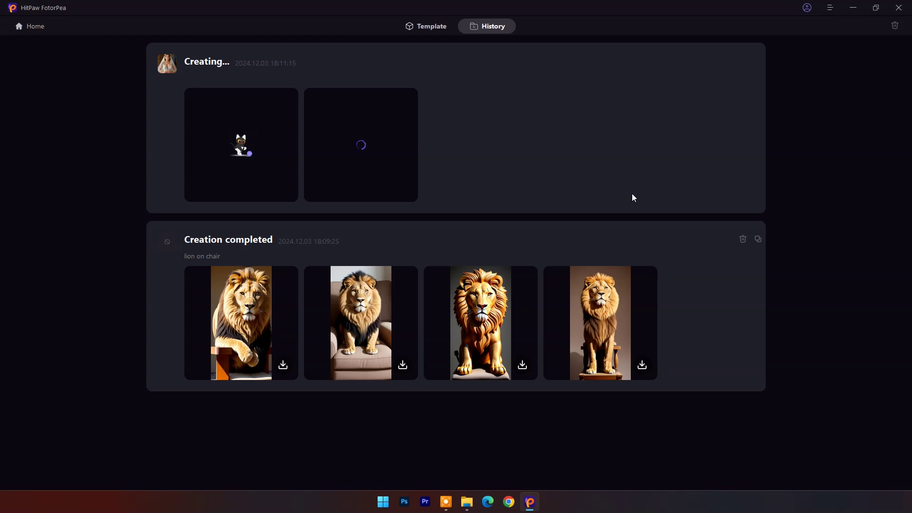
mouse_move(466, 502)
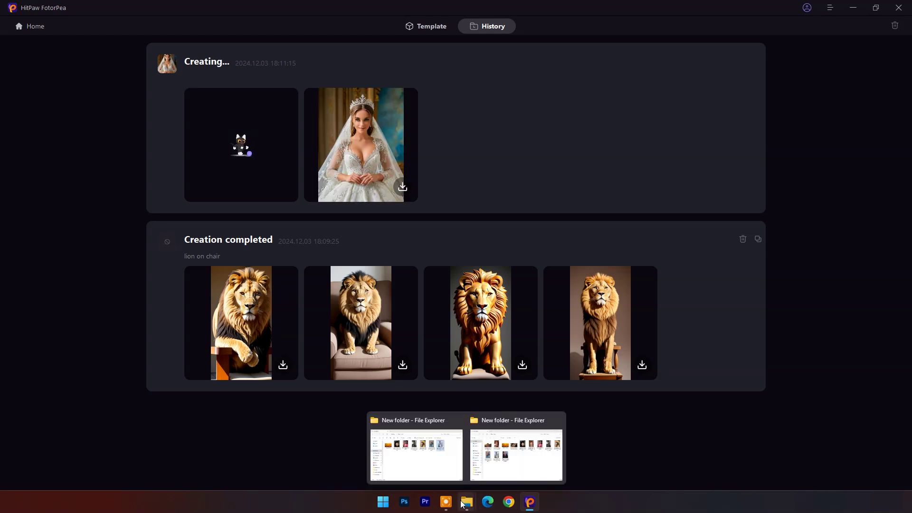
Open the original source photo in Photos and shrink its window
click(456, 441)
double_click(327, 247)
key(super+Down)
click(518, 85)
scroll(698, 157, up, 2)
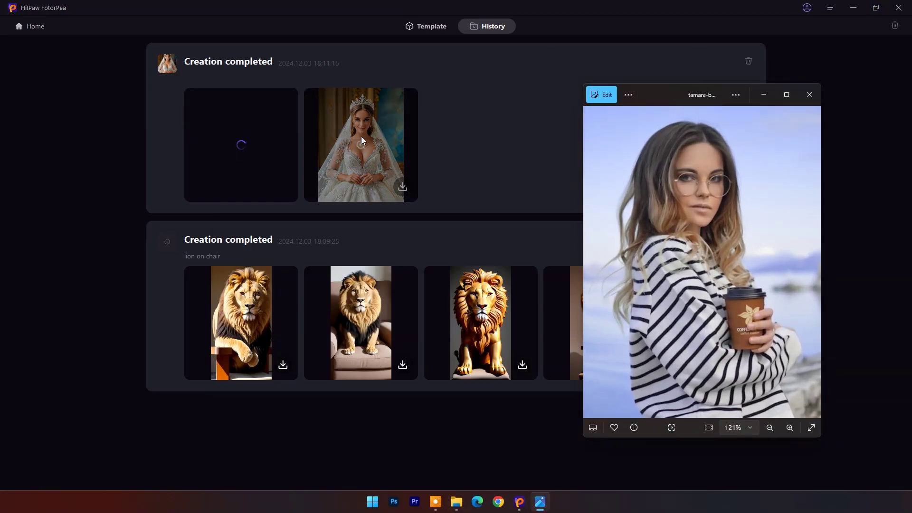
Compare both bride remixes against the original photo, then close the viewers and return to Template
click(367, 129)
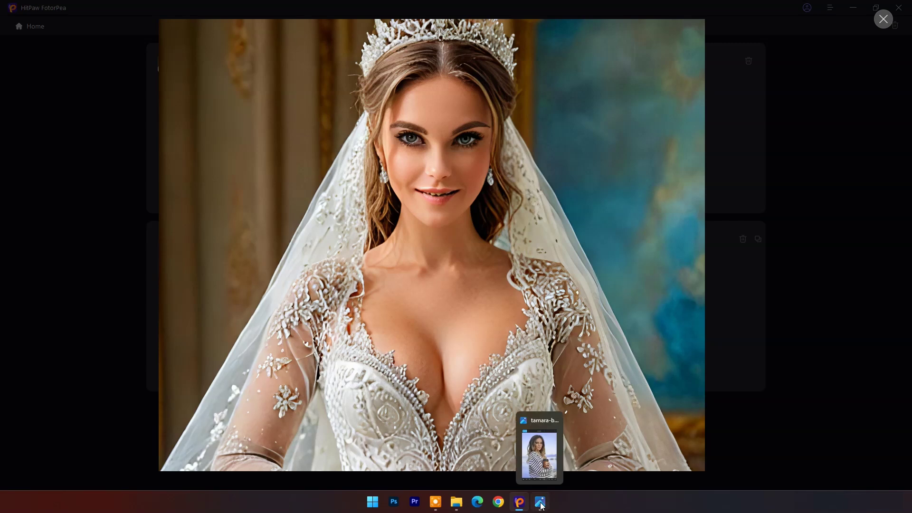
click(541, 502)
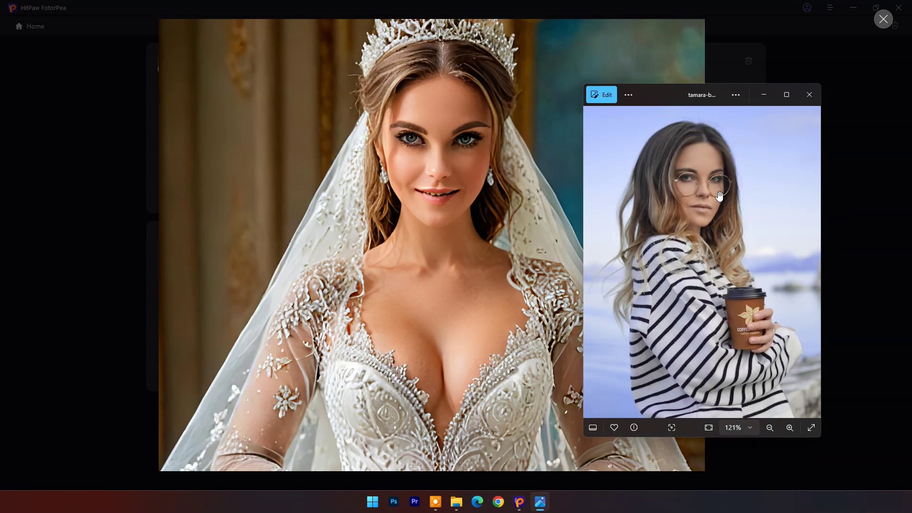
scroll(810, 349, up, 3)
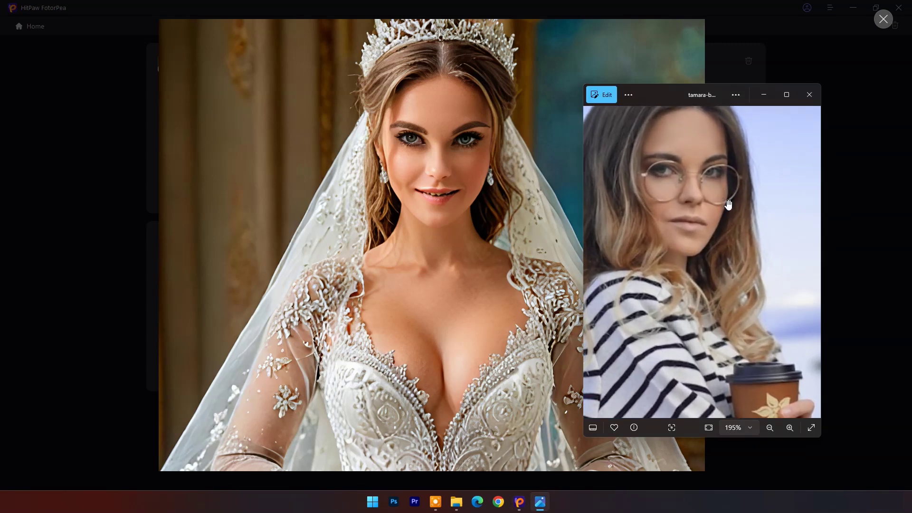
click(883, 19)
click(243, 132)
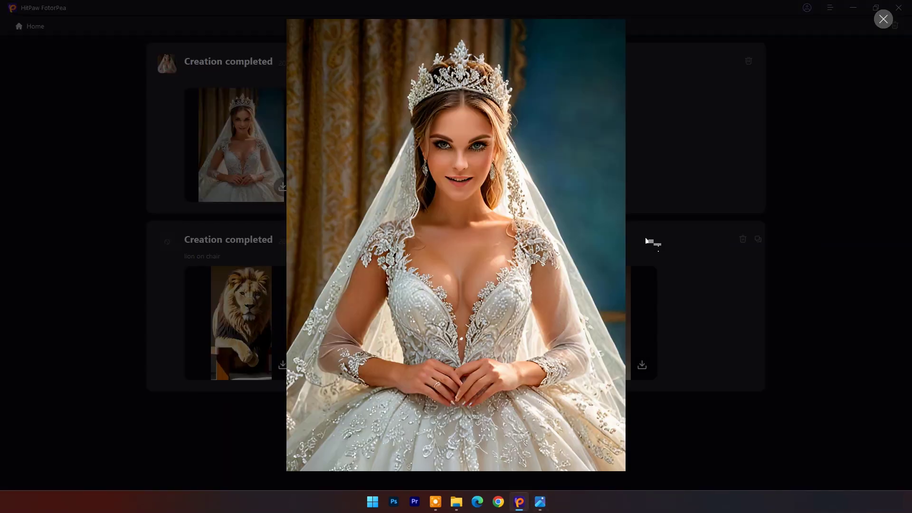
click(540, 501)
scroll(644, 206, up, 2)
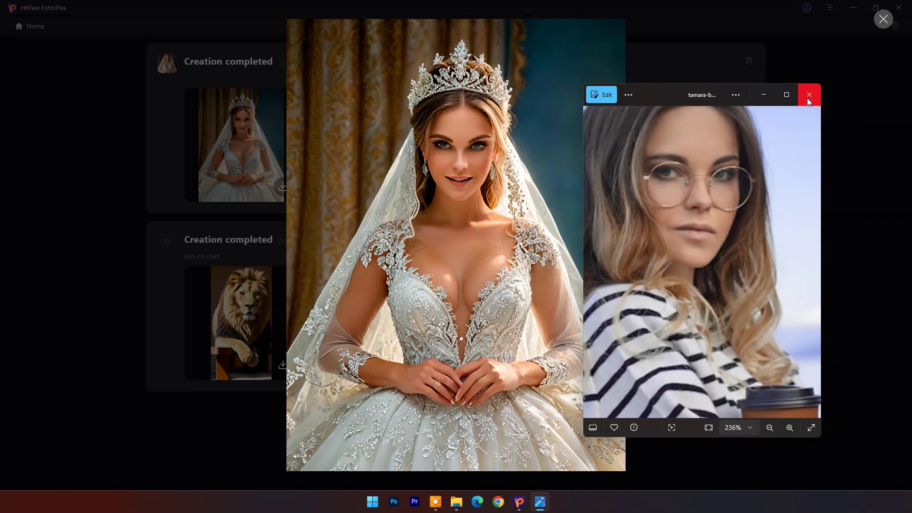
click(808, 97)
click(873, 20)
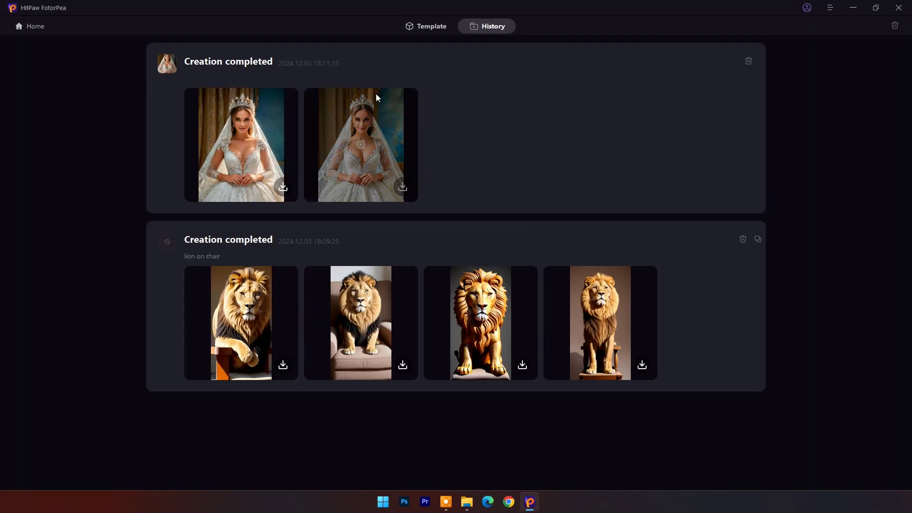
click(435, 26)
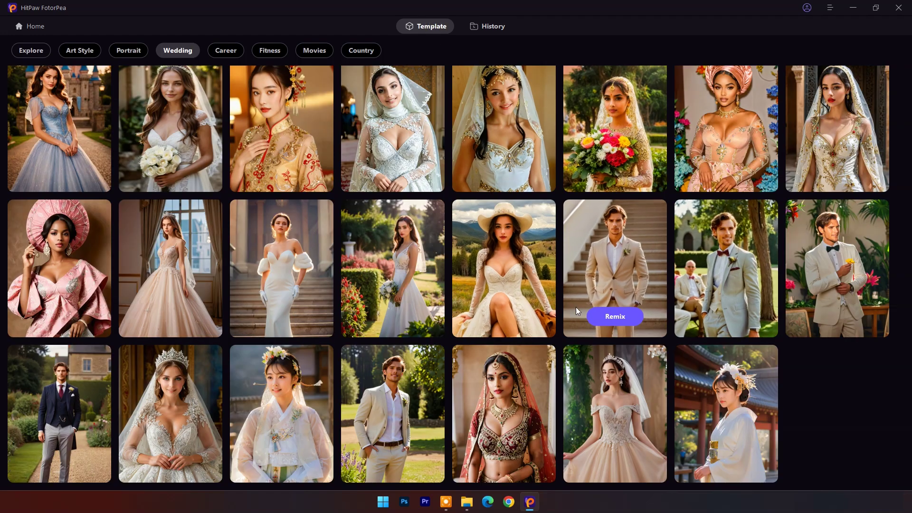
Remix the cartoon office Career template with the woman-with-glasses photo
click(226, 51)
mouse_move(170, 134)
click(179, 182)
click(472, 186)
click(532, 264)
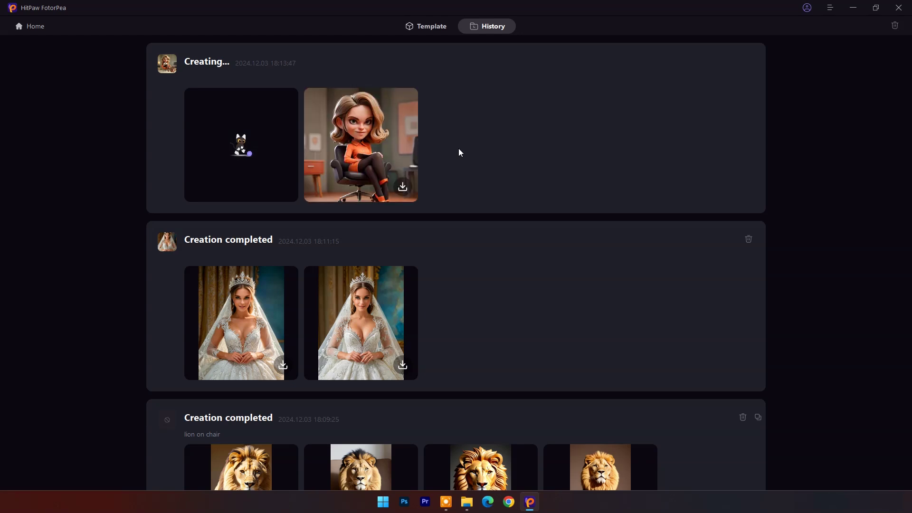
Compare both cartoon office-chair results with the original photo, then close the previews
click(370, 124)
click(467, 463)
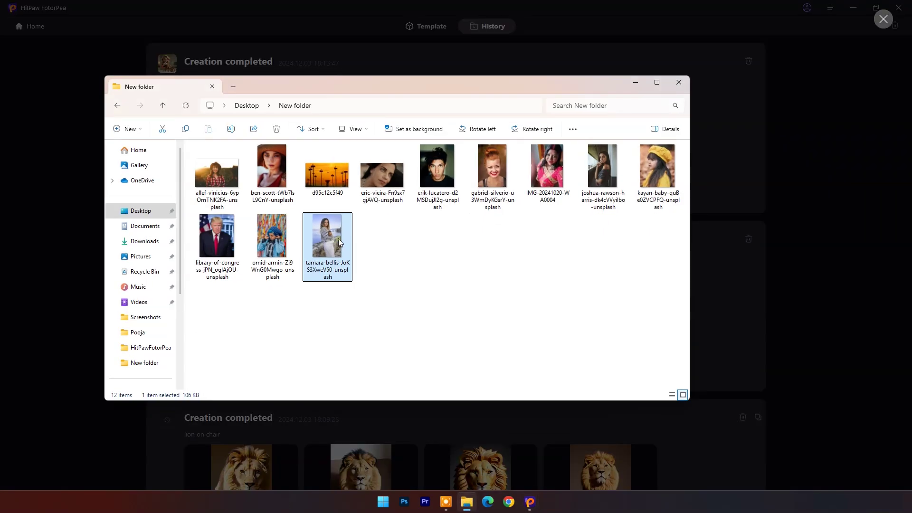
key(Return)
click(644, 83)
scroll(664, 159, up, 3)
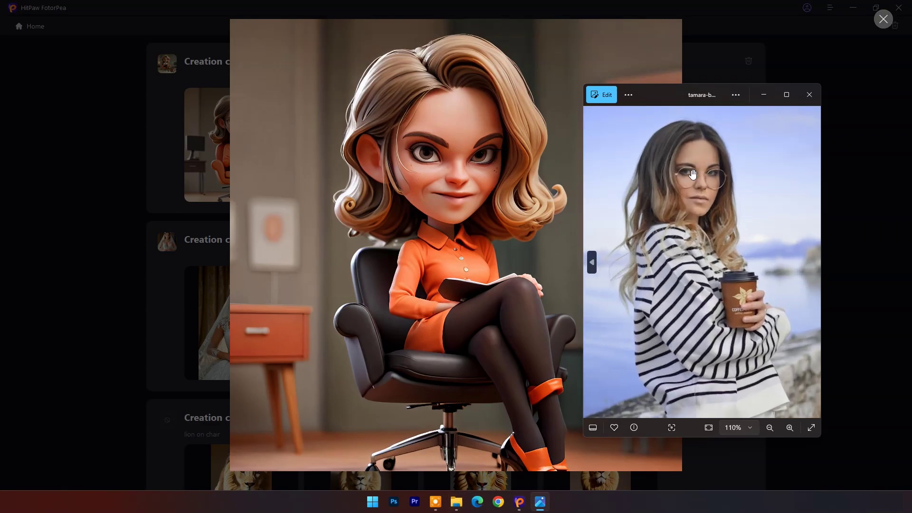
scroll(664, 159, up, 2)
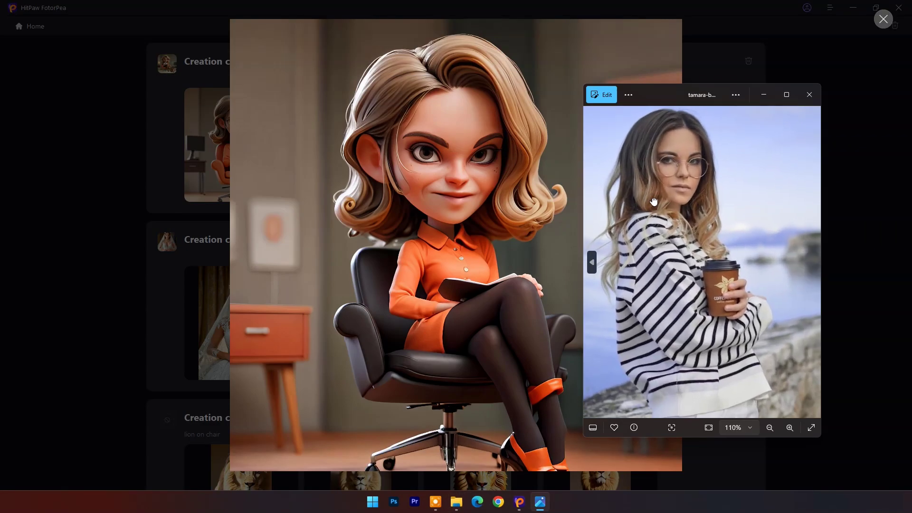
click(884, 20)
click(242, 146)
mouse_move(540, 502)
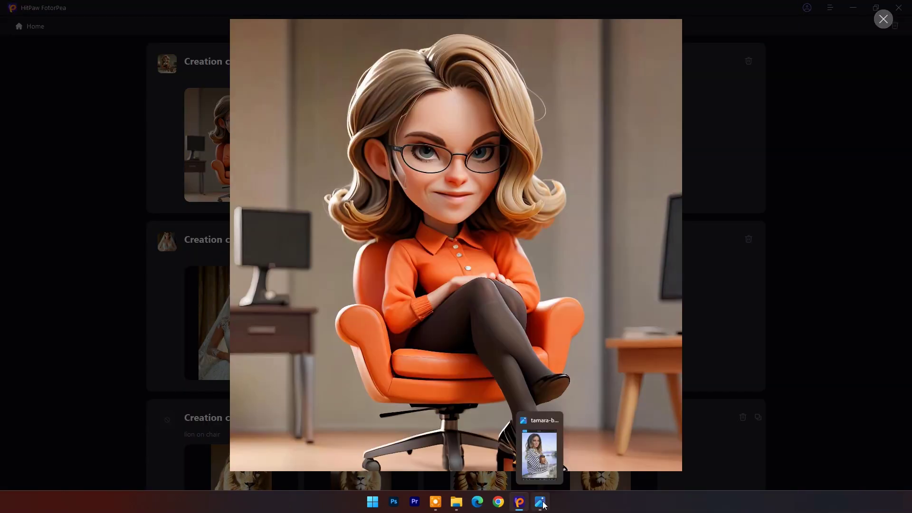
click(543, 505)
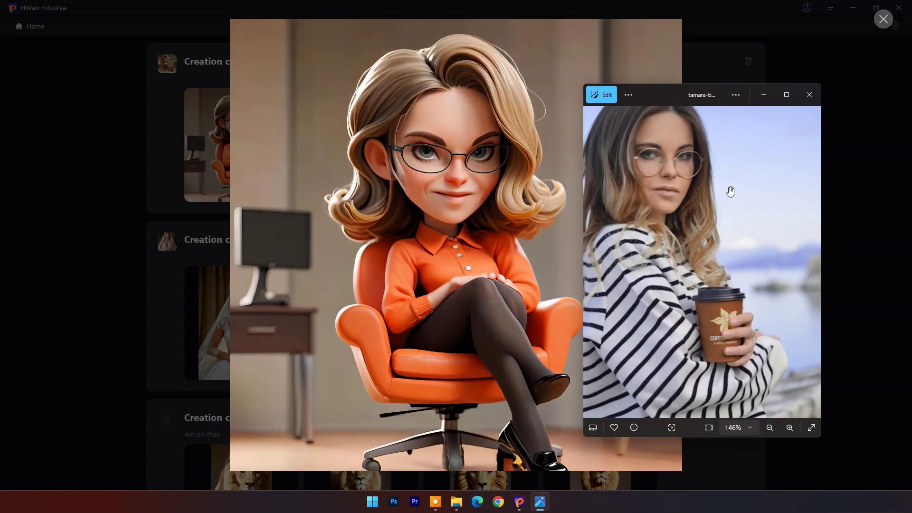
scroll(726, 190, down, 1)
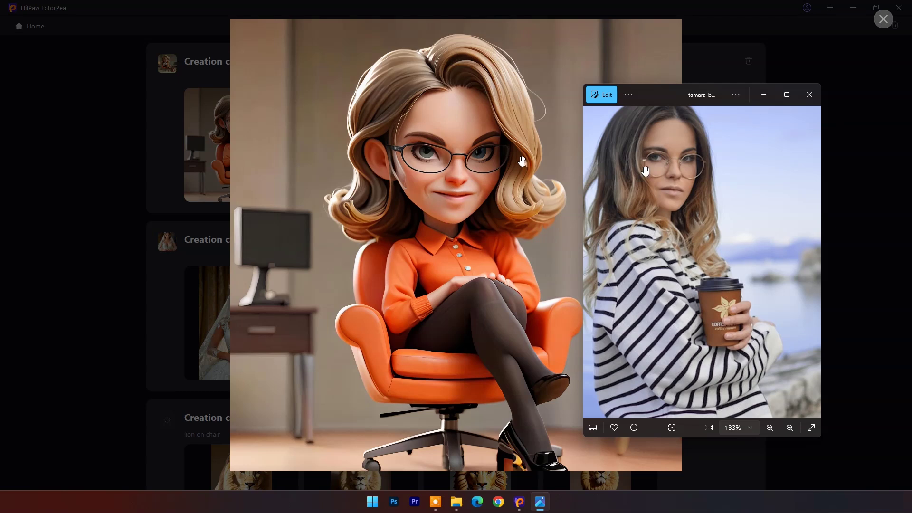
click(810, 94)
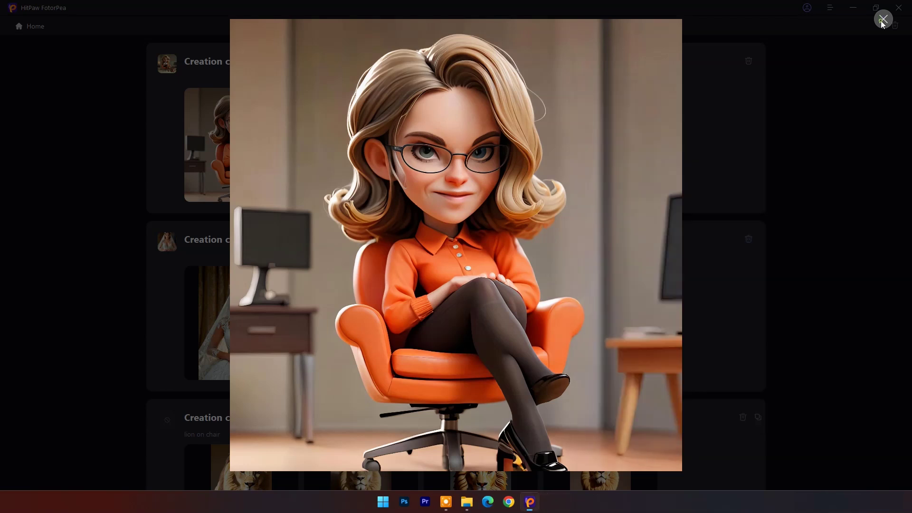
click(883, 20)
Open BG Remover from Home and import the blue-beanie woman's photo
click(423, 28)
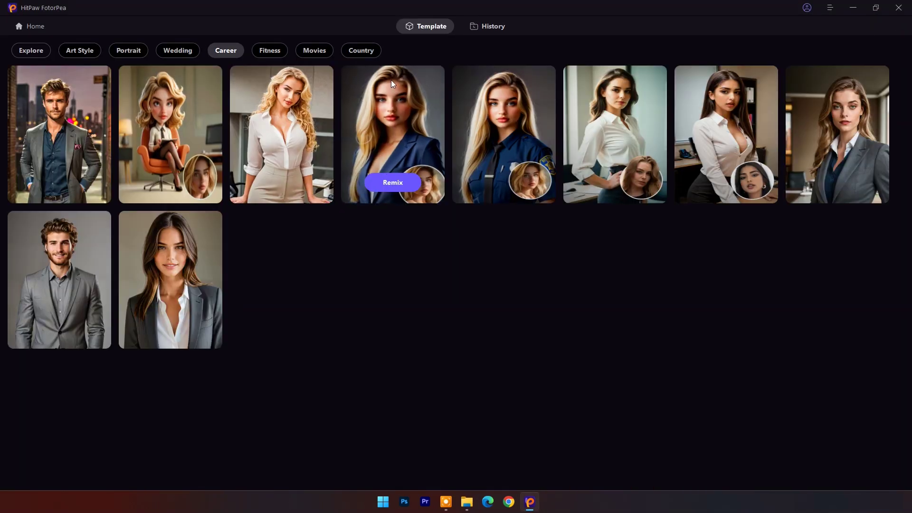
click(36, 29)
click(68, 140)
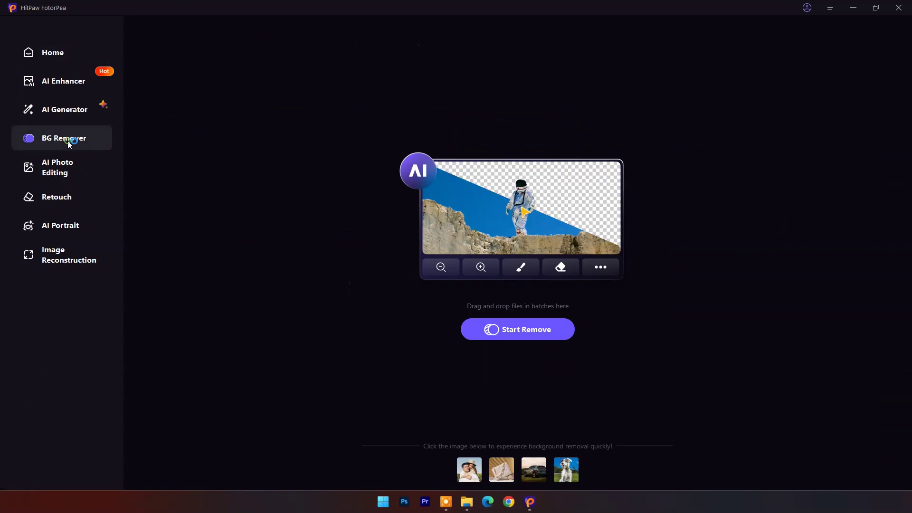
click(519, 329)
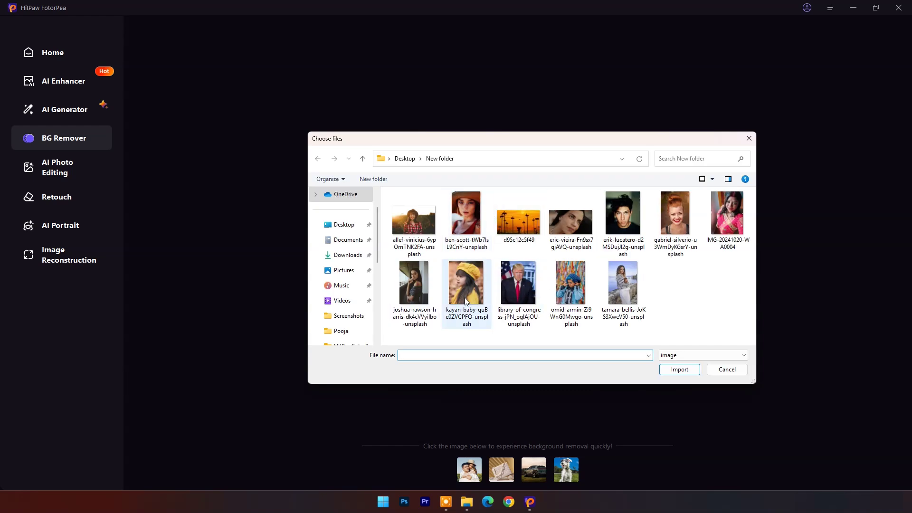
click(572, 286)
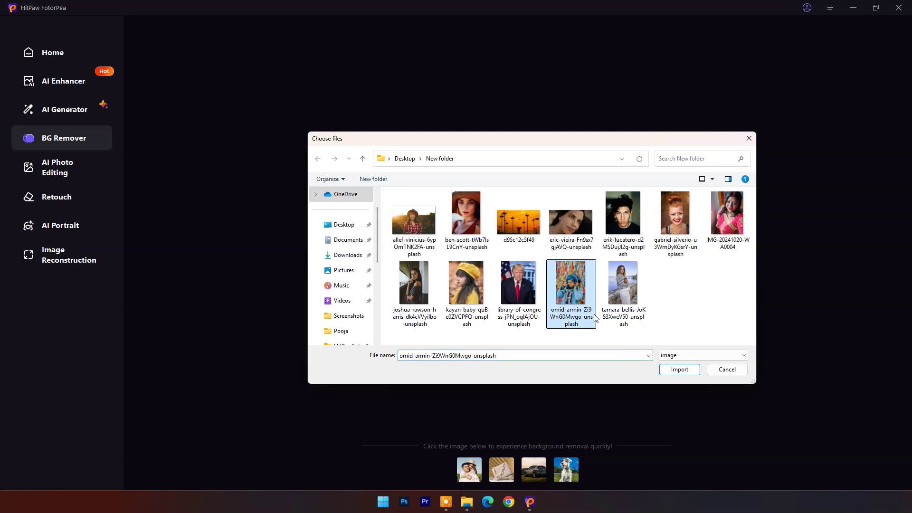
click(679, 371)
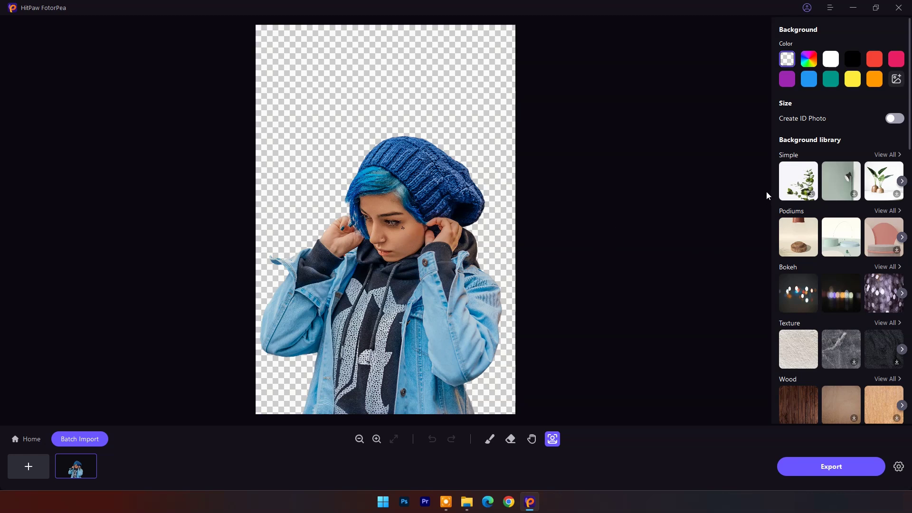
Try the white plant, podium, bokeh and textured library backdrops behind the woman
click(799, 191)
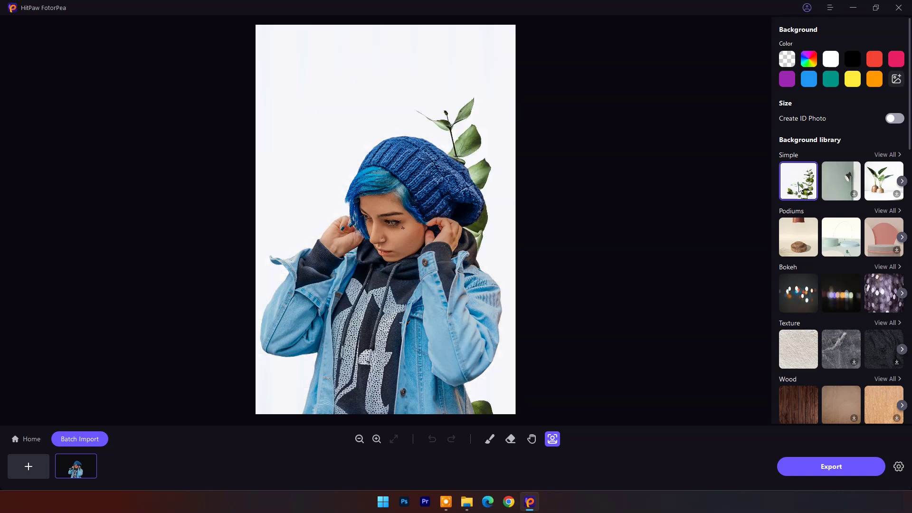
click(847, 183)
click(884, 187)
click(841, 238)
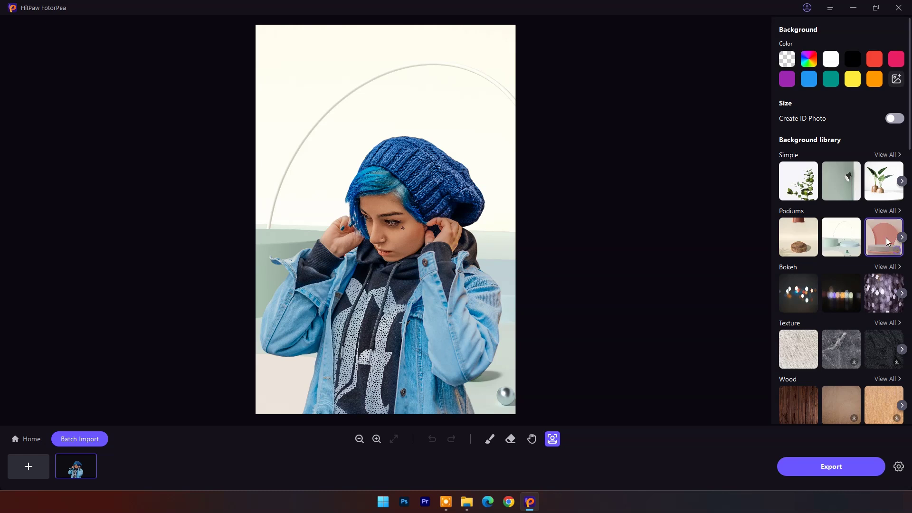
click(882, 237)
click(798, 292)
click(841, 293)
click(841, 349)
scroll(829, 329, down, 3)
scroll(828, 328, down, 2)
Try blue patterned, colourful stripes, green leaves, diagonal stripes, red abstract and desert dunes backdrops
click(843, 215)
click(798, 218)
scroll(684, 269, down, 1)
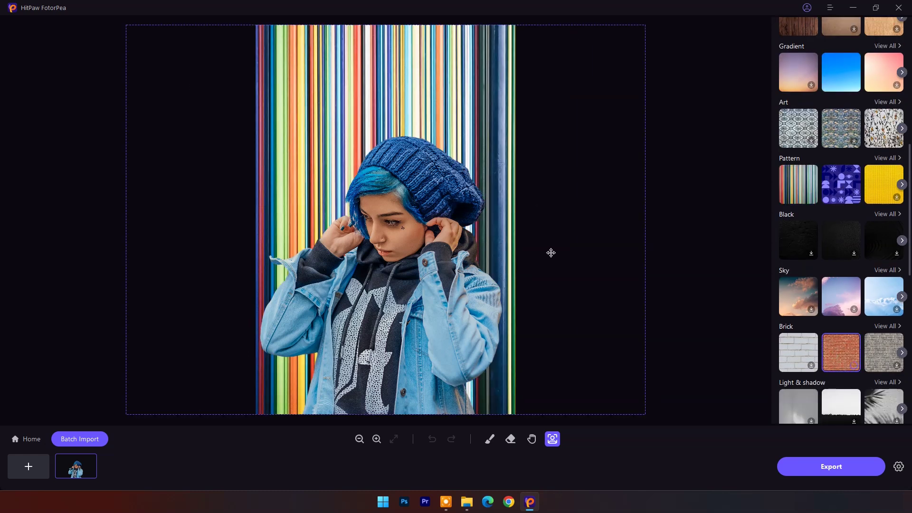
scroll(837, 278, down, 5)
click(841, 122)
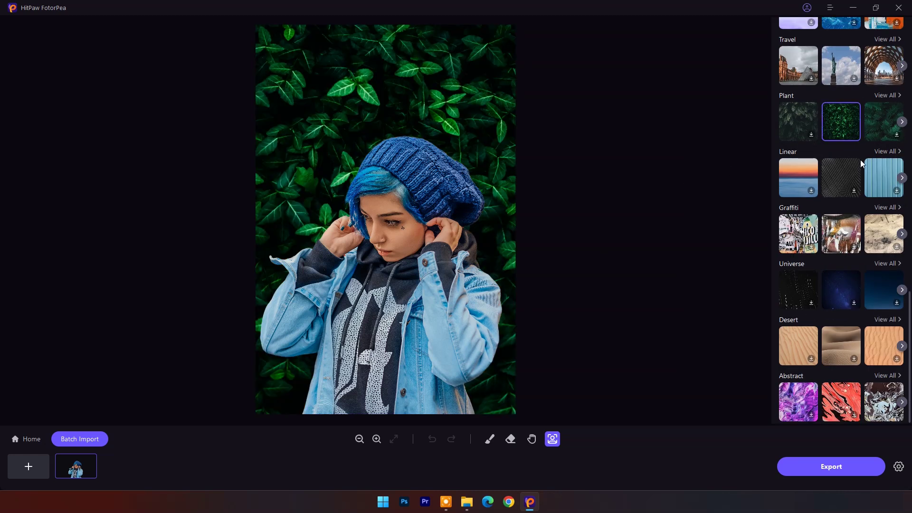
click(841, 178)
click(841, 403)
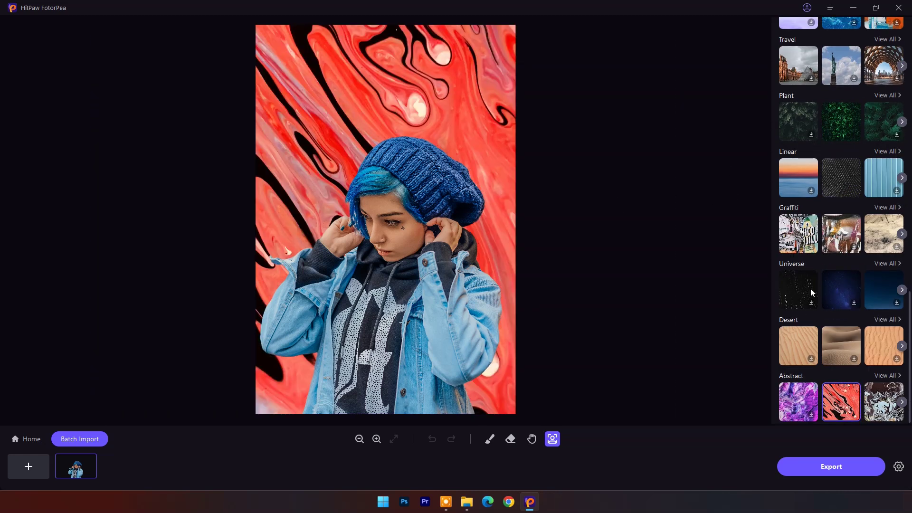
click(830, 336)
scroll(703, 268, up, 10)
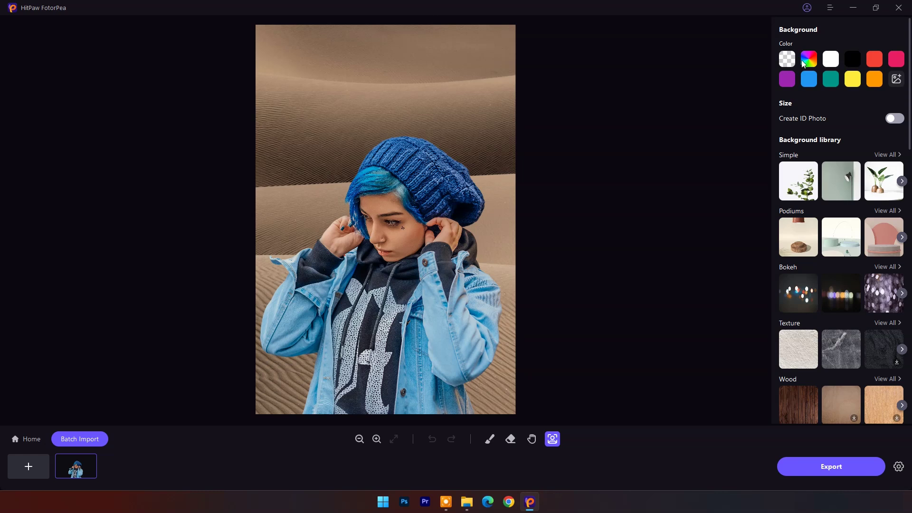
Try solid red, pink, purple and blue backgrounds, settling on teal
click(874, 61)
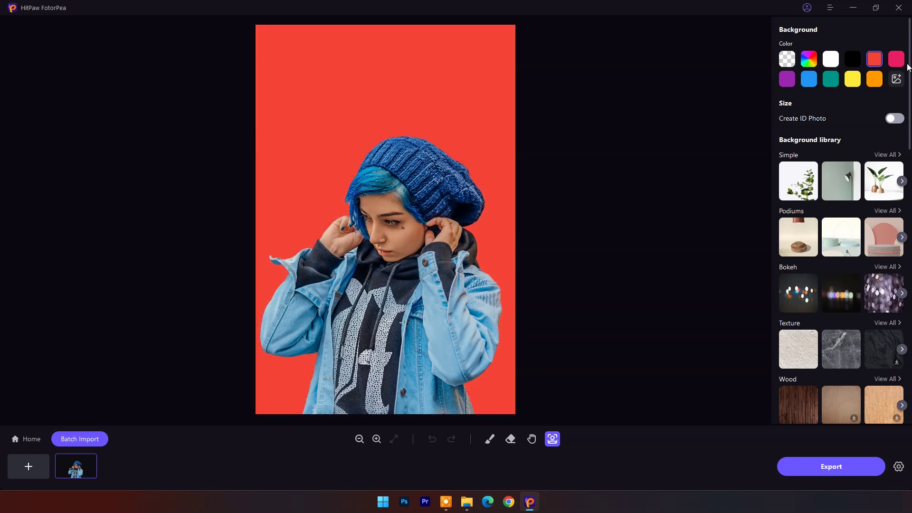
click(895, 60)
click(786, 79)
click(829, 80)
Make the background orange and enable ID photo sizing, trying 3.5×4.5cm and 2×2 inch sizes
click(875, 80)
click(902, 118)
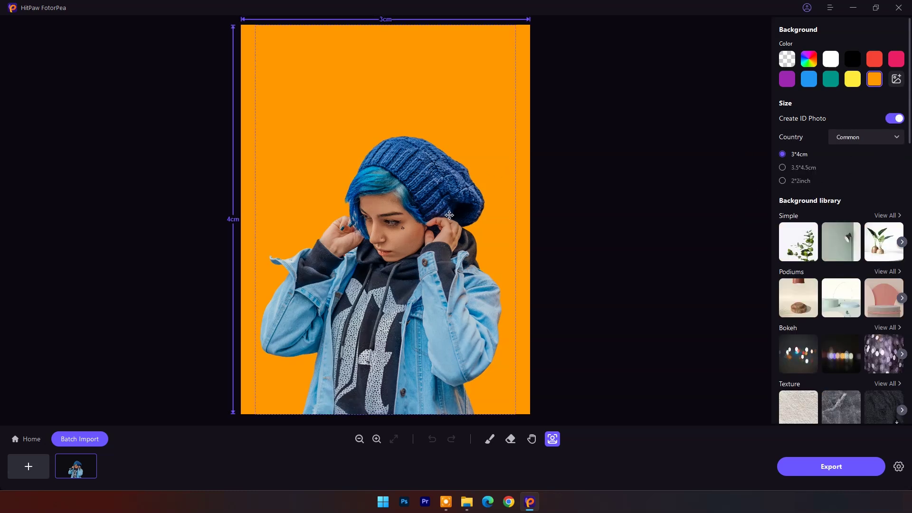
click(783, 167)
click(783, 181)
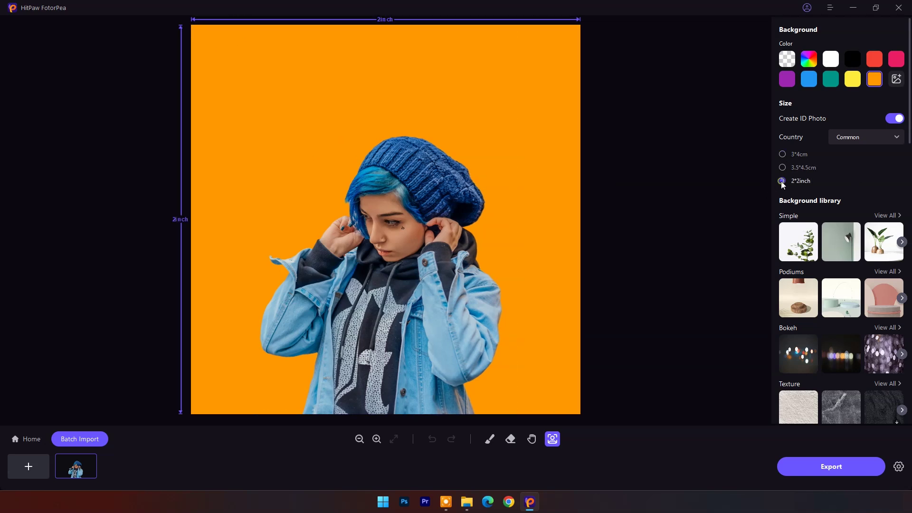
Set the ID photo country to United Kingdom after briefly picking United States
click(894, 138)
click(864, 168)
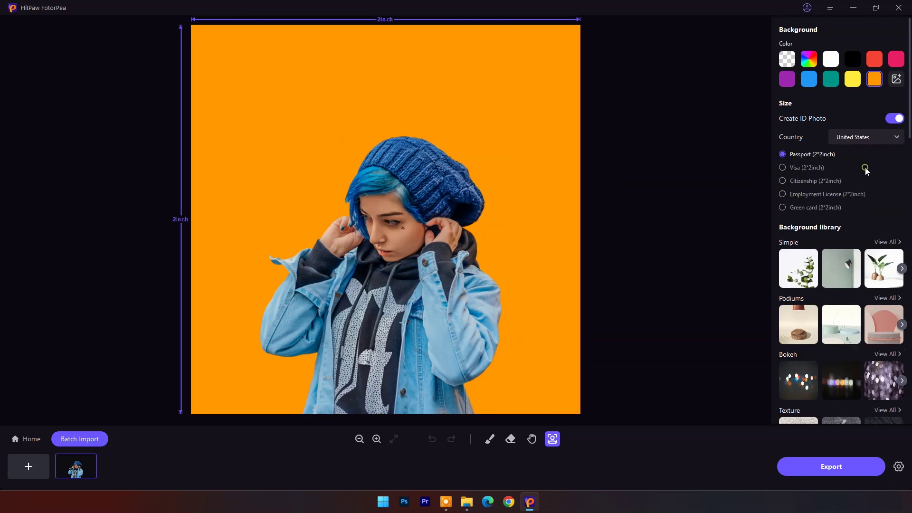
click(880, 136)
click(855, 196)
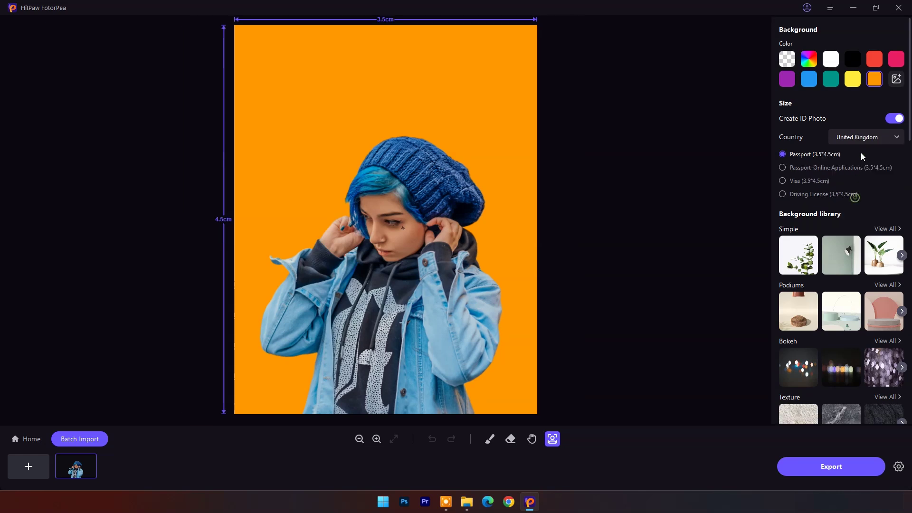
Export the orange passport portrait, view it from its output folder, then close the viewer and File Explorer
click(833, 468)
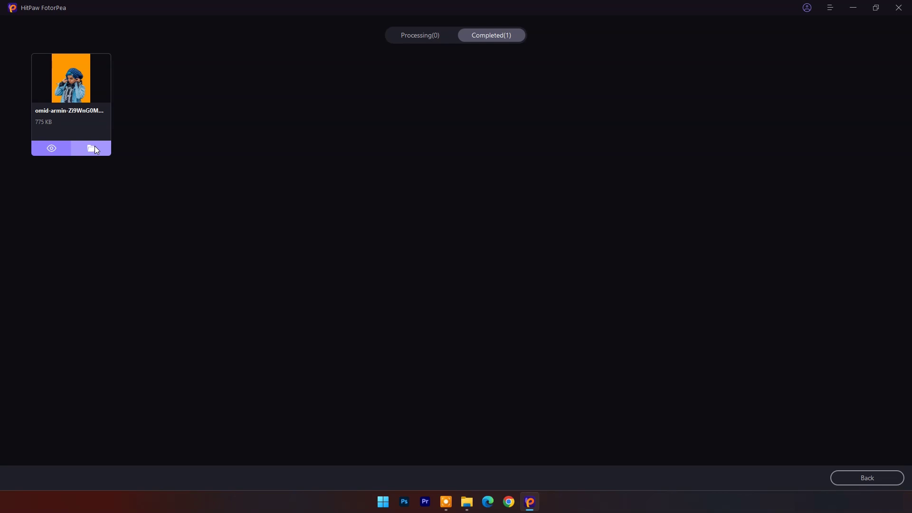
click(94, 148)
double_click(649, 84)
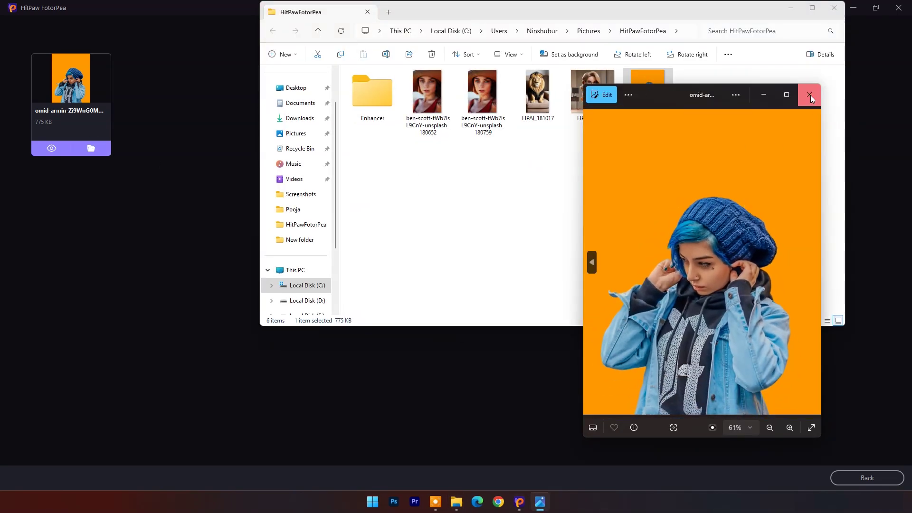
click(810, 96)
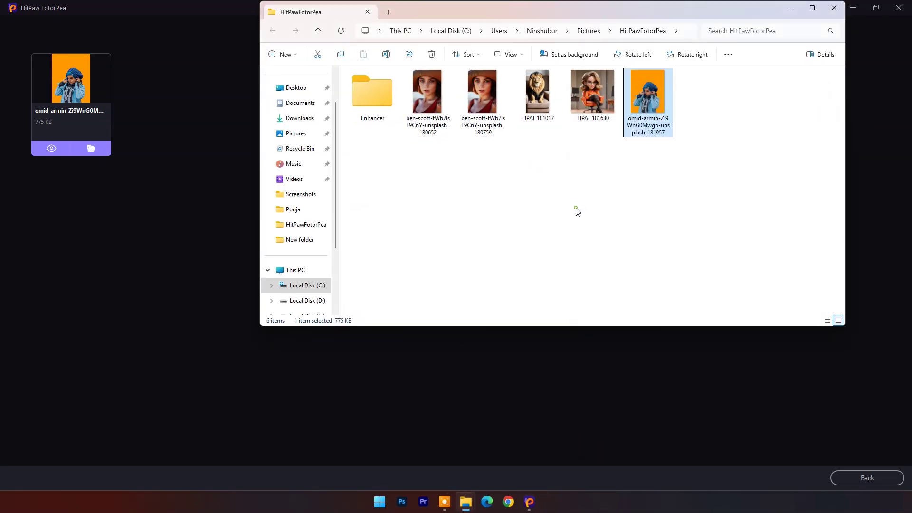
click(791, 14)
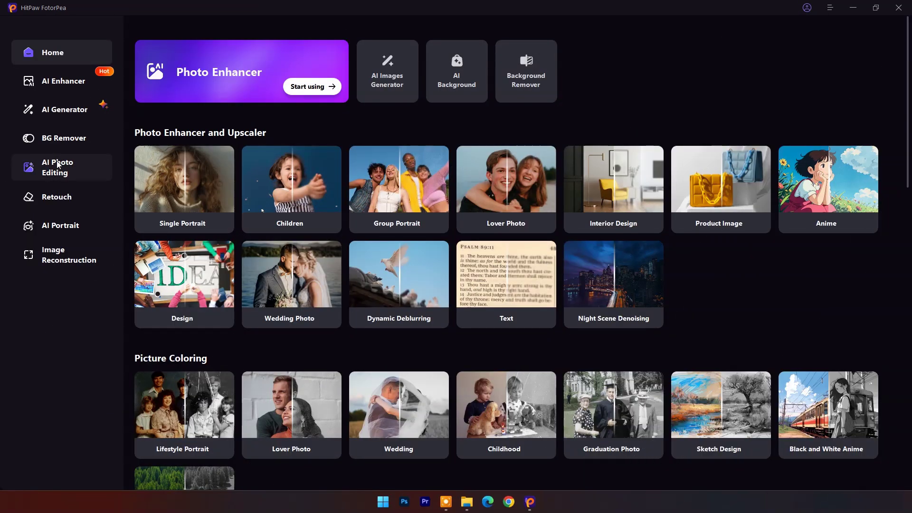
Load the allef-vinicius sunset photo of the woman in a hat into AI Photo Editing
click(57, 163)
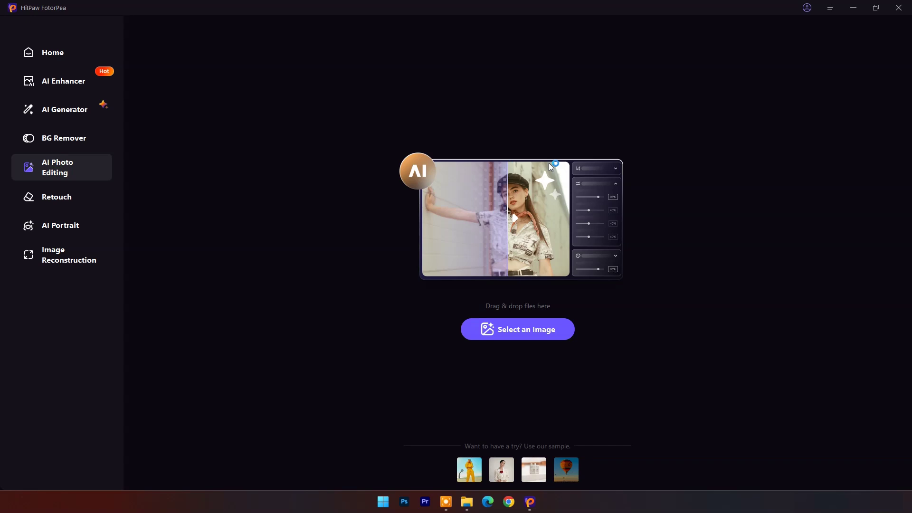
click(506, 336)
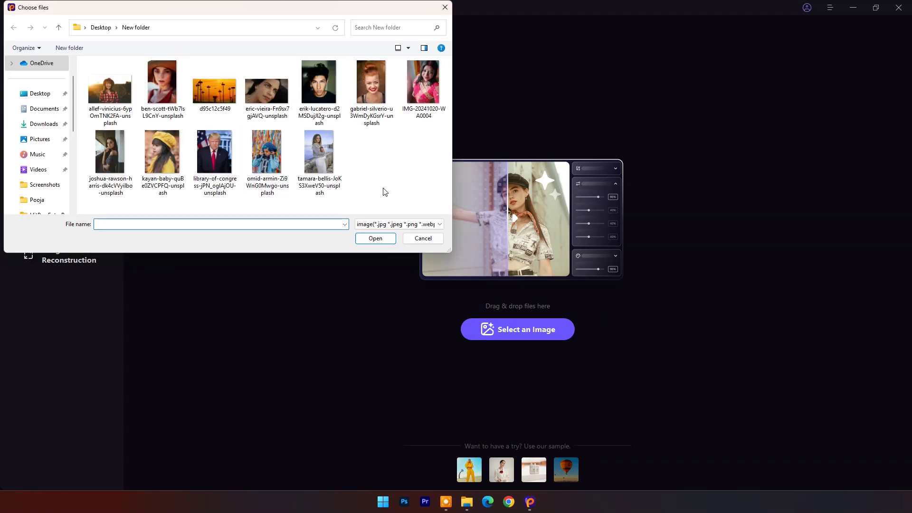
click(377, 239)
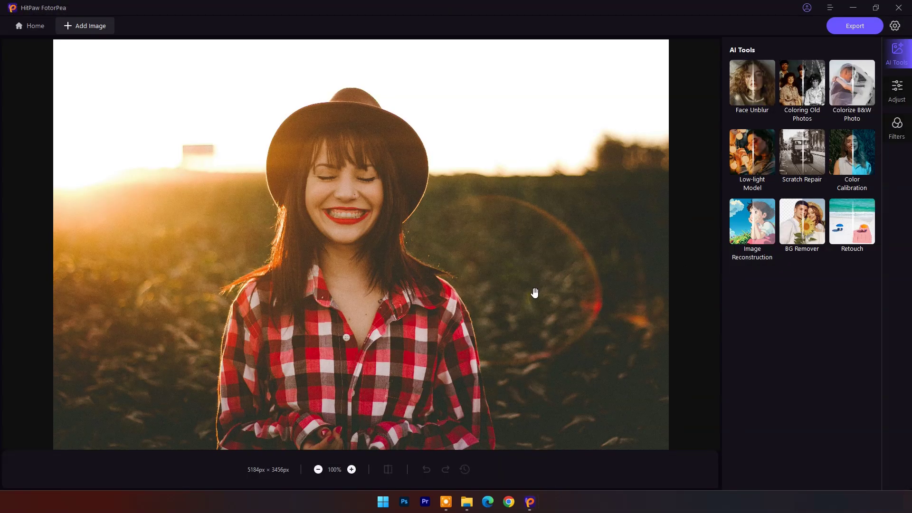
scroll(325, 164, up, 1)
scroll(324, 164, up, 1)
scroll(378, 137, up, 1)
scroll(378, 138, up, 1)
scroll(366, 177, up, 2)
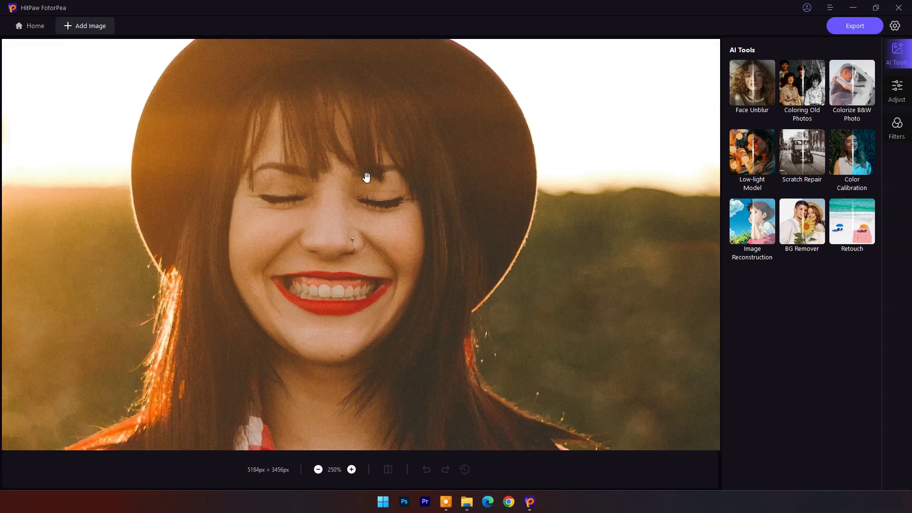
Apply Face Unblur to the woman's face and compare it with the original
click(756, 92)
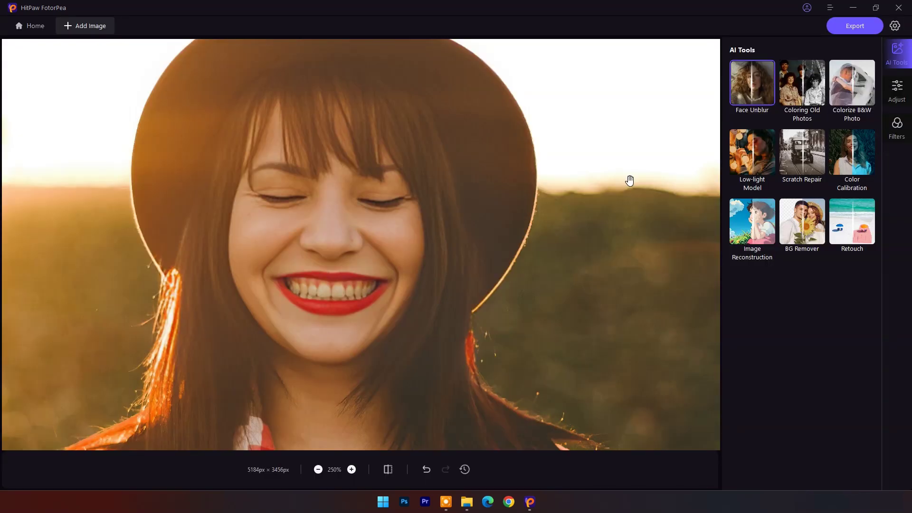
scroll(351, 265, up, 2)
scroll(352, 268, up, 1)
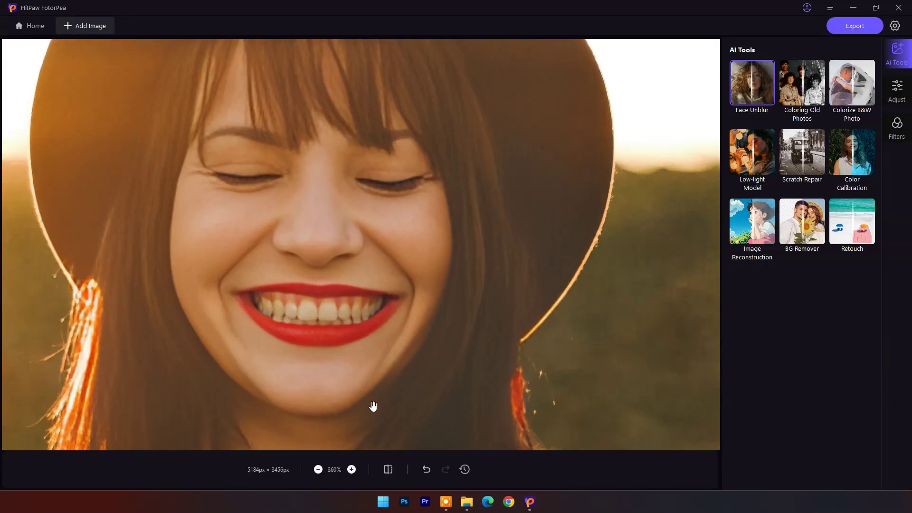
click(388, 469)
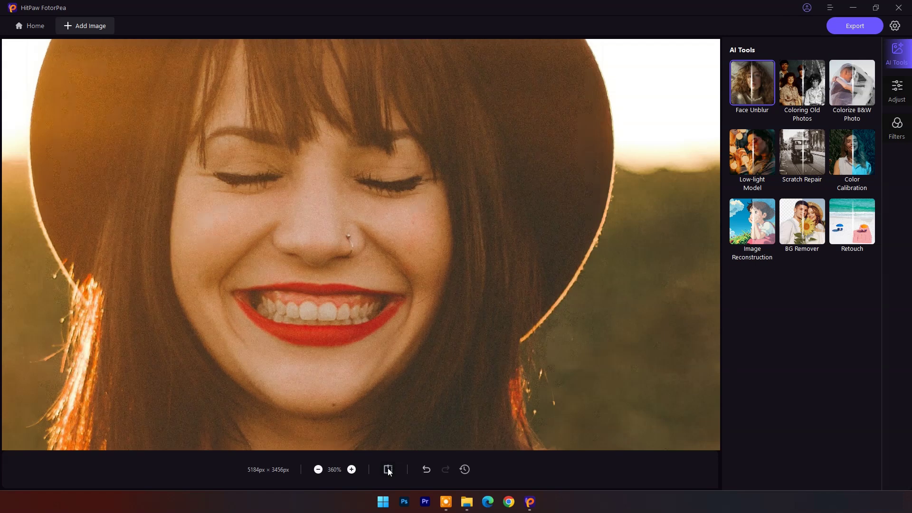
scroll(446, 271, down, 1)
scroll(584, 271, down, 1)
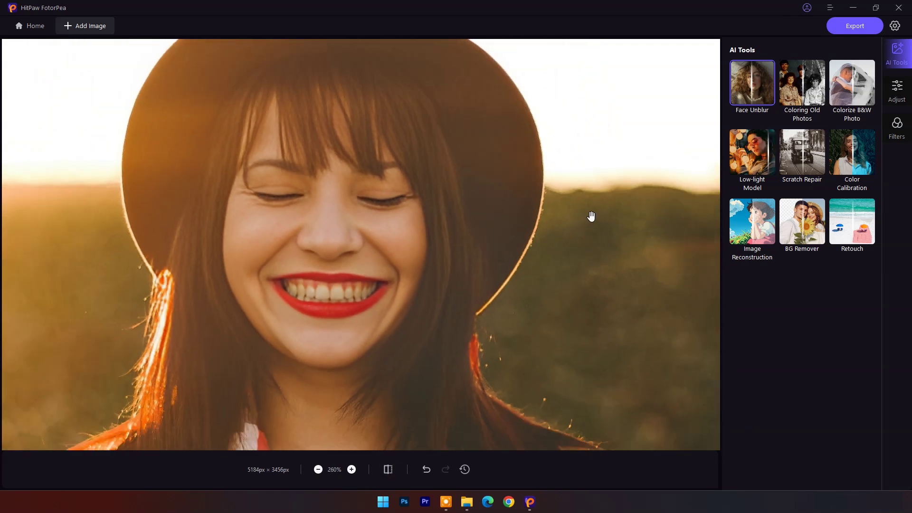
scroll(590, 218, down, 1)
scroll(591, 219, down, 1)
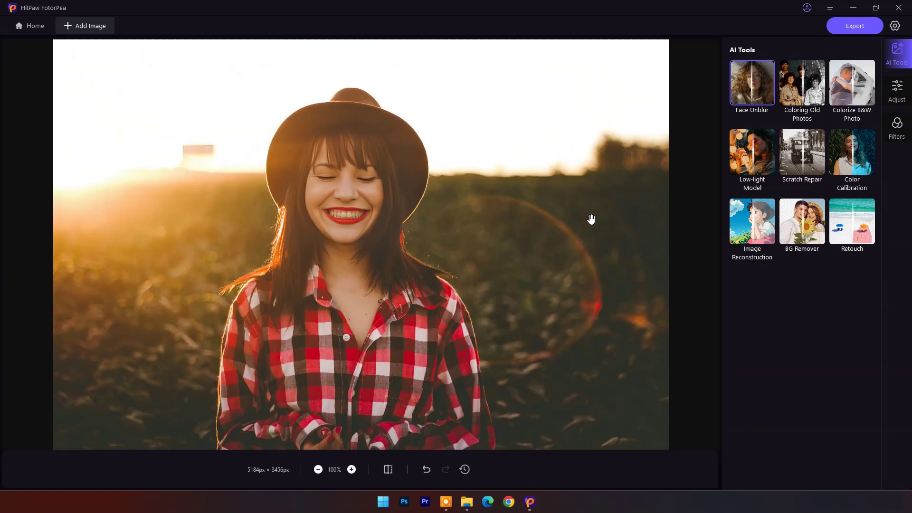
click(805, 225)
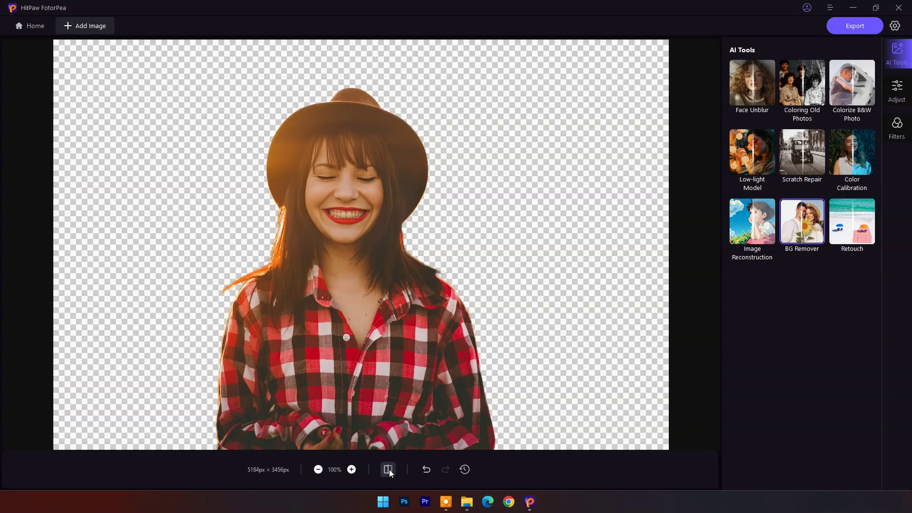
click(388, 469)
click(426, 469)
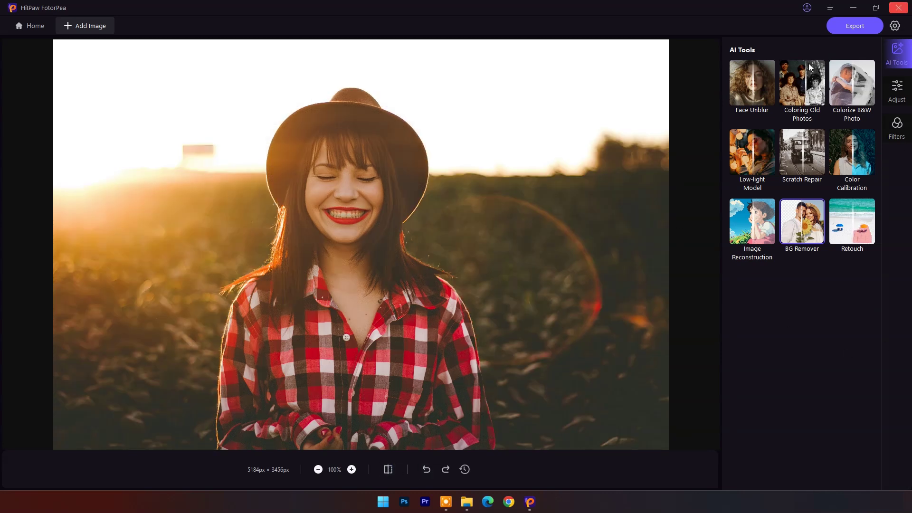
Set Basic Adjust sharpening to 17% after glancing at the crop and rotate options
click(898, 91)
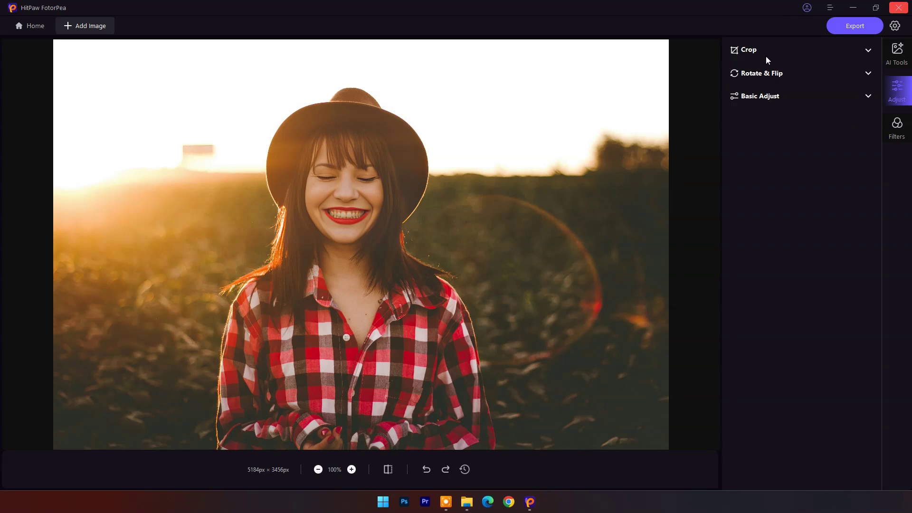
click(866, 51)
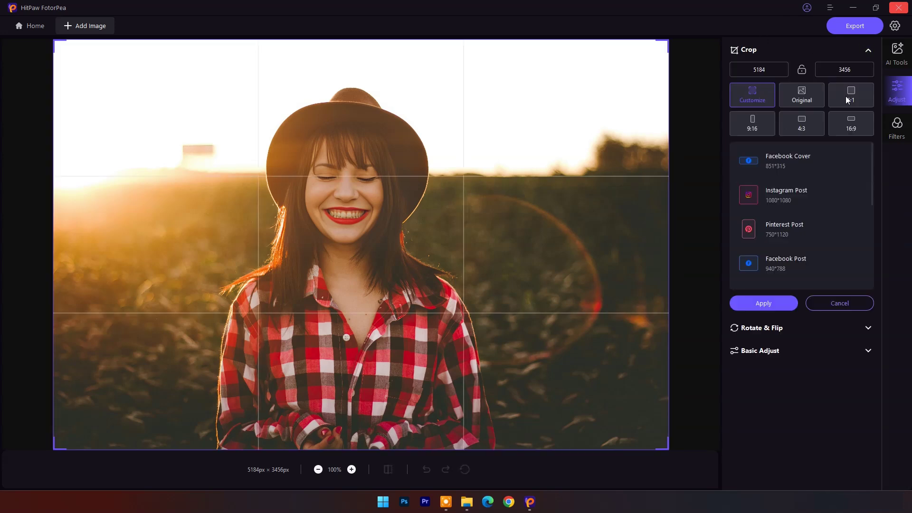
click(851, 48)
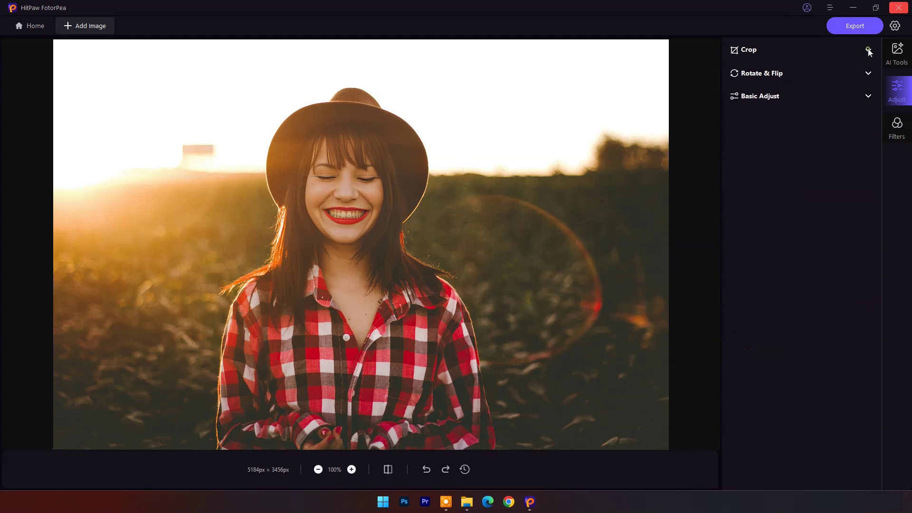
click(868, 73)
click(868, 96)
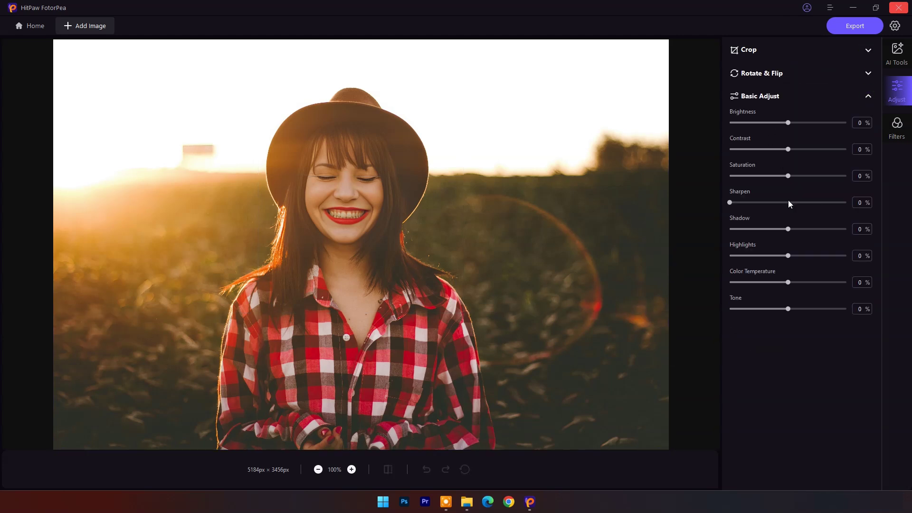
drag(739, 201, 837, 202)
drag(751, 203, 750, 203)
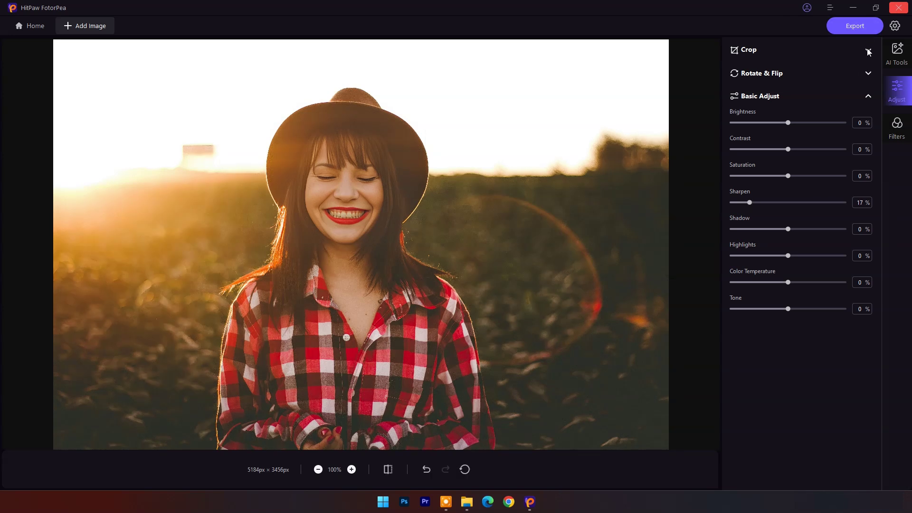
click(866, 98)
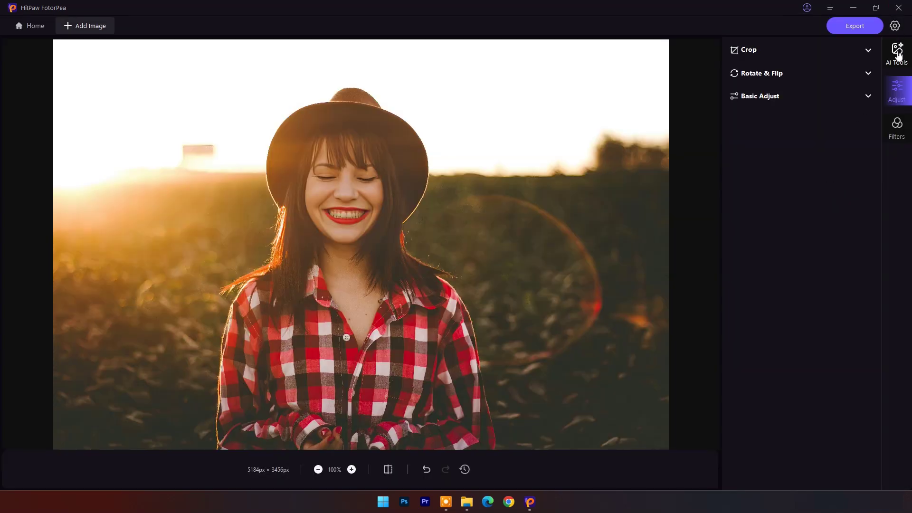
Preview the Neon Retro, Night Fever, Vintage Camera and weakened Sand Dune filters, cancelling each
click(898, 127)
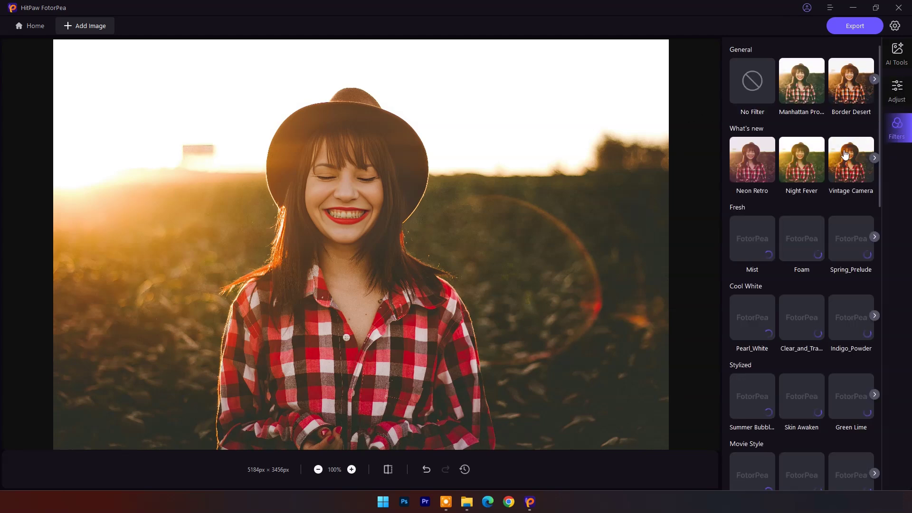
click(752, 169)
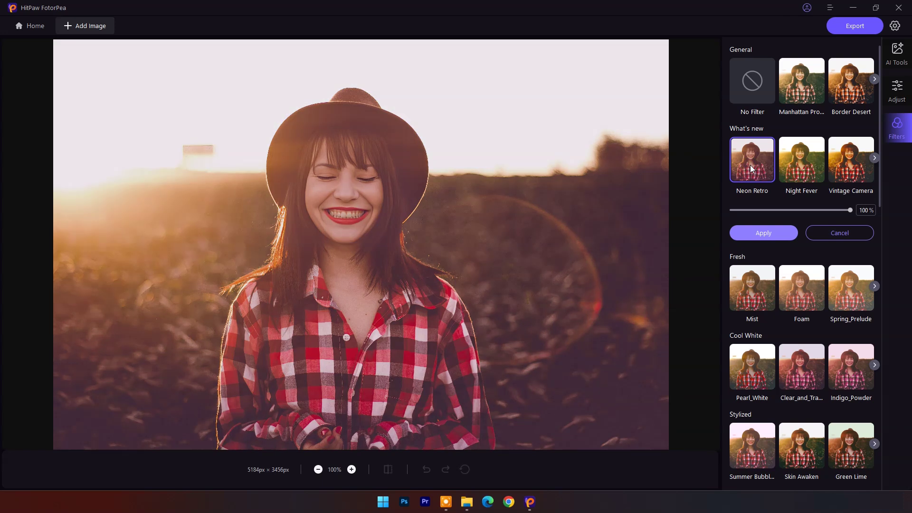
click(802, 164)
click(851, 164)
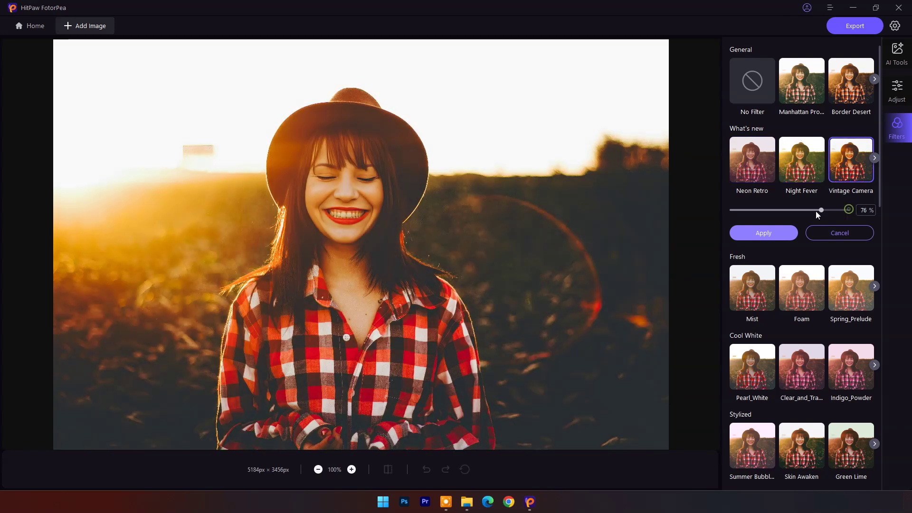
click(838, 232)
scroll(828, 235, down, 1)
scroll(853, 169, down, 3)
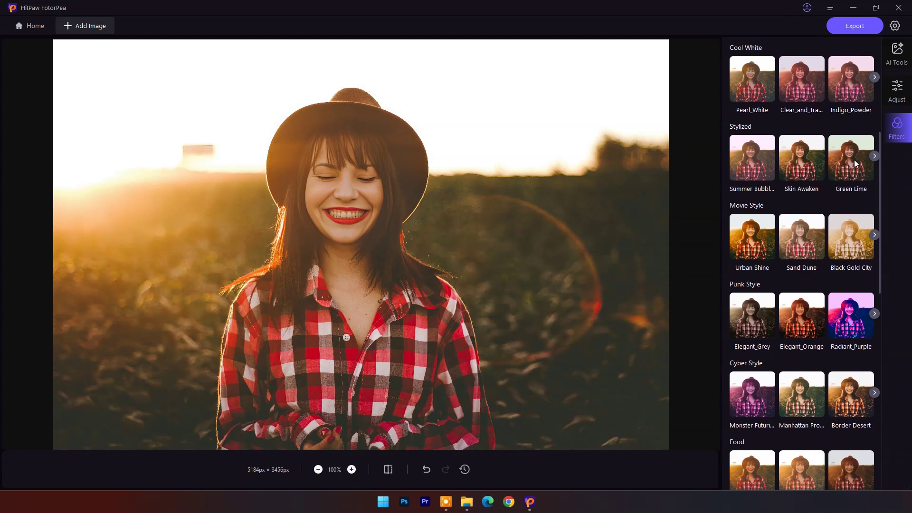
click(803, 236)
click(815, 286)
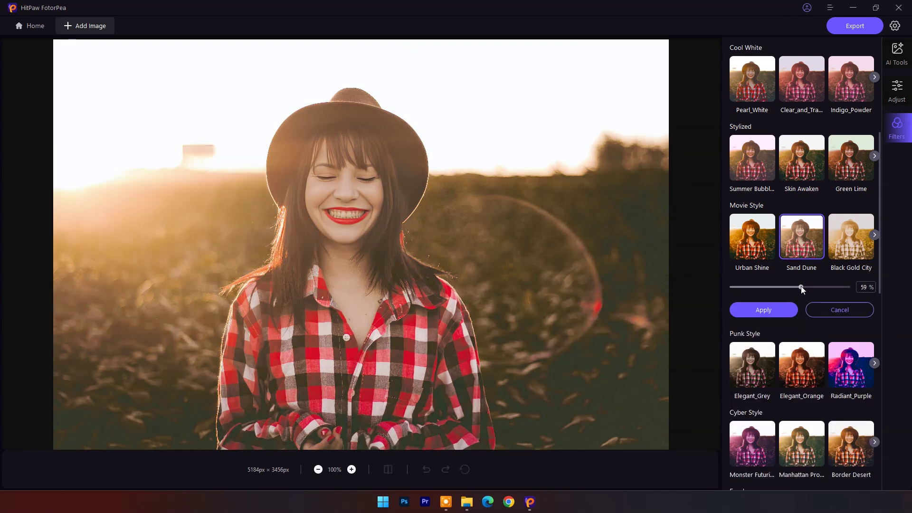
click(839, 309)
scroll(826, 314, down, 5)
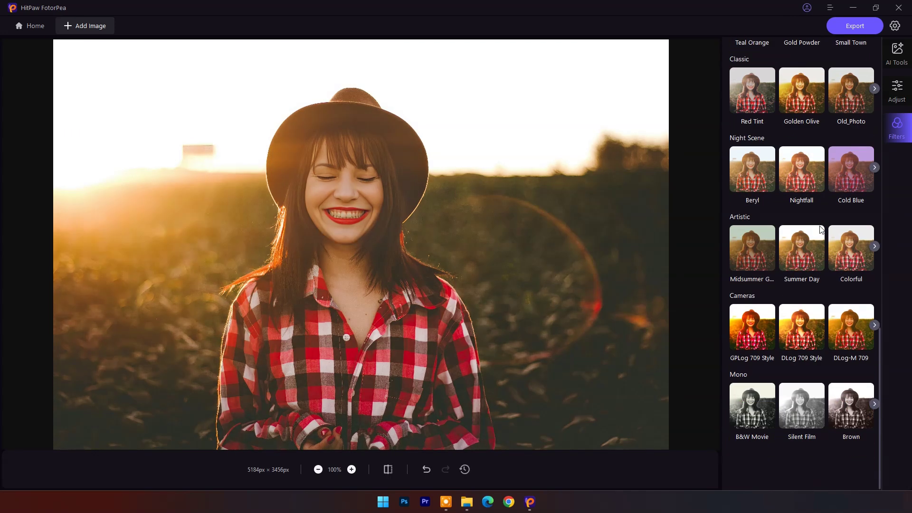
Preview B&W Movie, Brown mono, Summer Day and toned-down Radiant_Purple, then cancel
click(749, 403)
click(852, 403)
click(809, 250)
scroll(846, 249, up, 2)
scroll(848, 235, up, 4)
scroll(849, 221, down, 2)
scroll(851, 214, up, 2)
click(855, 208)
drag(839, 250, 779, 255)
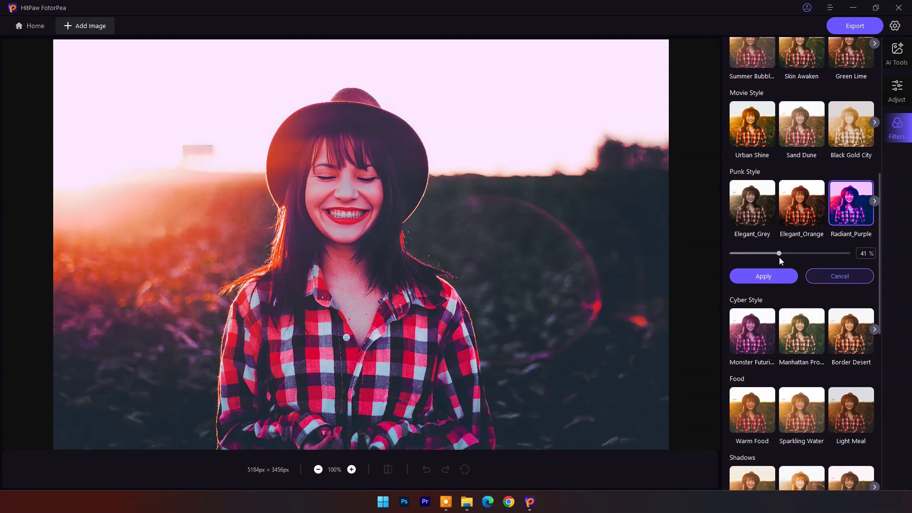
click(841, 278)
scroll(846, 171, down, 10)
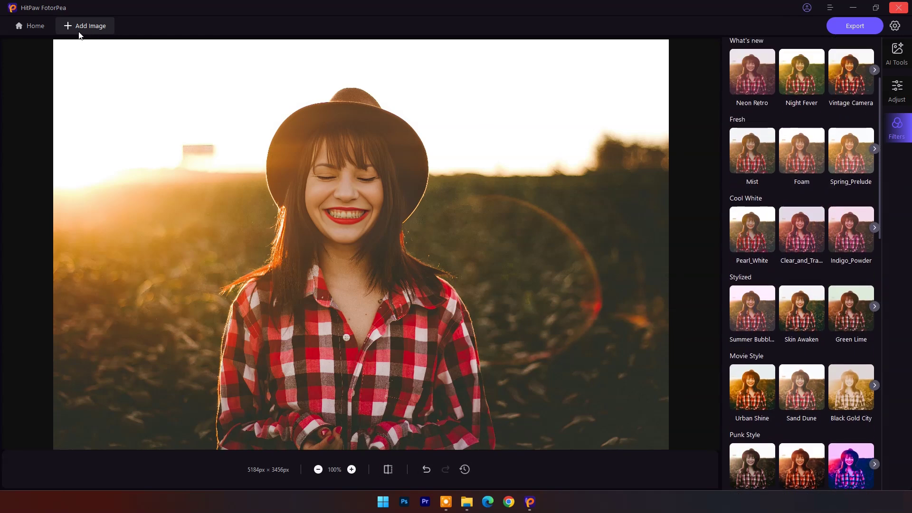
Abandon the filter edit, open Retouch, and select the d95c12c5f49 storks photo
click(30, 26)
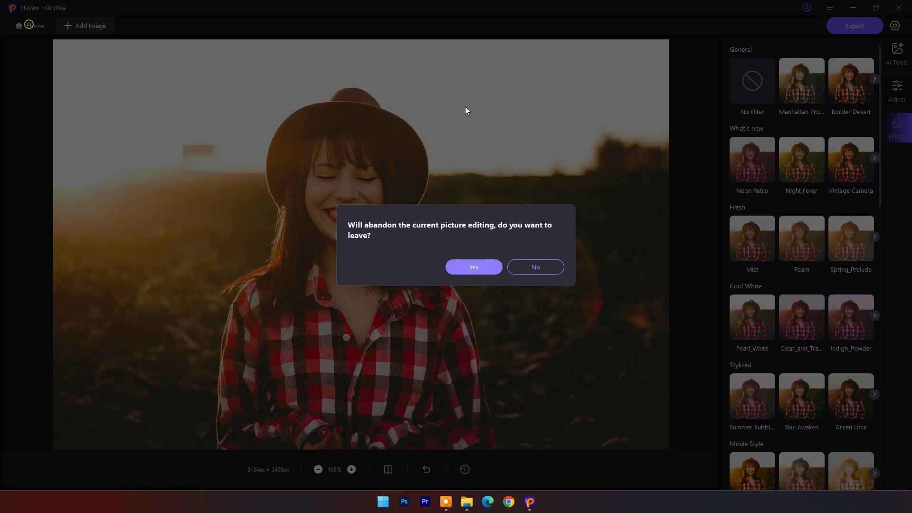
click(473, 268)
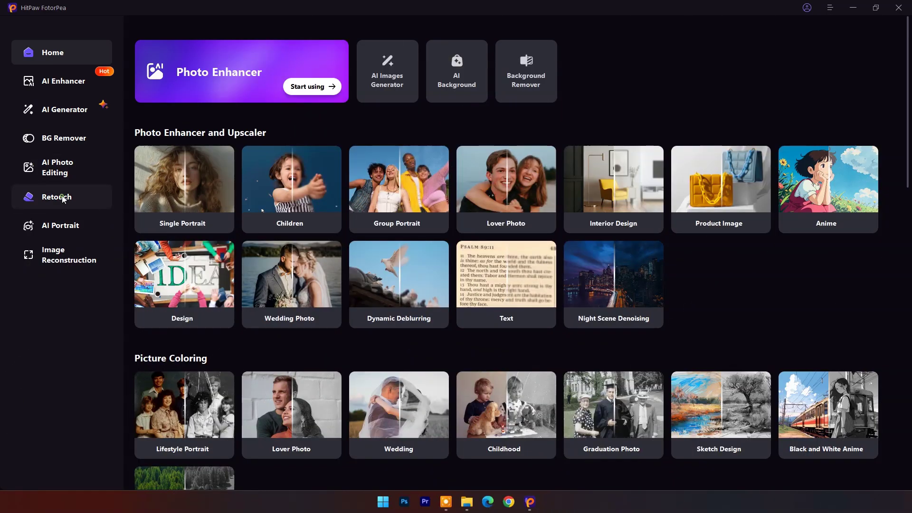
click(59, 197)
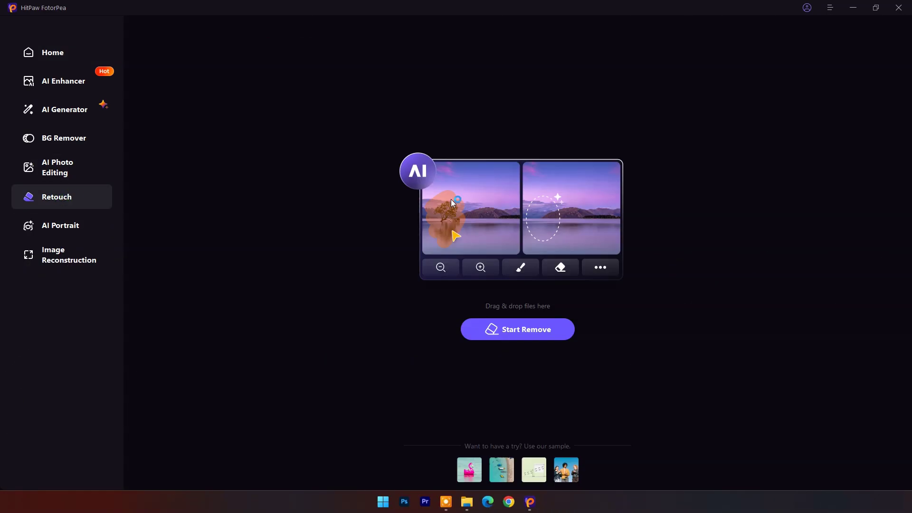
click(545, 210)
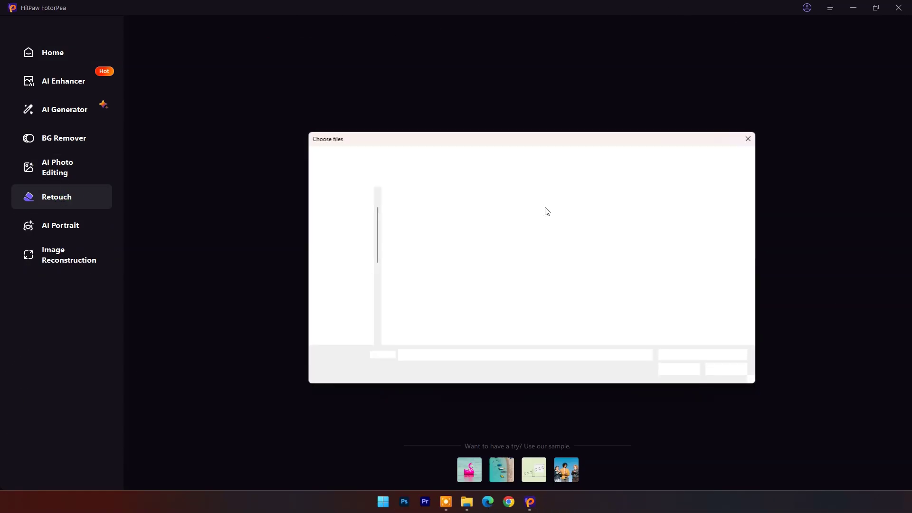
click(526, 223)
Import the storks photo, box-select and remove the flying bird, then compare with the original
click(679, 369)
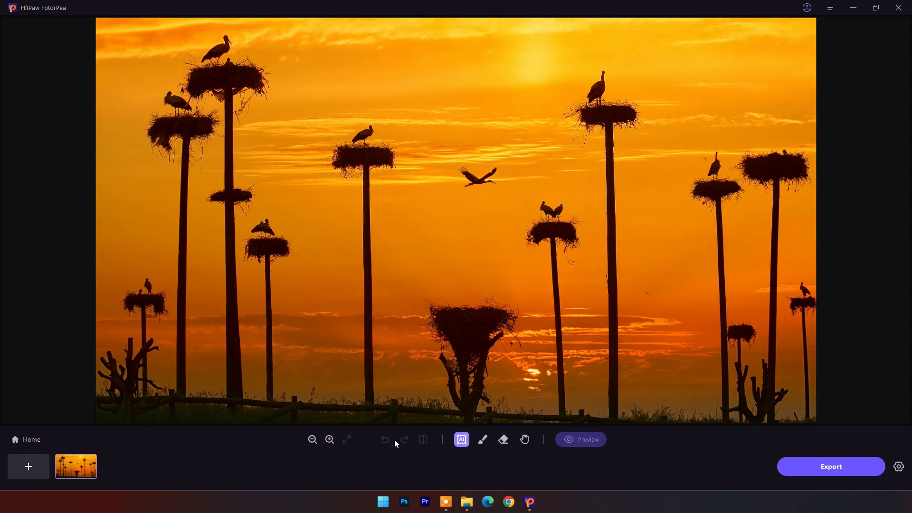
click(460, 441)
drag(456, 164, 500, 192)
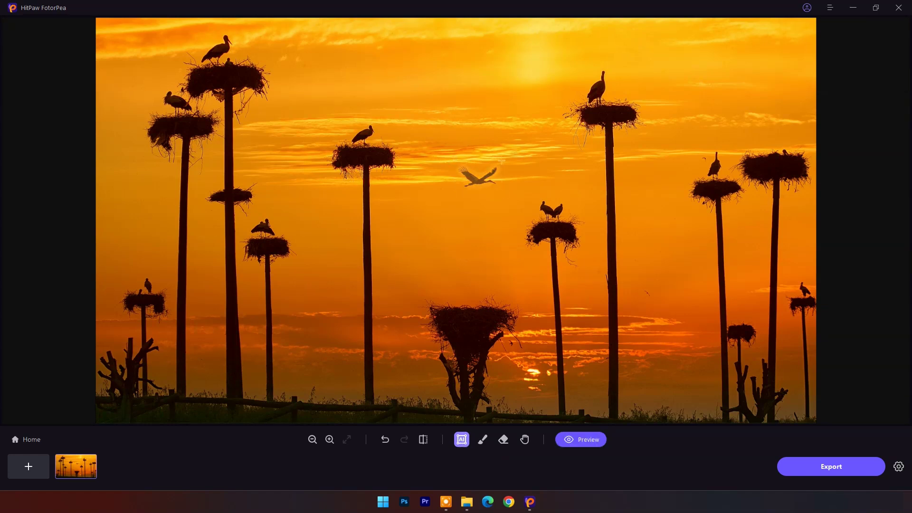
scroll(501, 161, up, 2)
scroll(501, 161, up, 1)
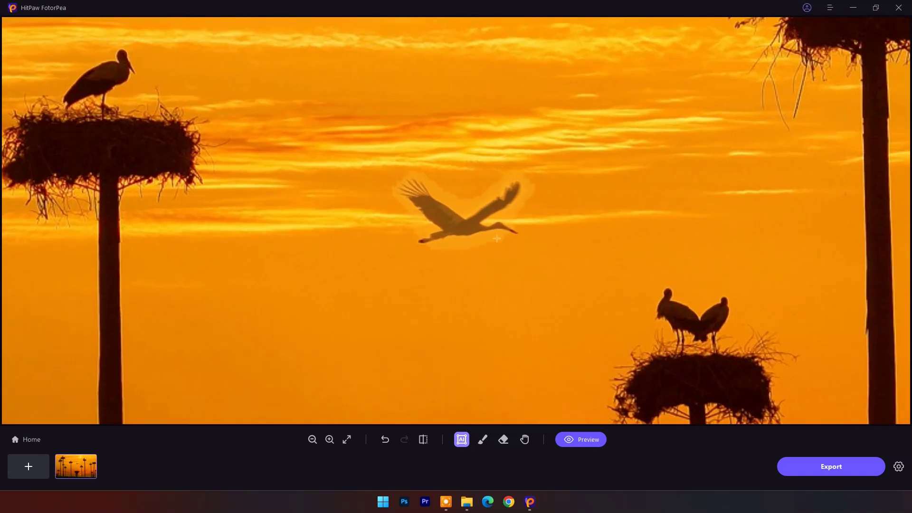
click(583, 439)
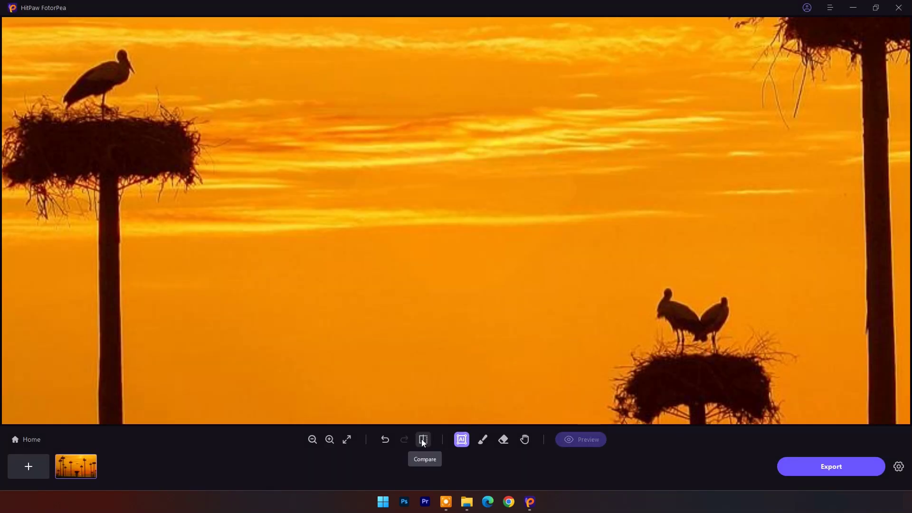
click(420, 441)
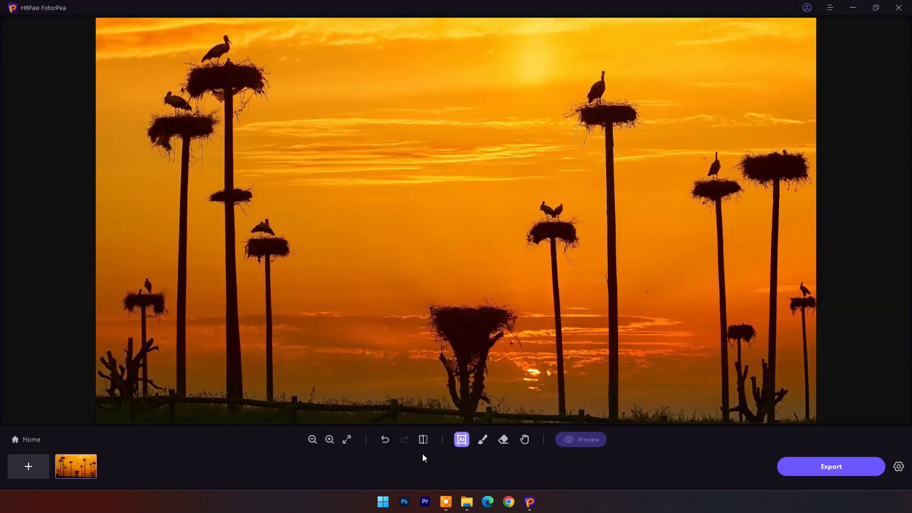
Compare the retouched result, then brush out the small bird beside the central nest
click(425, 441)
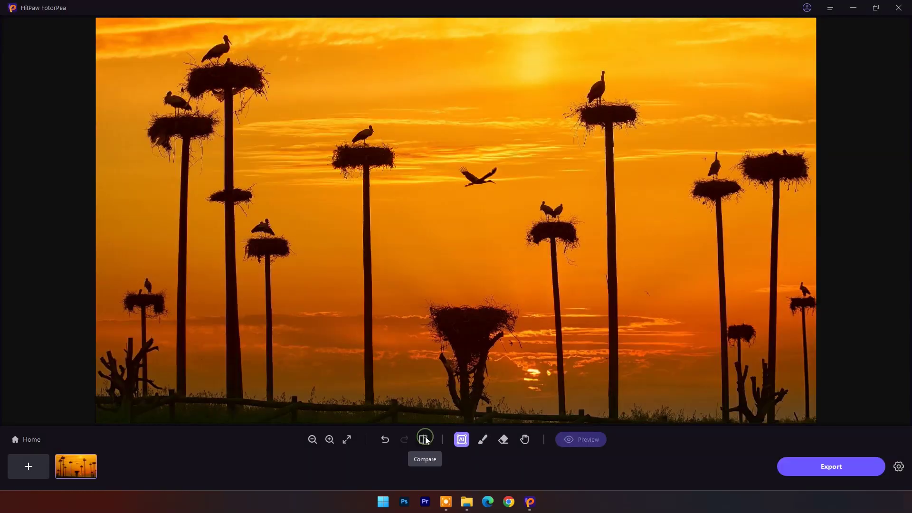
scroll(507, 330, up, 2)
scroll(508, 330, up, 1)
scroll(508, 330, up, 1)
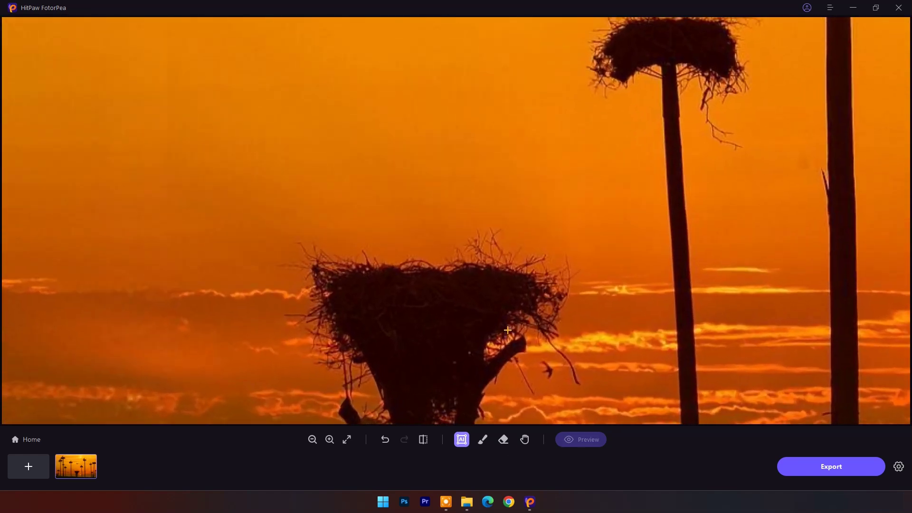
click(483, 440)
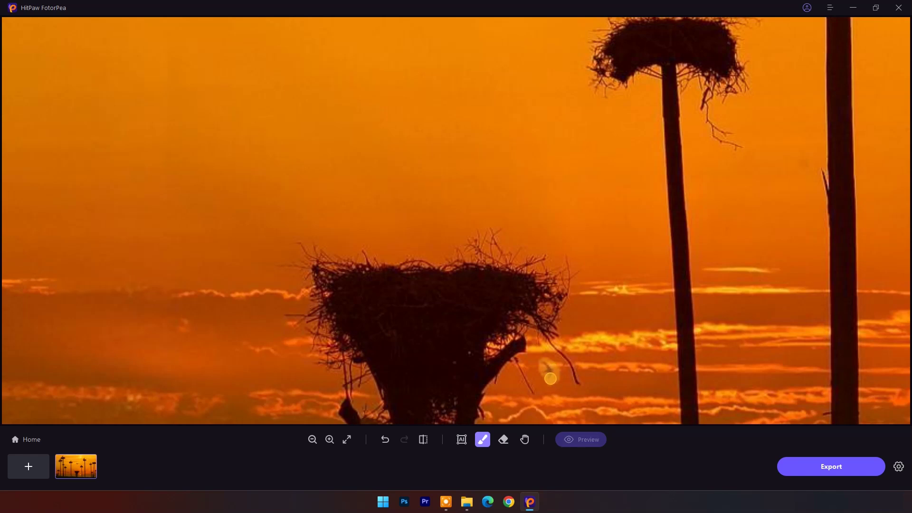
click(578, 440)
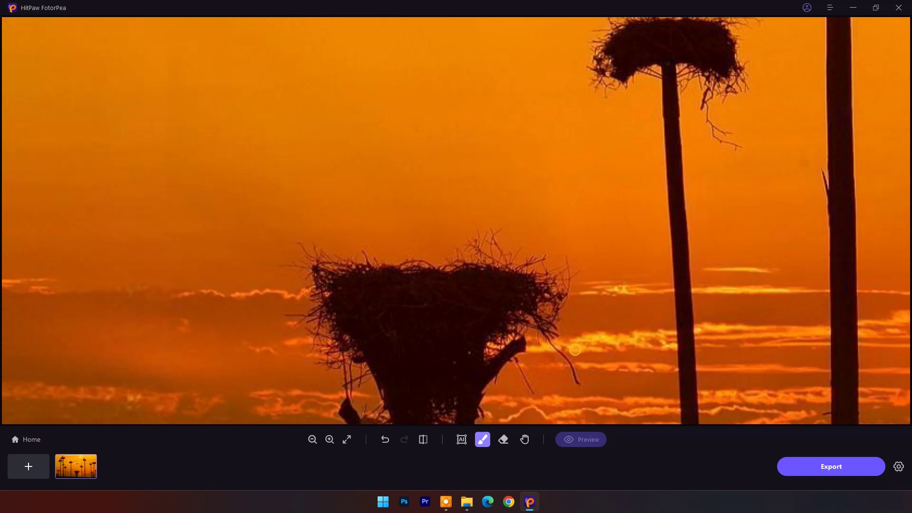
scroll(543, 317, down, 3)
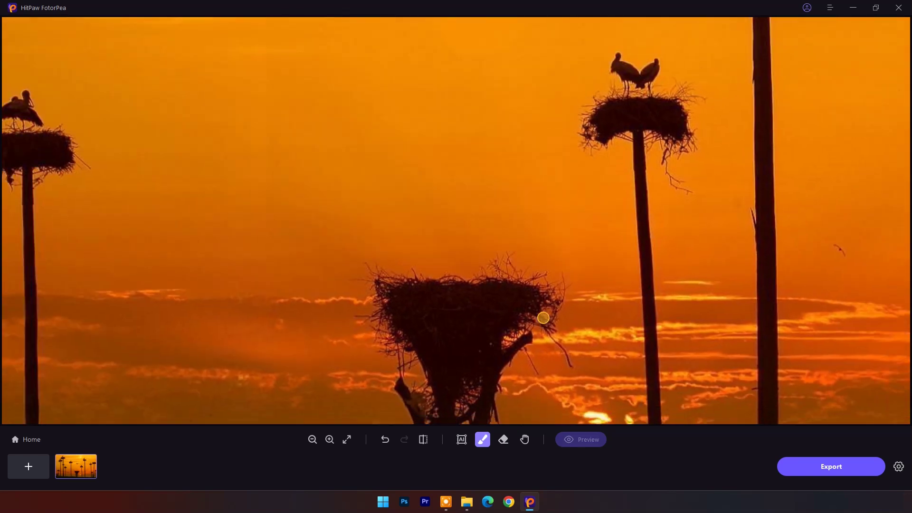
scroll(542, 320, down, 3)
scroll(542, 325, up, 1)
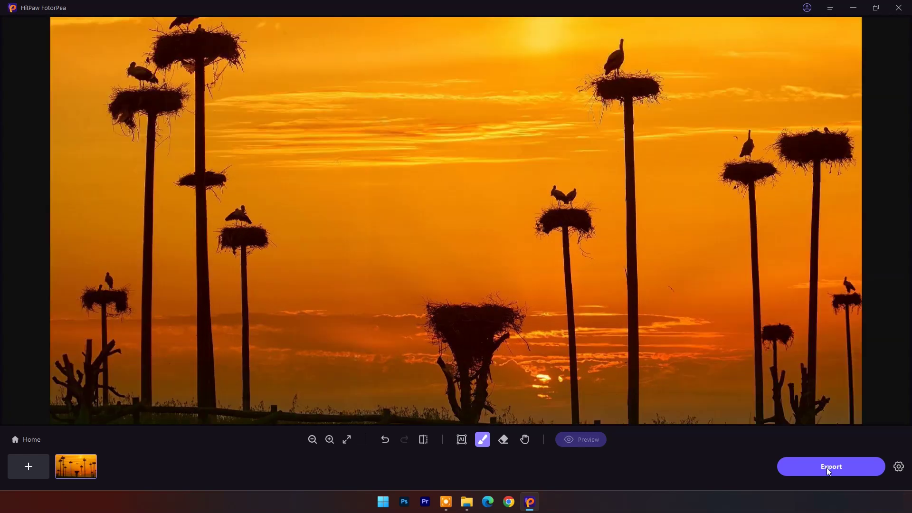
scroll(602, 308, down, 2)
scroll(606, 191, up, 2)
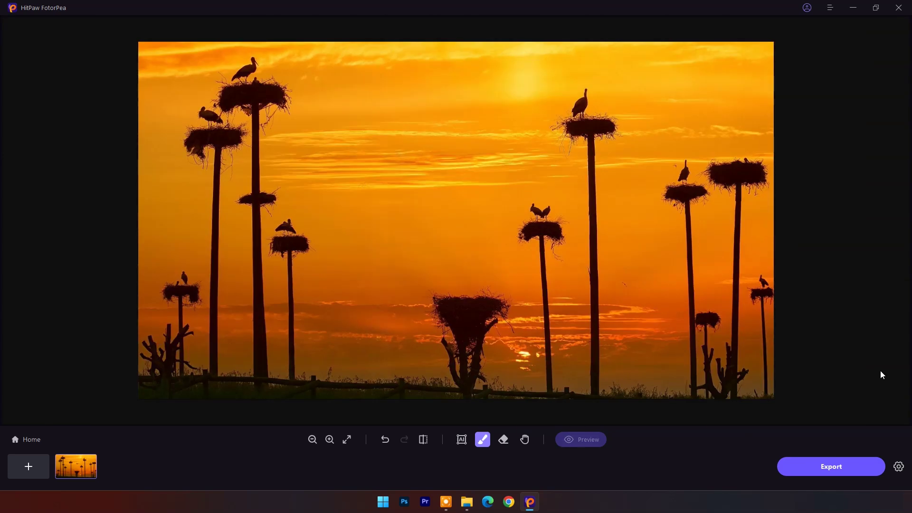
Discard the retouched photo and open the AI Portrait template gallery
click(31, 440)
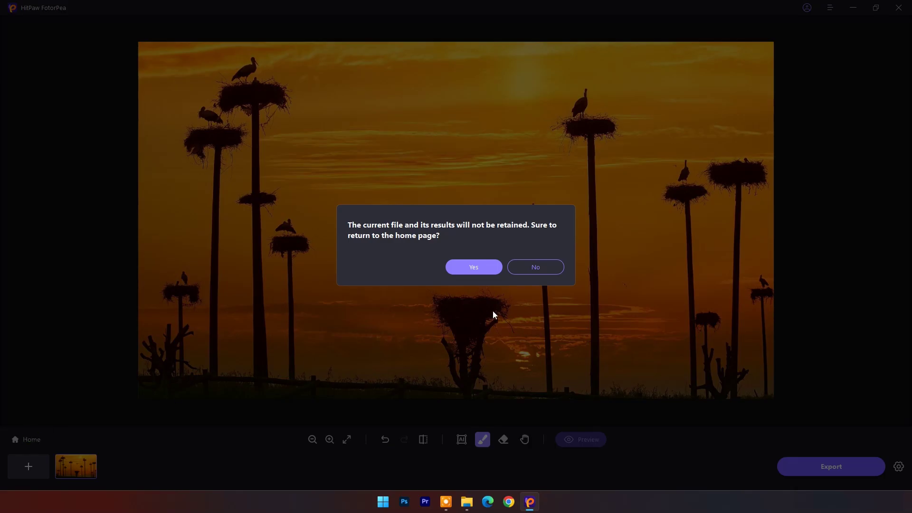
click(474, 268)
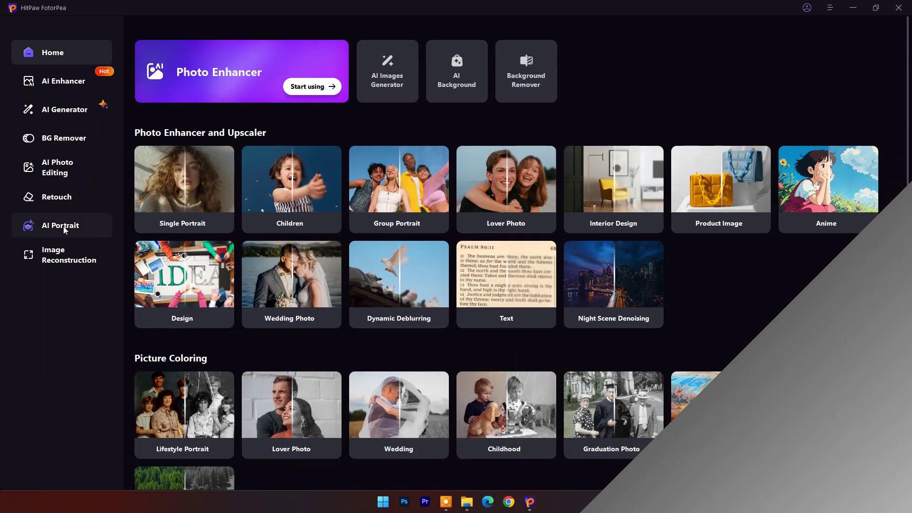
click(63, 225)
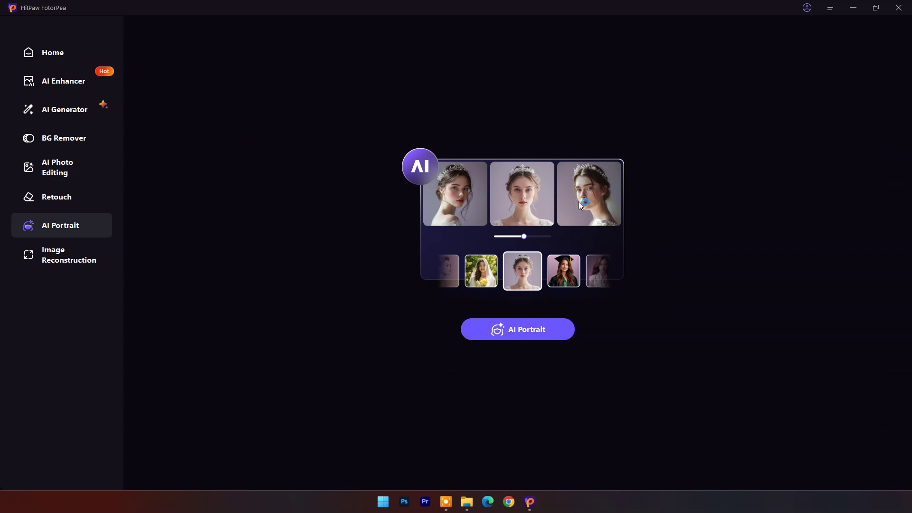
click(523, 329)
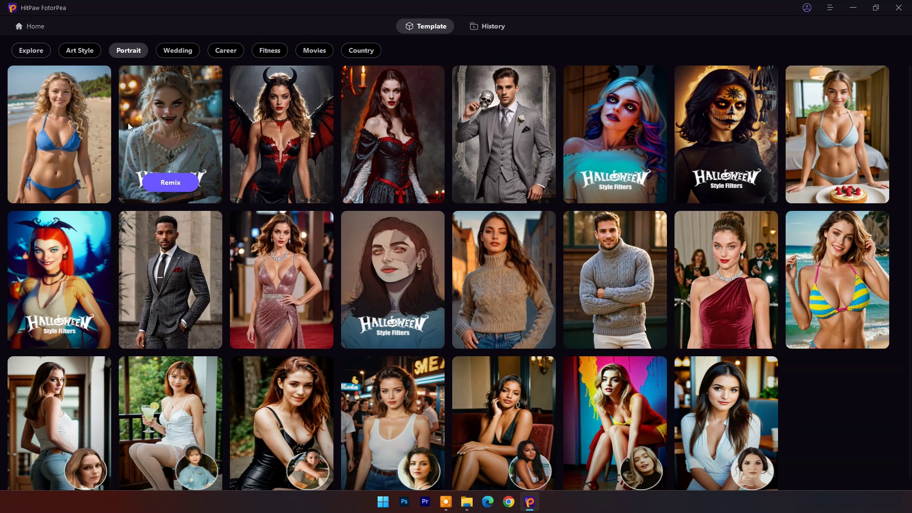
Browse the Art Style, Portrait, Wedding, Career, Fitness and Movies templates, ending on Country
click(80, 50)
click(125, 51)
click(178, 50)
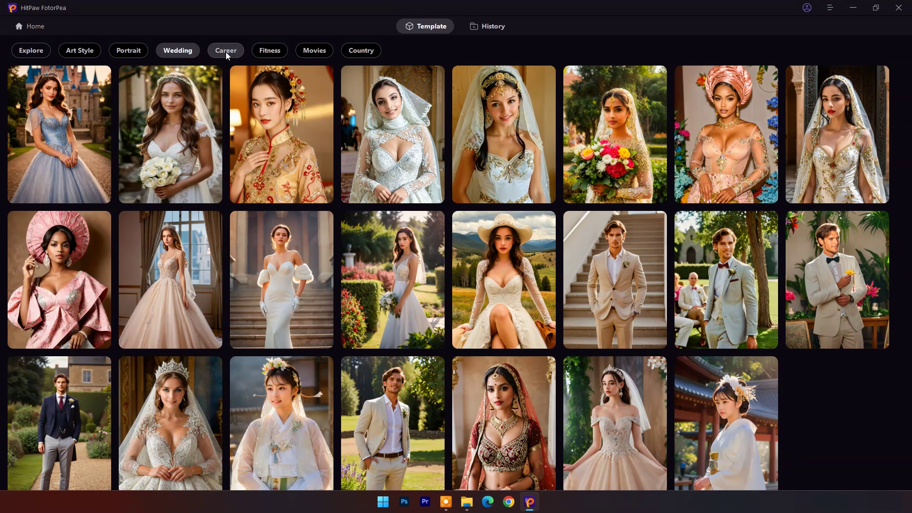
click(226, 50)
click(270, 51)
click(314, 50)
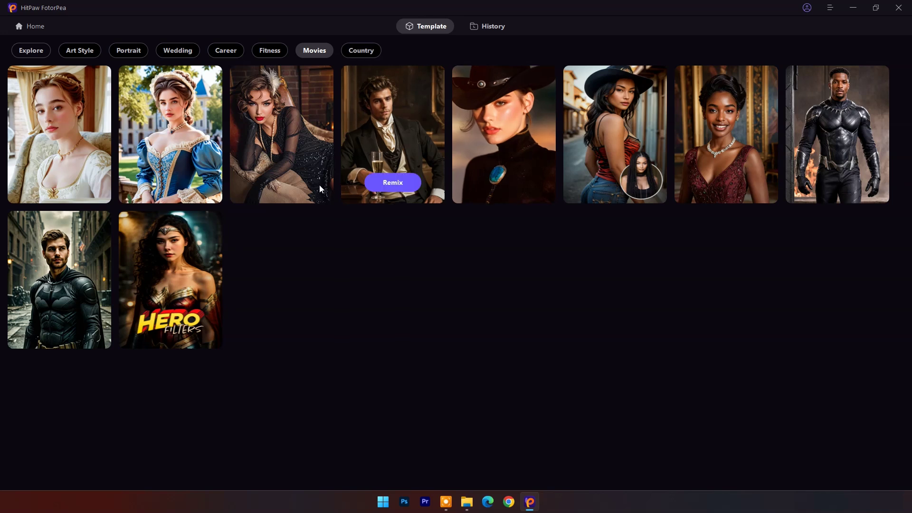
click(355, 51)
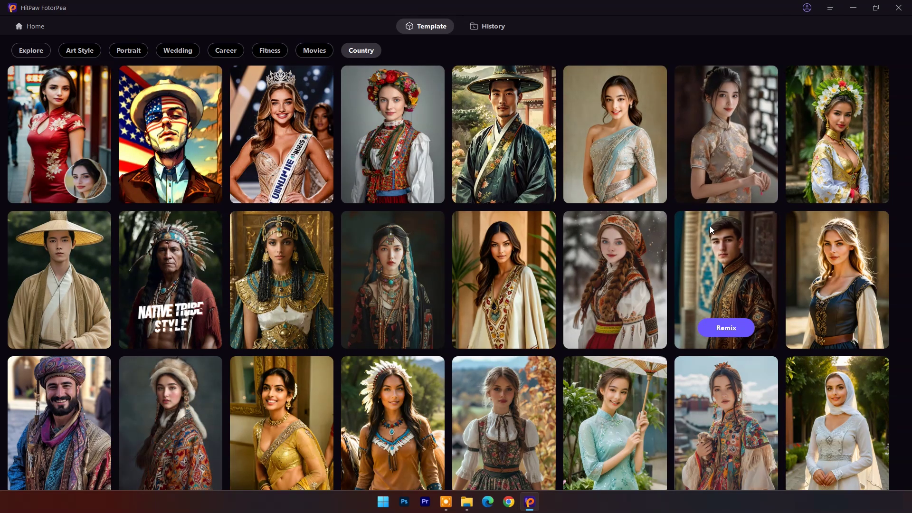
scroll(354, 267, down, 1)
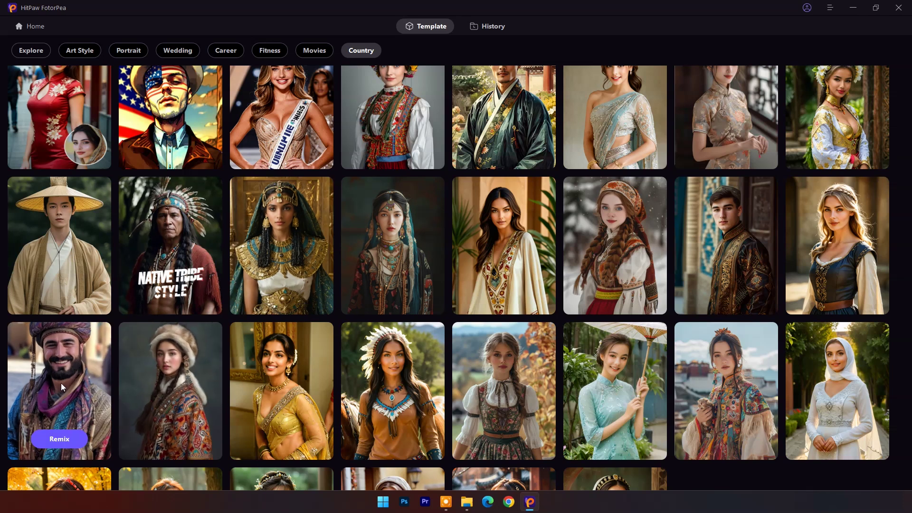
Generate a turbaned-costume remix from the Library of Congress portrait photo
mouse_move(170, 390)
click(171, 438)
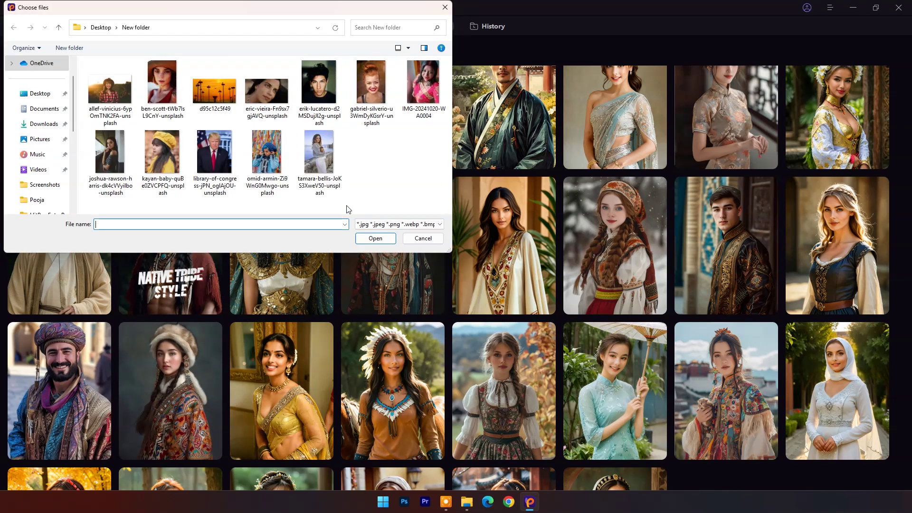
mouse_move(251, 16)
mouse_down()
mouse_move(289, 50)
mouse_move(418, 59)
mouse_up()
click(377, 188)
click(540, 281)
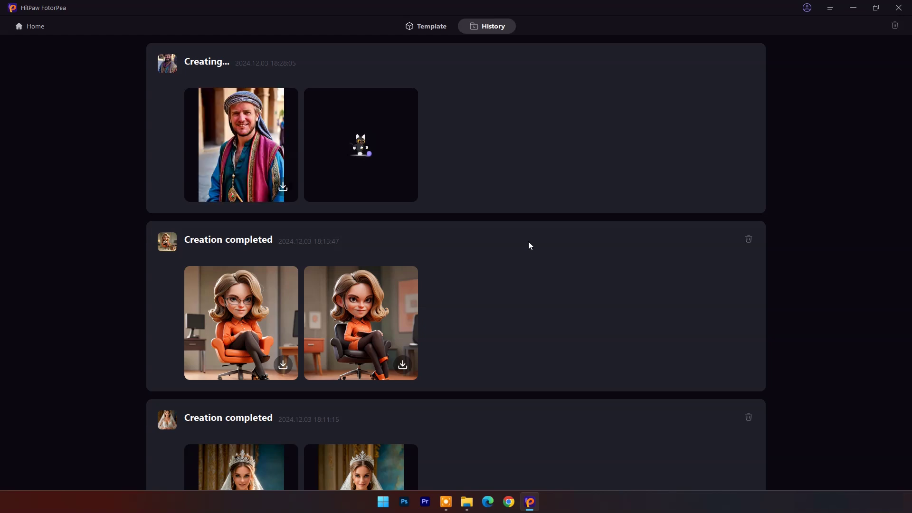
Compare the first costume remix with the original portrait in Photos
click(242, 146)
mouse_move(467, 502)
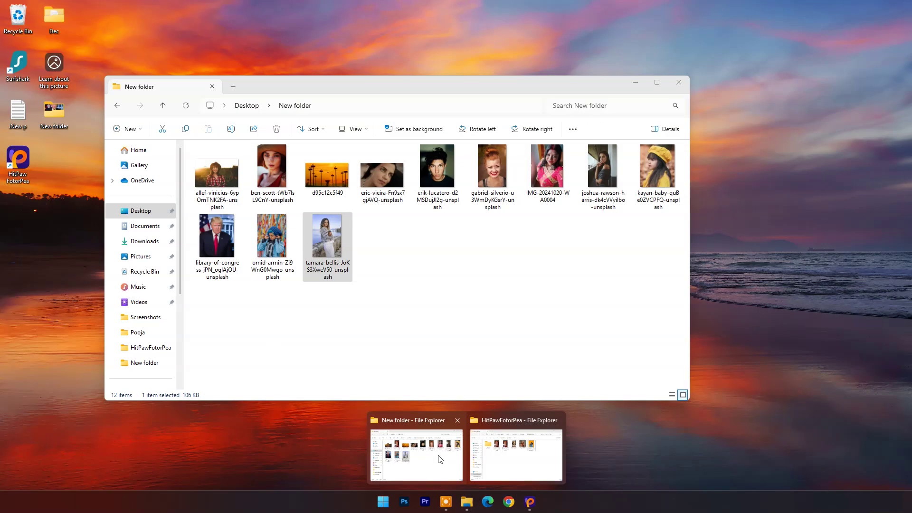
click(416, 456)
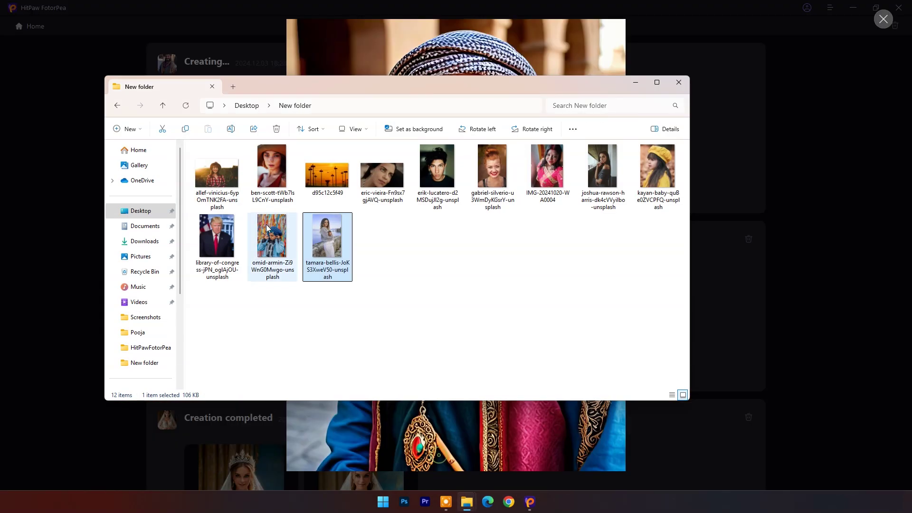
key(Left)
key(Left)
key(Return)
click(625, 80)
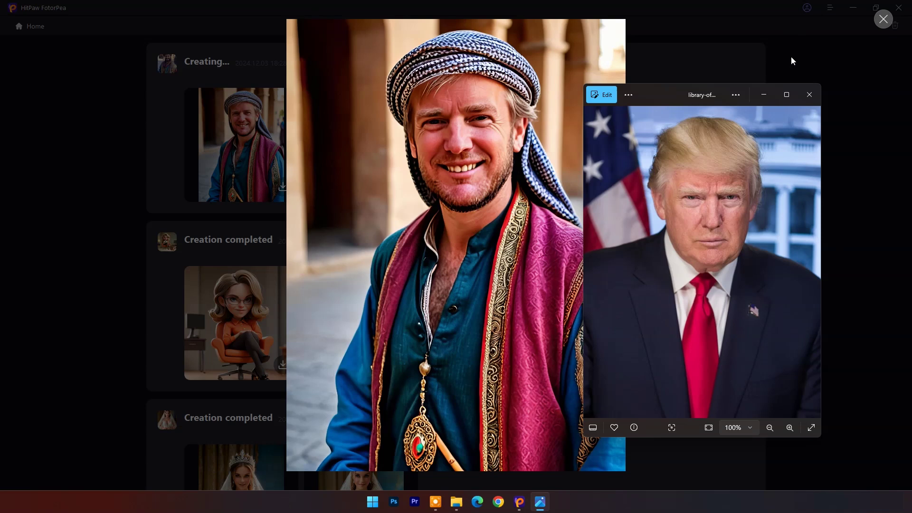
click(882, 21)
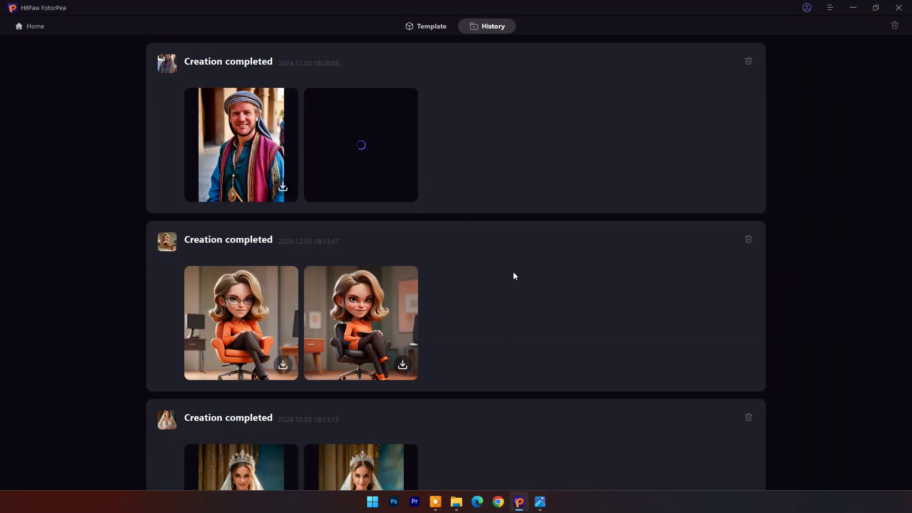
Compare the second costume remix with the original, then close both windows
click(365, 140)
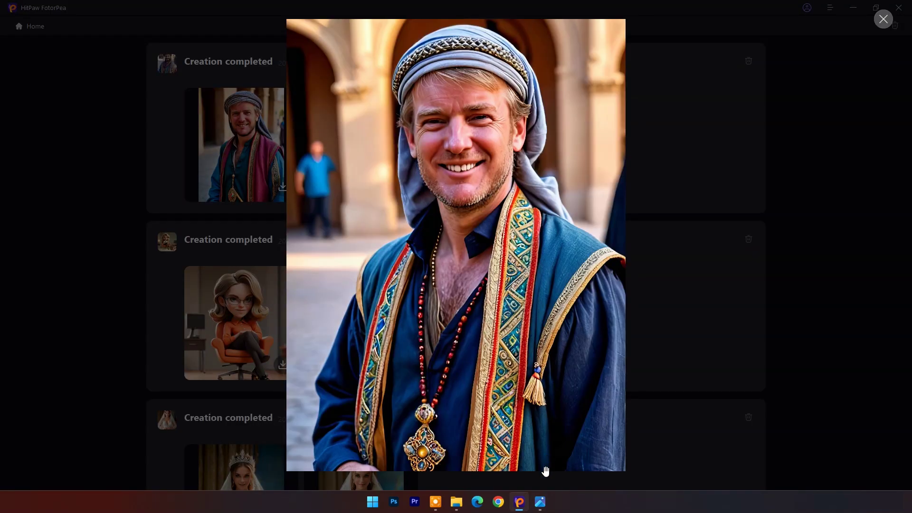
click(541, 503)
scroll(691, 203, down, 1)
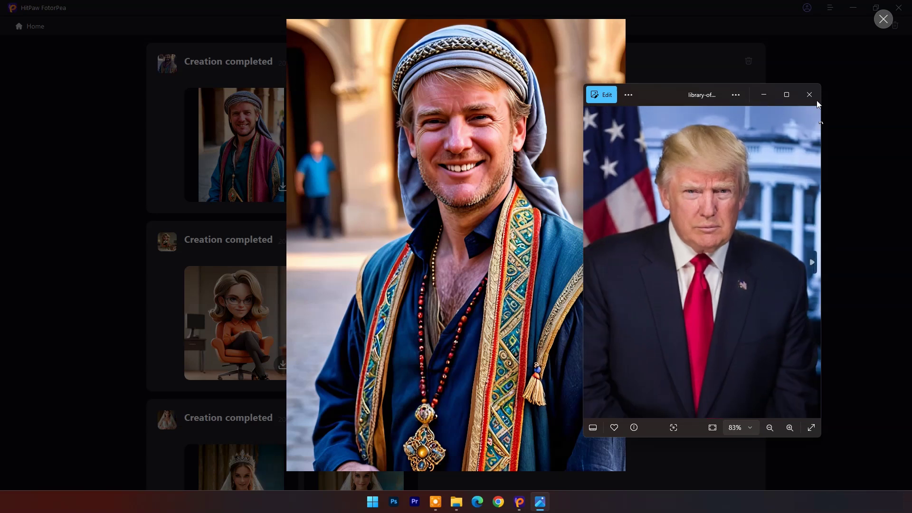
click(809, 94)
click(883, 19)
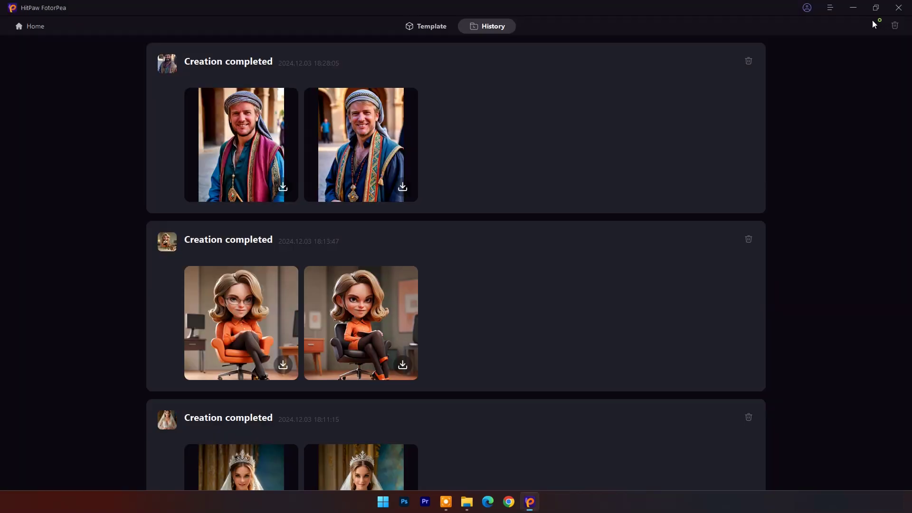
Remix the white-headscarf Country template with the tamara-bellis coffee photo
click(438, 26)
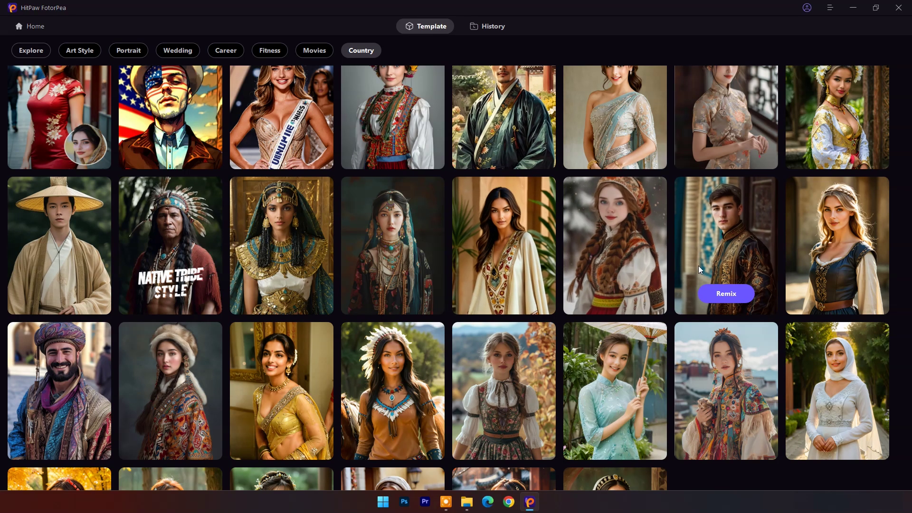
scroll(442, 183, down, 2)
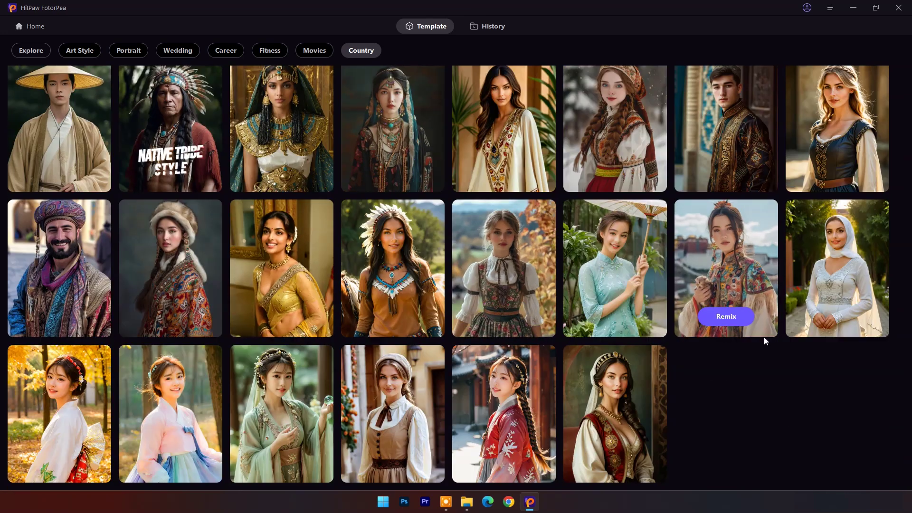
scroll(763, 341, up, 2)
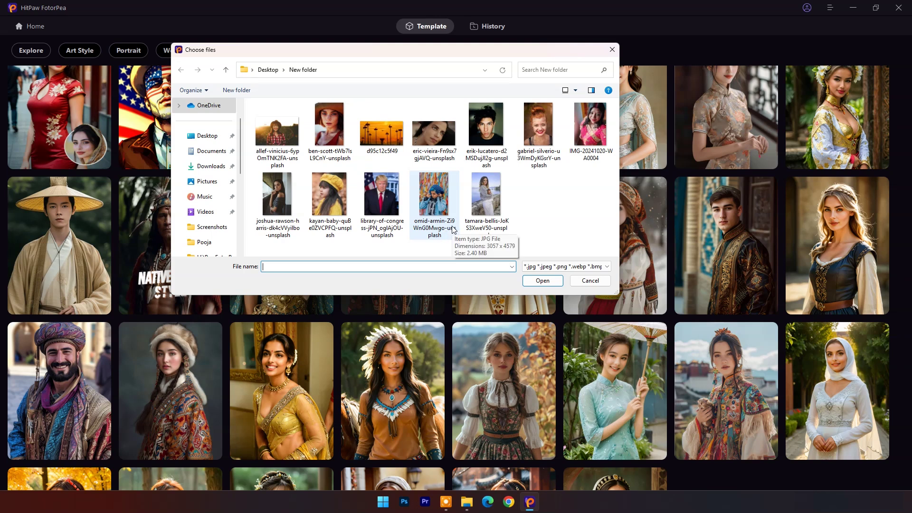
click(490, 206)
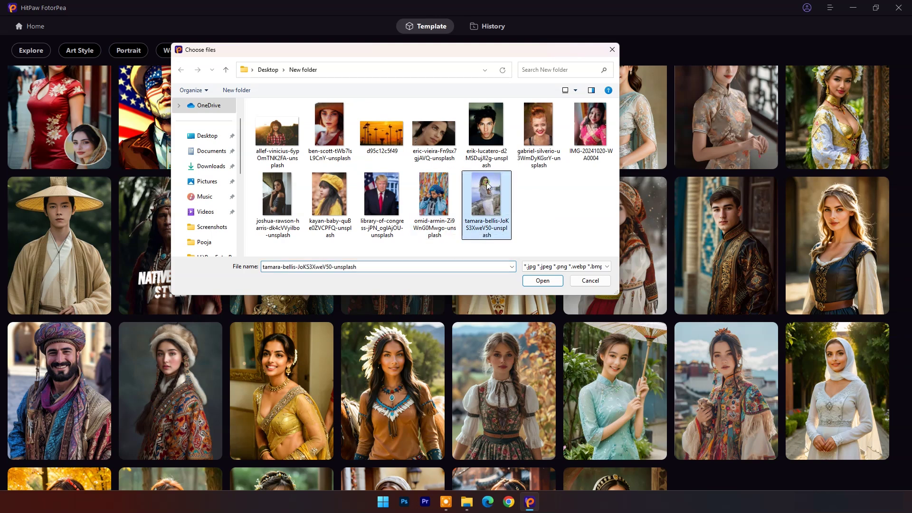
click(543, 281)
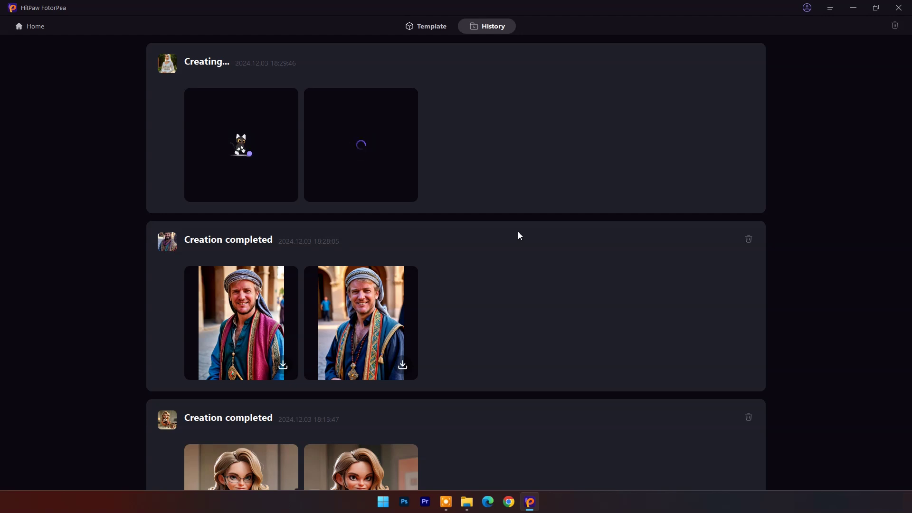
Compare the enlarged headscarf portrait with the original coffee photo
click(360, 143)
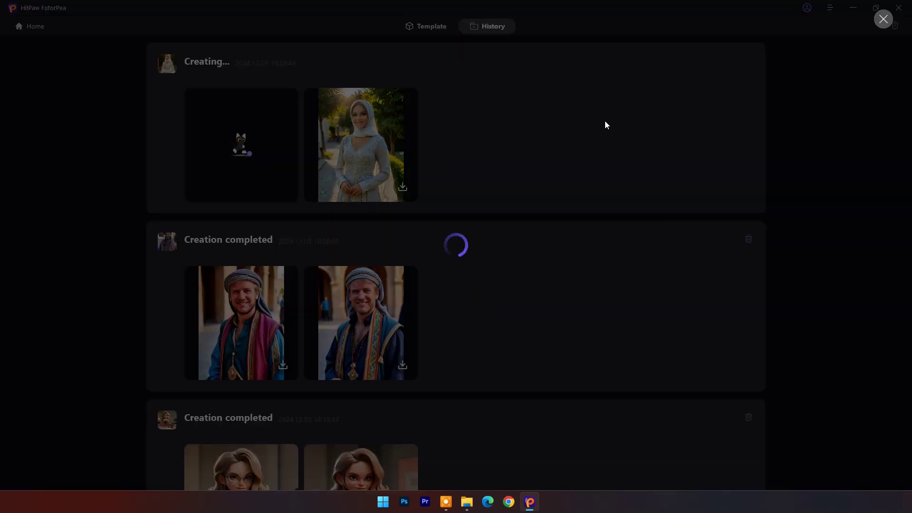
scroll(566, 383, up, 2)
mouse_move(467, 502)
click(415, 449)
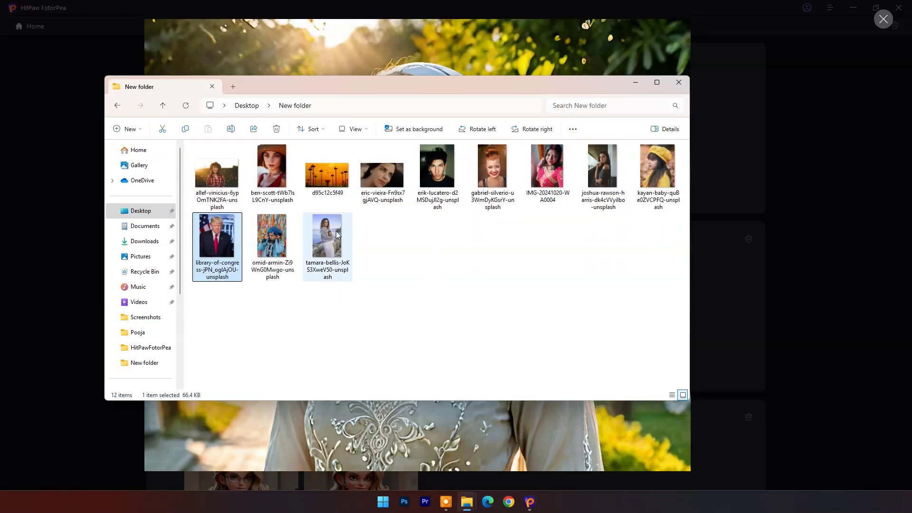
double_click(335, 230)
click(634, 81)
scroll(759, 161, up, 3)
scroll(759, 161, up, 2)
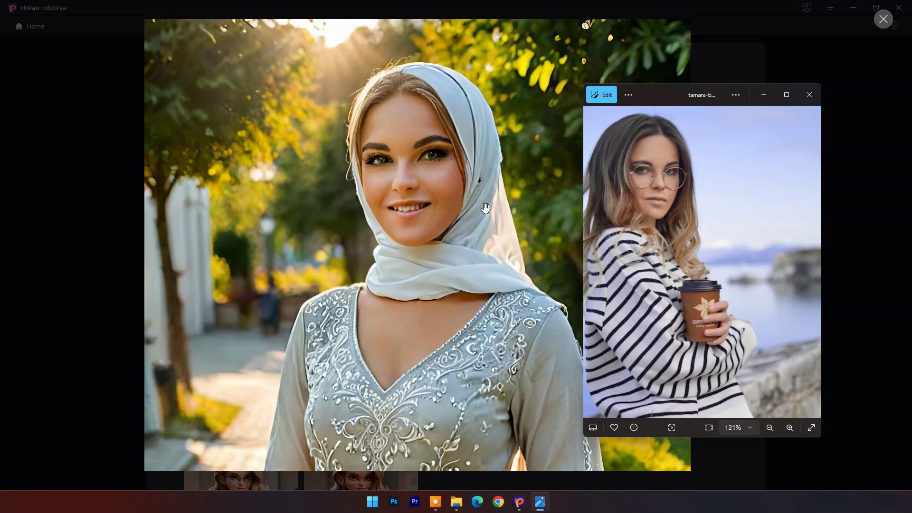
scroll(485, 210, down, 2)
Preview the other headscarf portrait, close the previews and return home
click(690, 57)
click(883, 20)
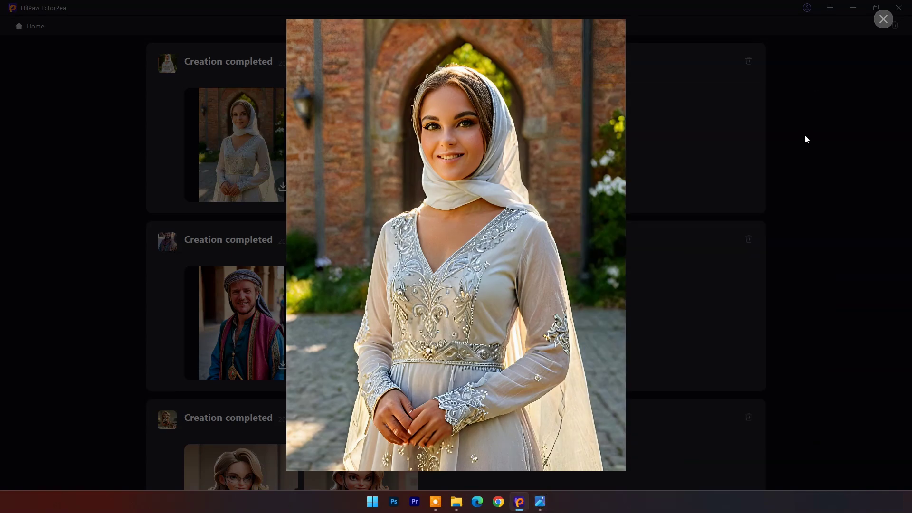
click(878, 23)
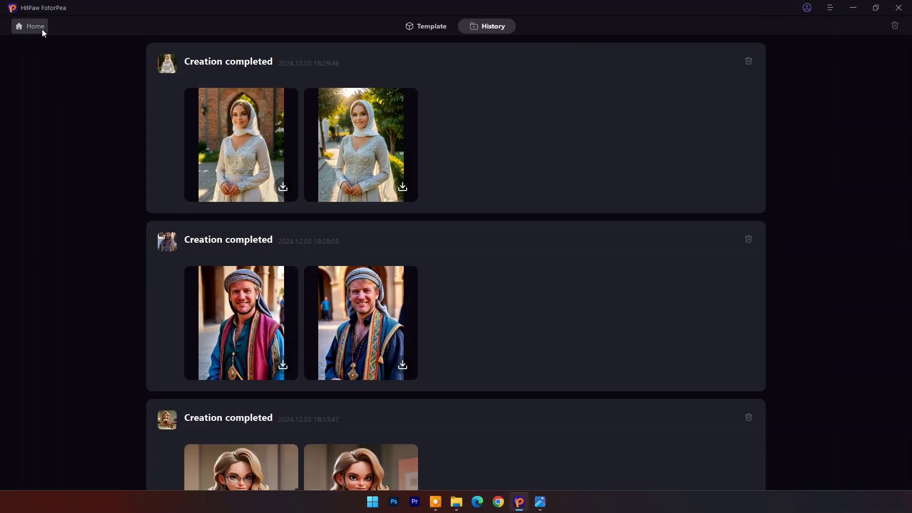
click(36, 27)
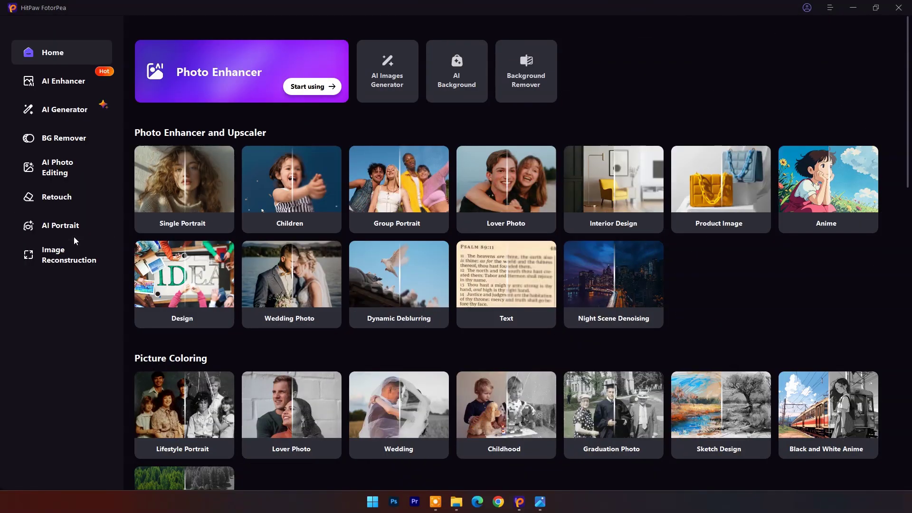
Load the 0210ff angel image into Image Reconstruction, keeping 400% resolution
click(66, 256)
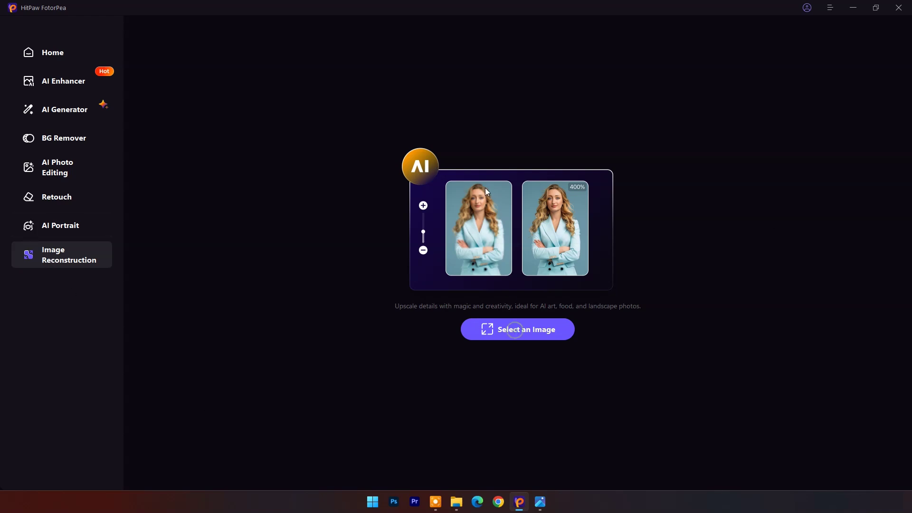
click(487, 203)
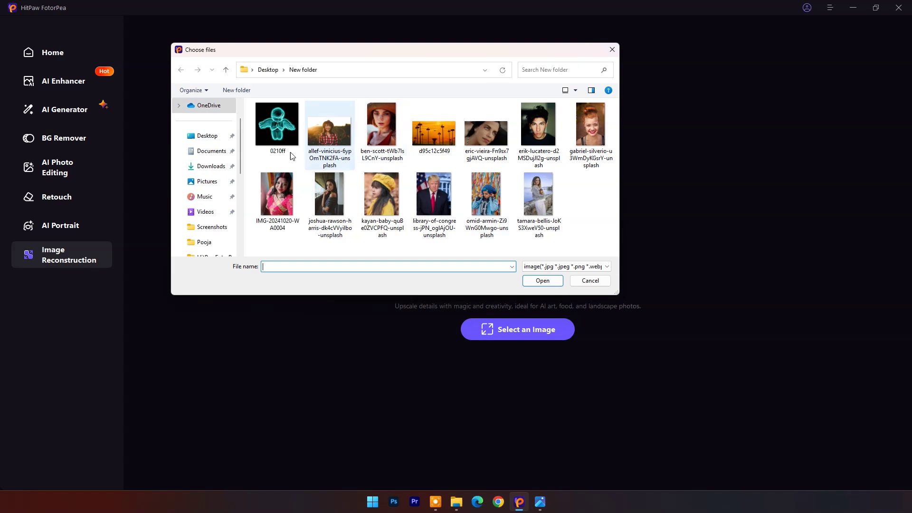
click(272, 139)
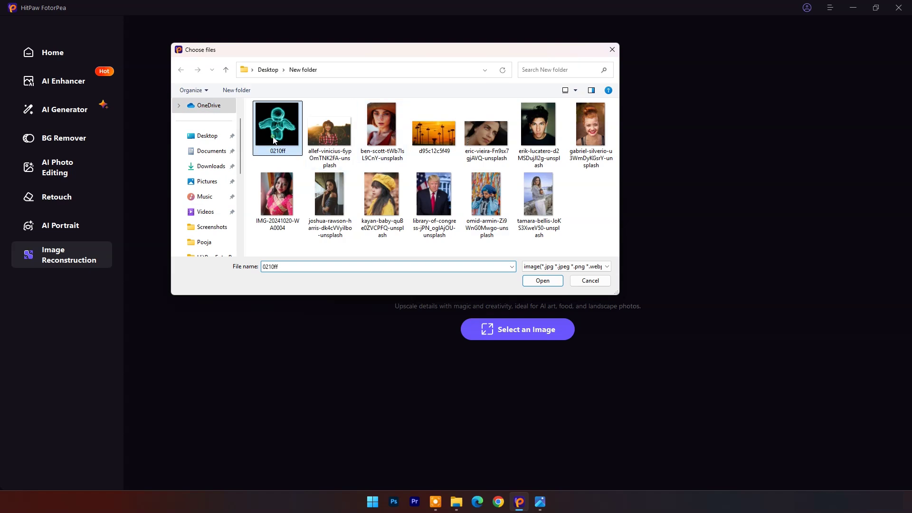
click(539, 283)
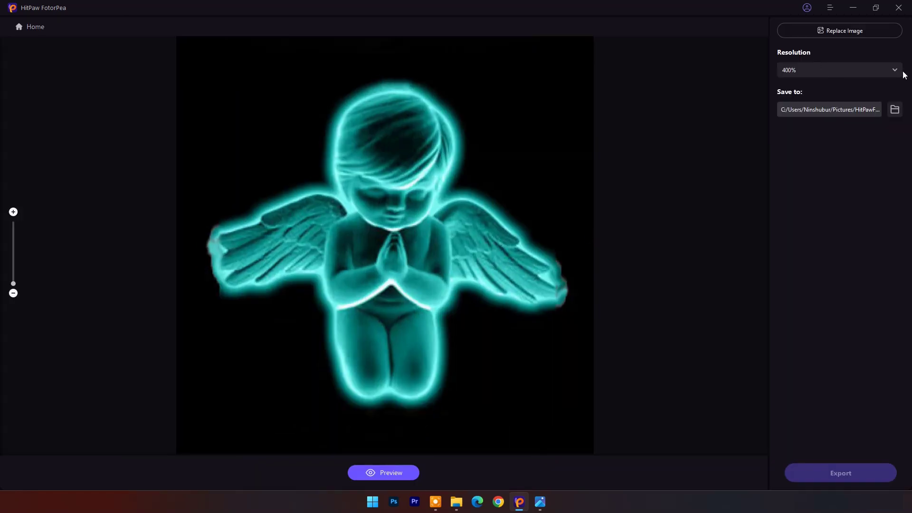
click(895, 70)
click(827, 103)
Check the angel file's Properties details, confirming it is 298 × 298 pixels
click(456, 502)
click(217, 168)
right_click(234, 170)
click(265, 345)
click(342, 193)
scroll(339, 279, down, 3)
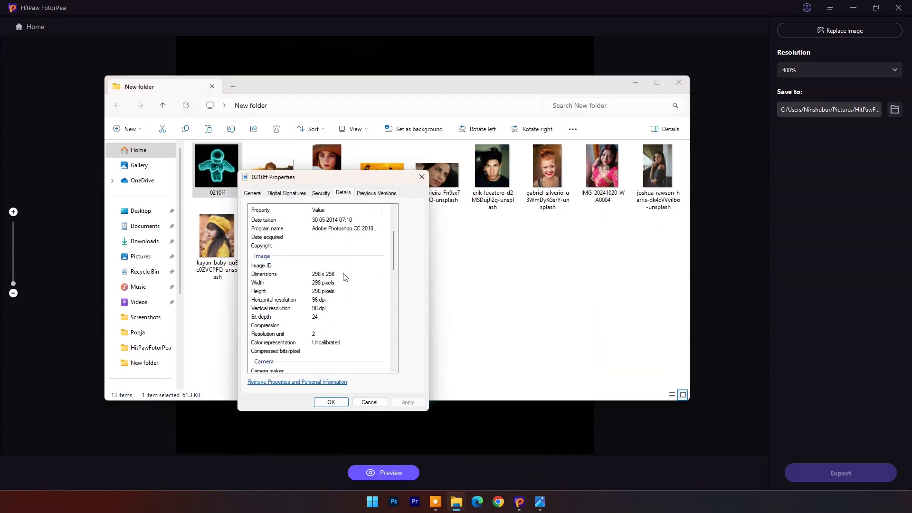
click(636, 82)
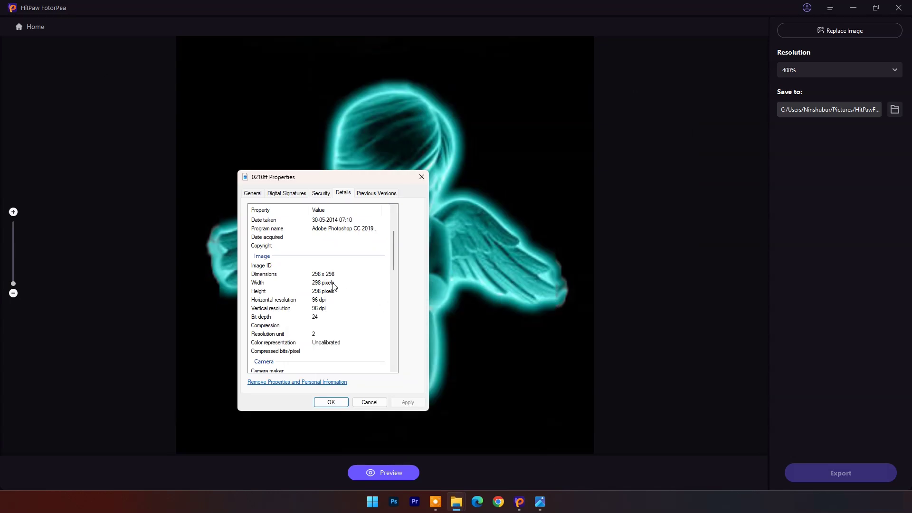
click(420, 178)
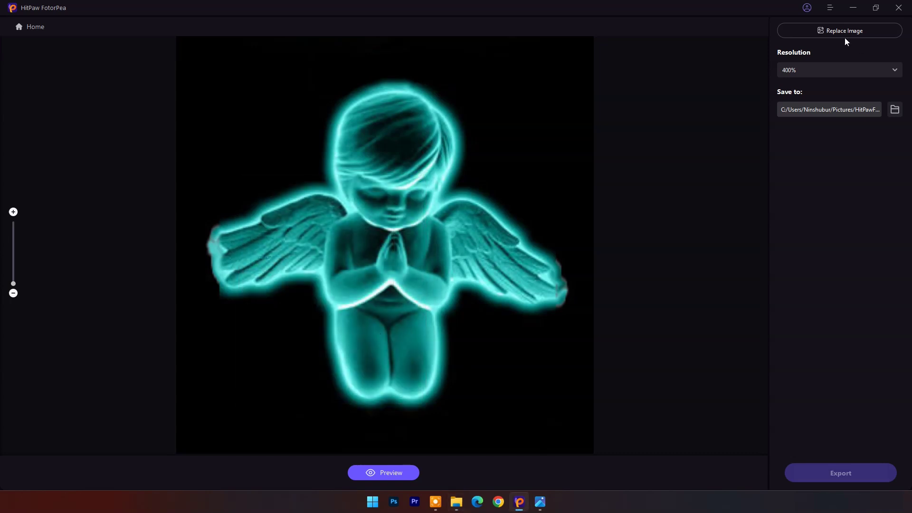
Preview and export the 400% angel upscale, then confirm 1192 × 1192 pixels in Properties
click(399, 474)
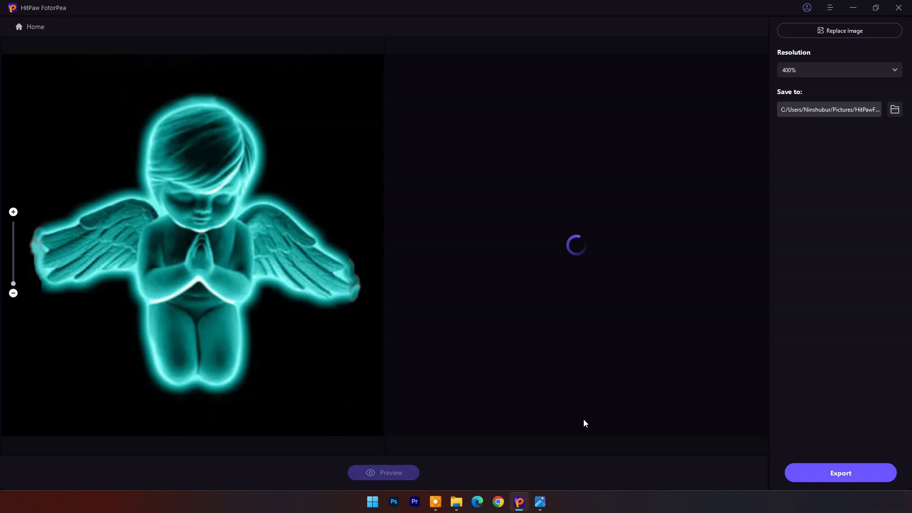
scroll(480, 242, up, 1)
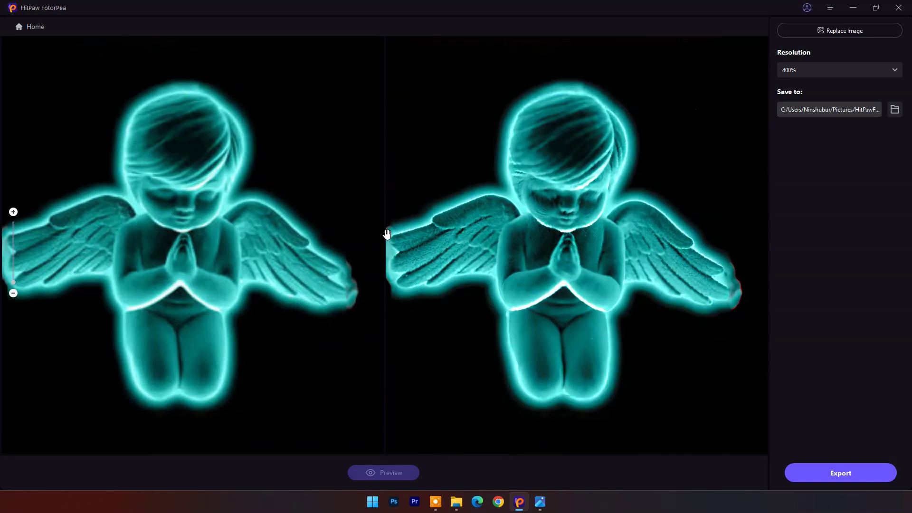
scroll(386, 232, up, 2)
scroll(470, 238, up, 2)
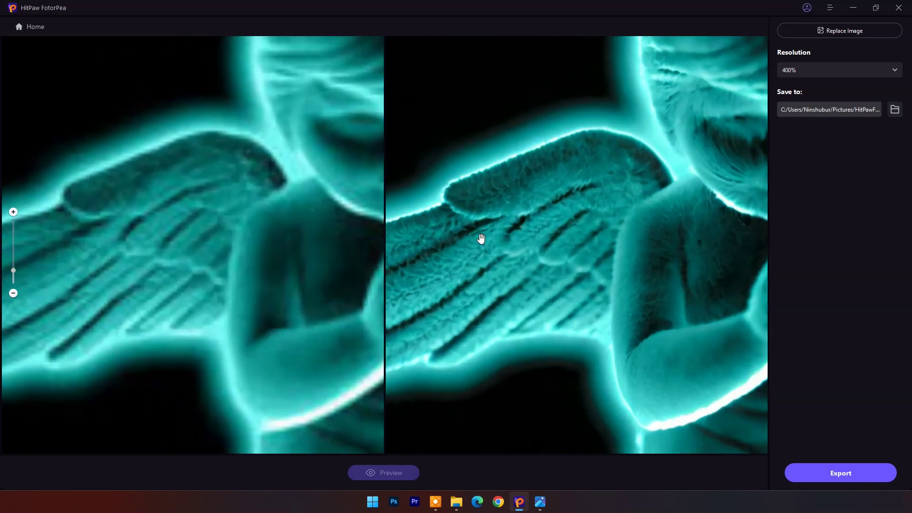
scroll(443, 230, down, 2)
scroll(443, 230, down, 2)
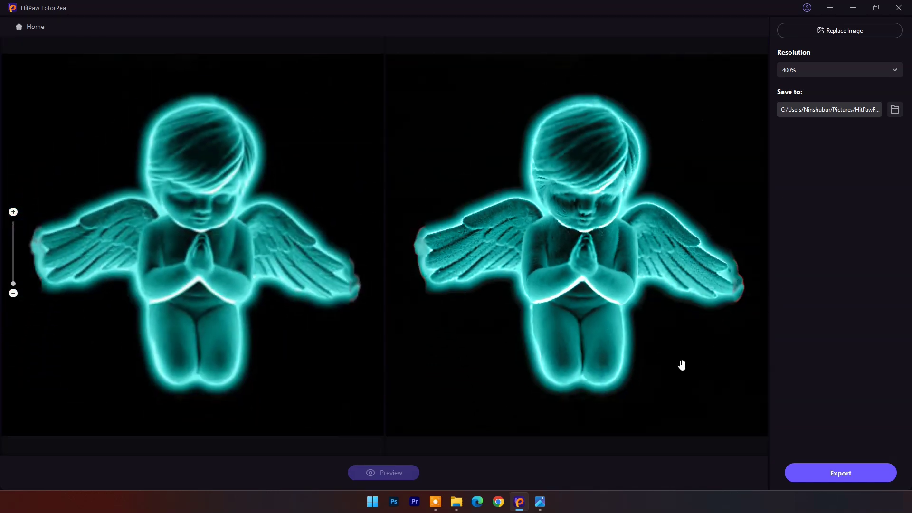
click(846, 473)
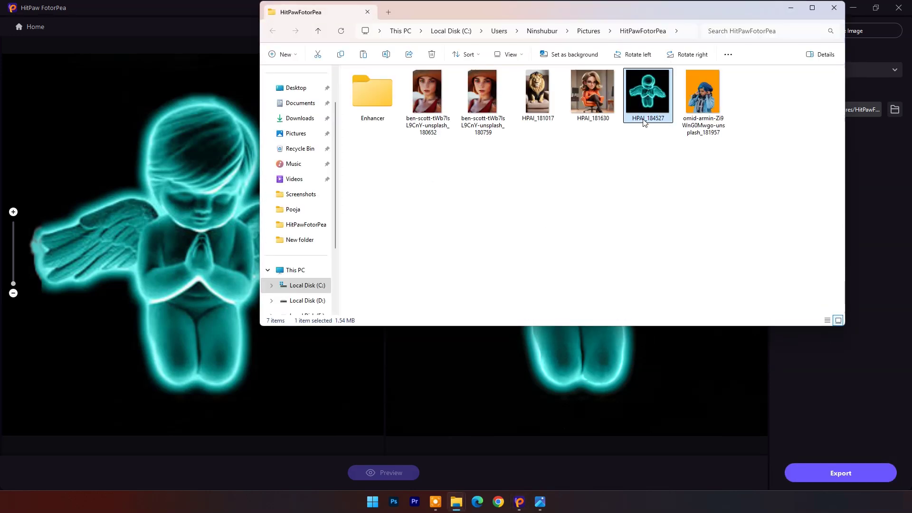
right_click(641, 96)
click(664, 267)
click(749, 120)
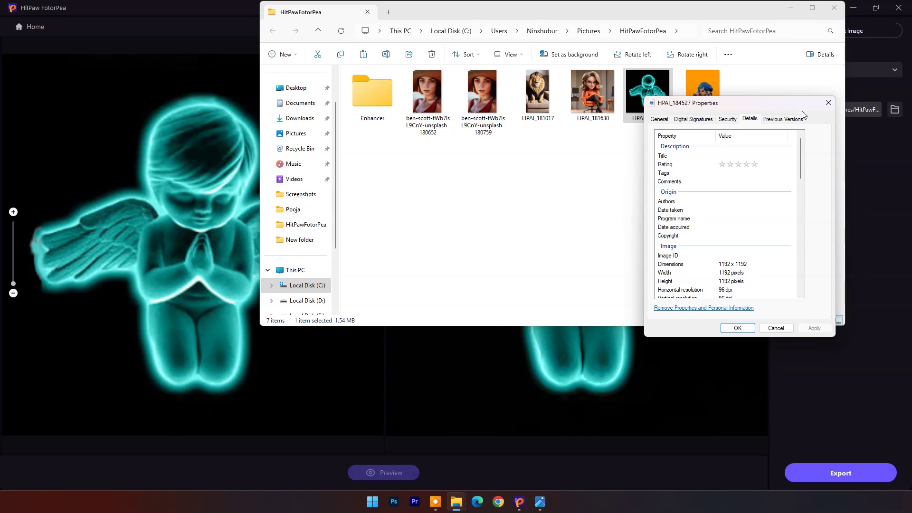
click(828, 103)
click(834, 7)
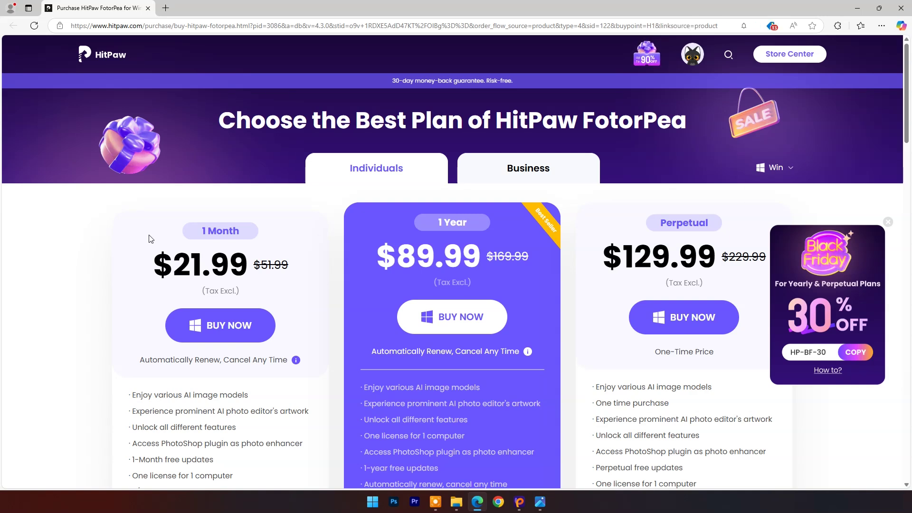
scroll(150, 237, down, 2)
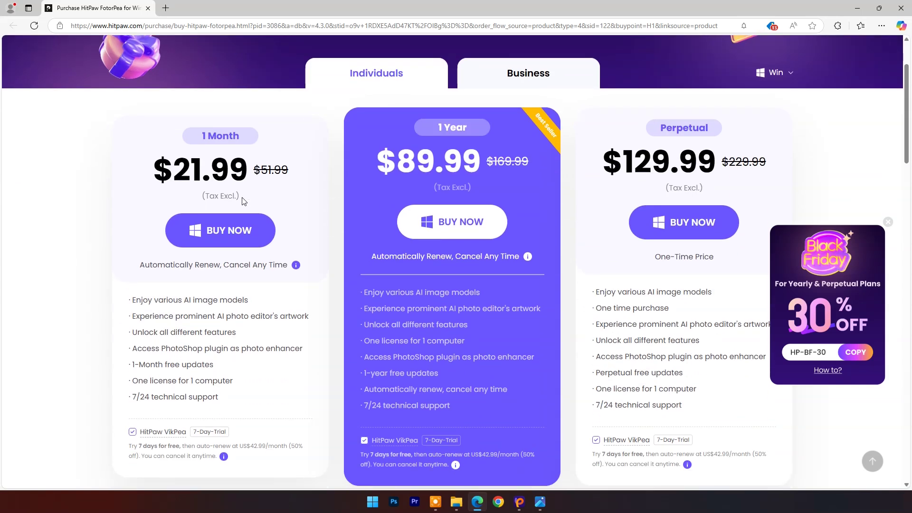